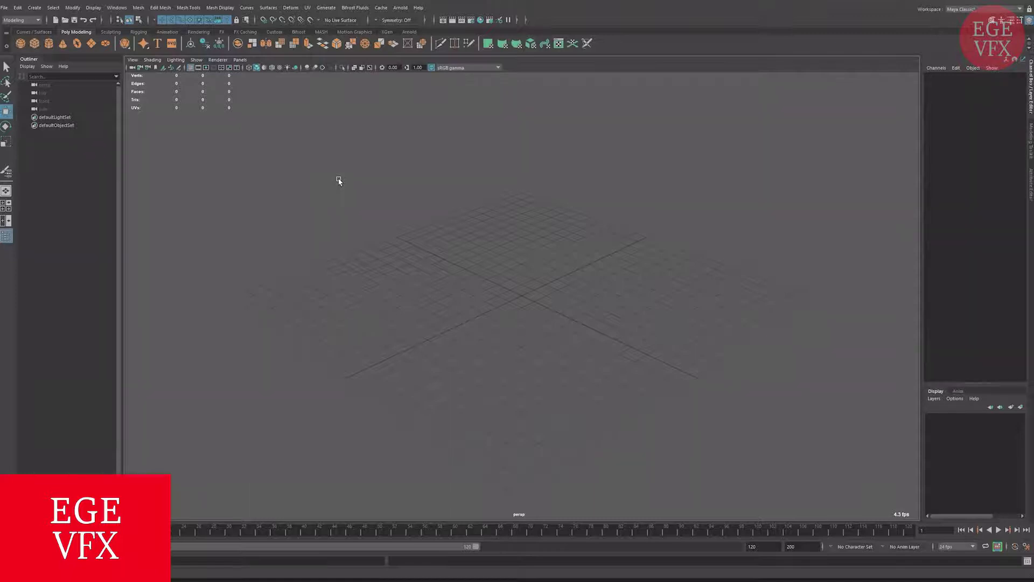
- In the Modeling menu set, float the torn-off Mesh menu over the viewport, then create a polygon sphere and cube
click(20, 20)
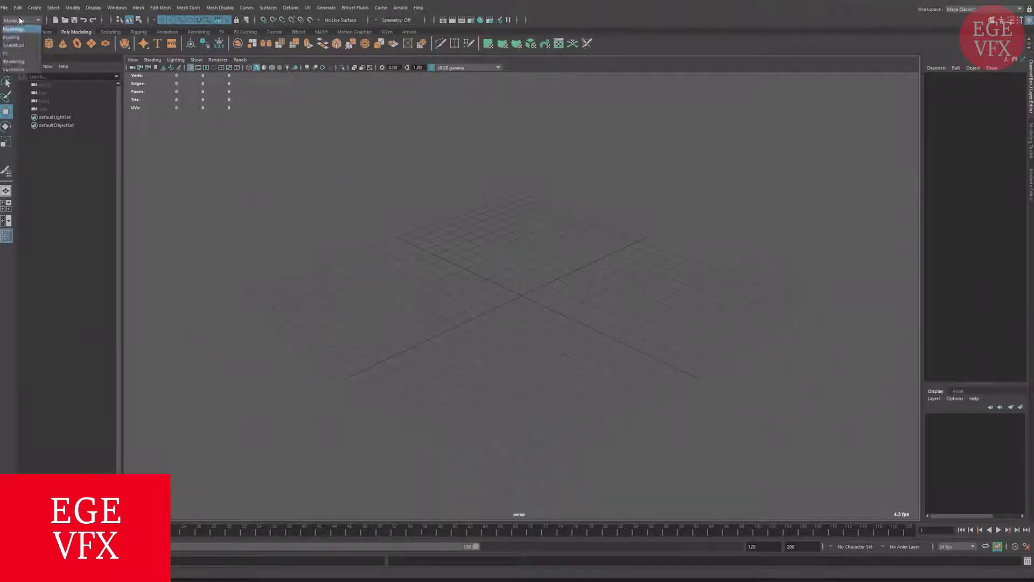
click(18, 28)
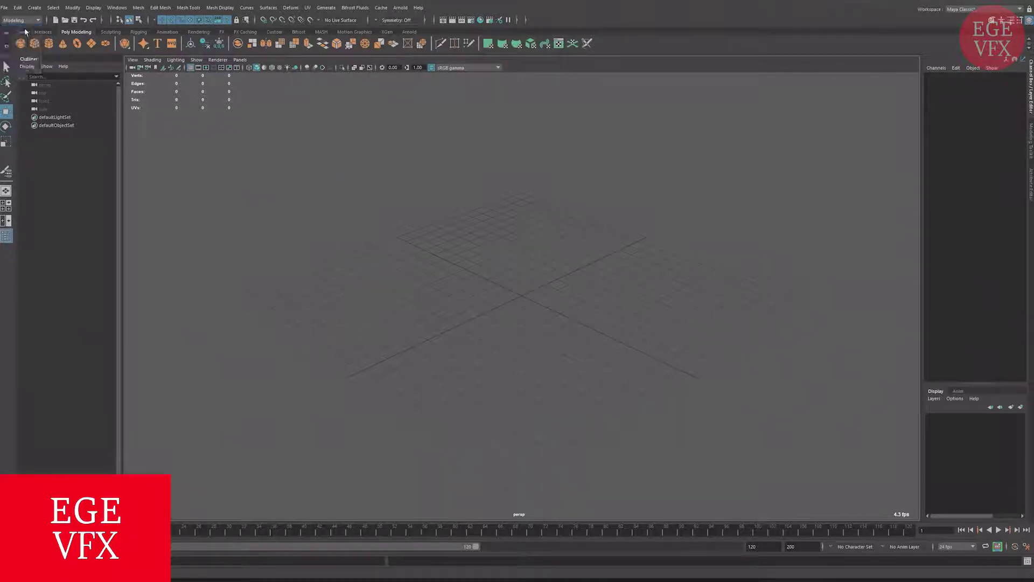
click(140, 10)
click(150, 16)
drag(150, 18, 150, 129)
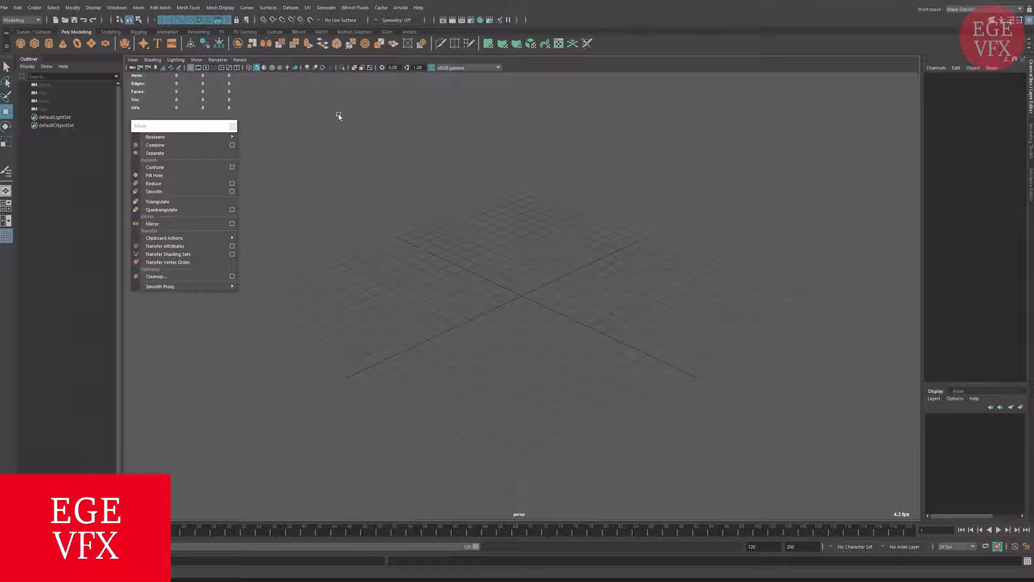
click(21, 43)
click(35, 43)
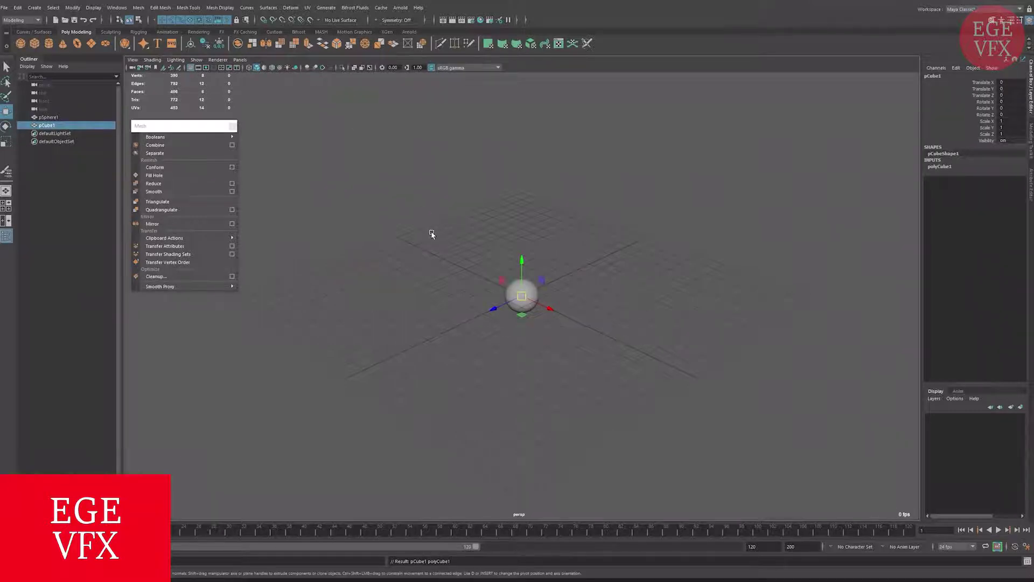
- Frame the new objects, slide the cube along Z partly out of the sphere, and raise both above the grid
key(f)
scroll(432, 233, down, 5)
mouse_move(491, 309)
mouse_down()
mouse_move(529, 297)
mouse_move(619, 297)
mouse_up()
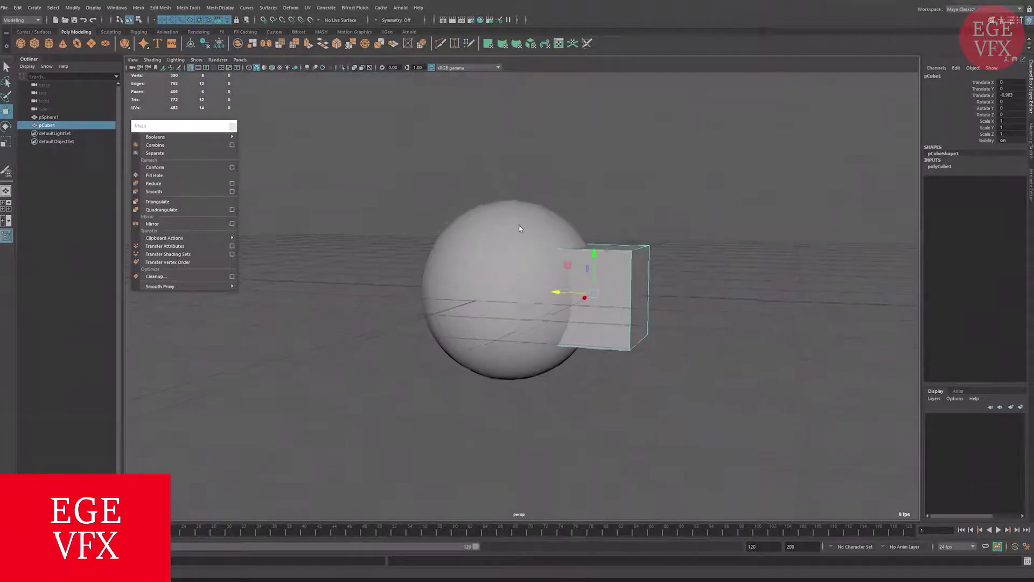
shift+click(517, 257)
mouse_move(508, 254)
mouse_down()
mouse_move(506, 204)
mouse_move(531, 209)
mouse_move(508, 241)
mouse_up()
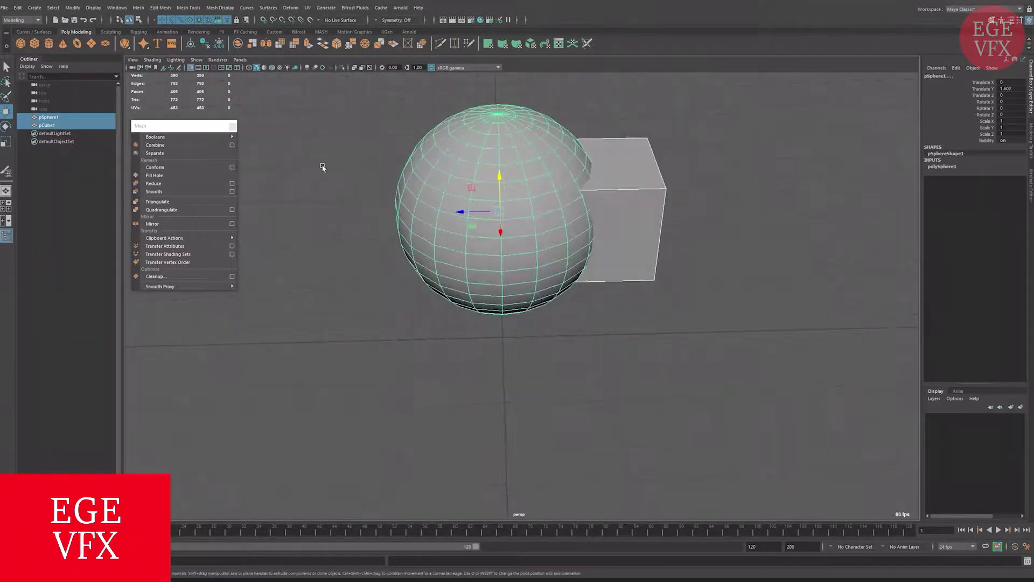
- Tear off the Mesh > Booleans submenu as a floating panel beside the Mesh panel
mouse_move(155, 137)
click(267, 138)
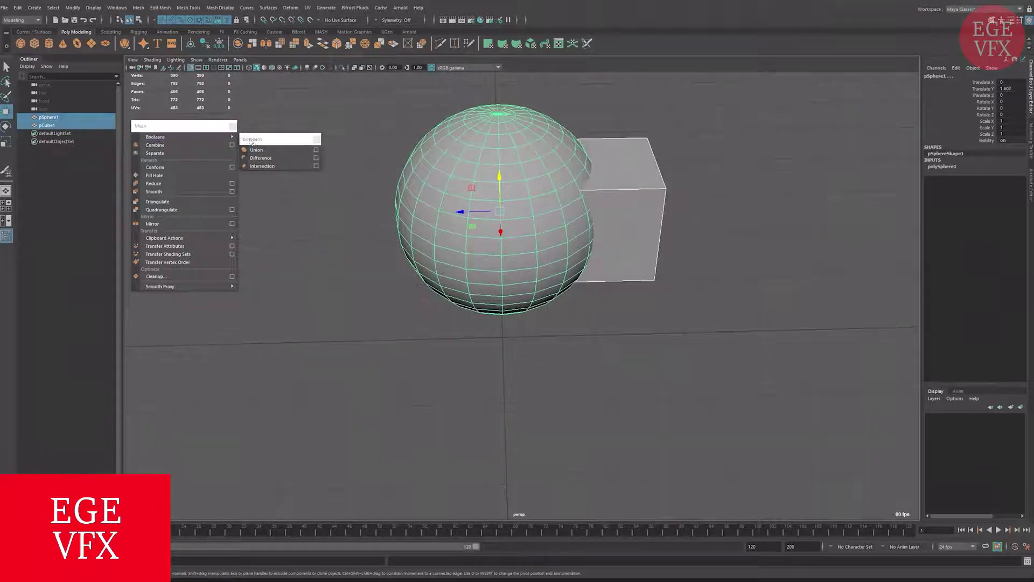
click(288, 182)
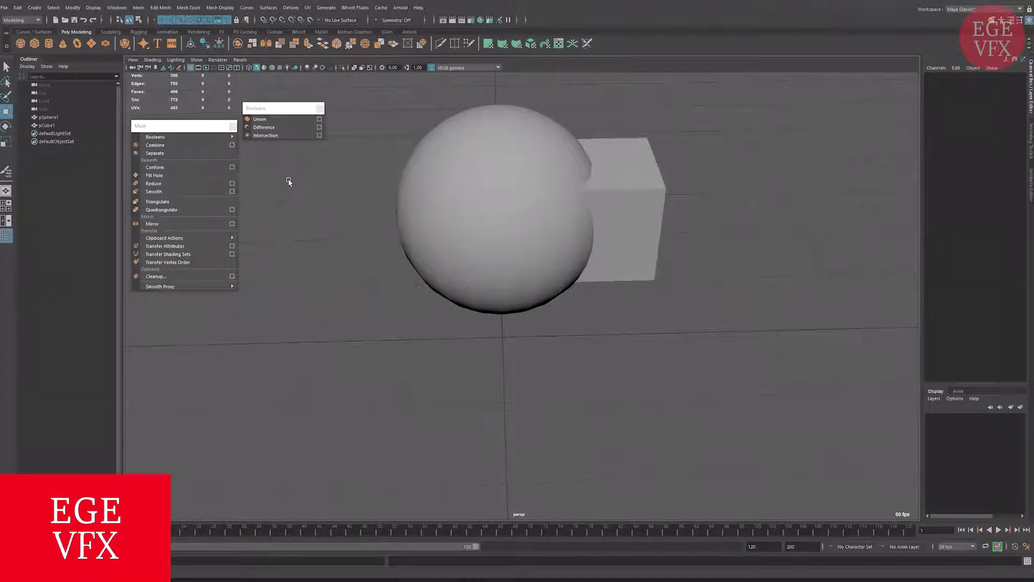
drag(418, 168, 622, 235)
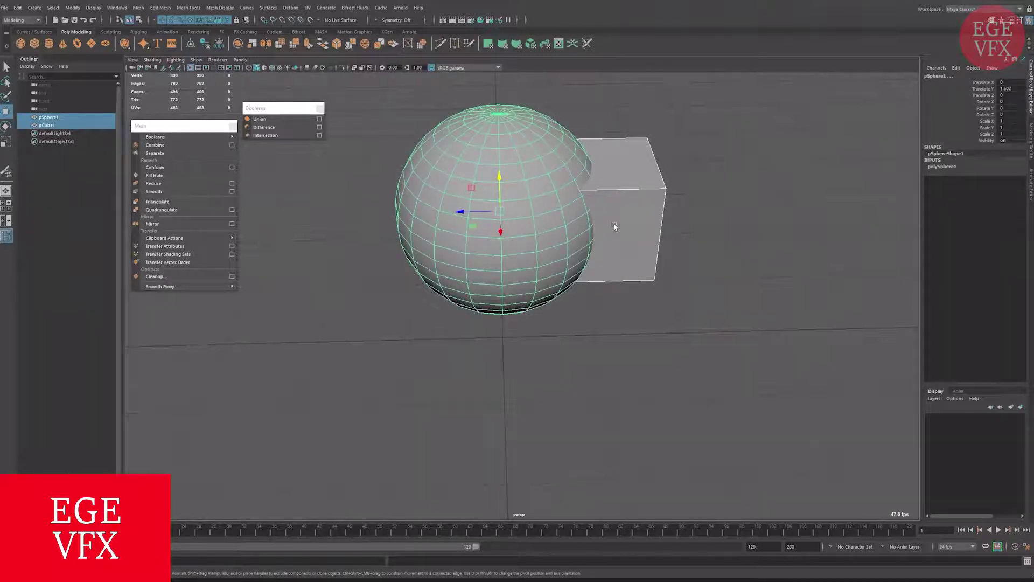
- Select only pCube1 and move it along Z to Translate Z -1.265
click(617, 225)
mouse_move(571, 210)
mouse_down()
mouse_move(625, 207)
mouse_move(574, 210)
mouse_up()
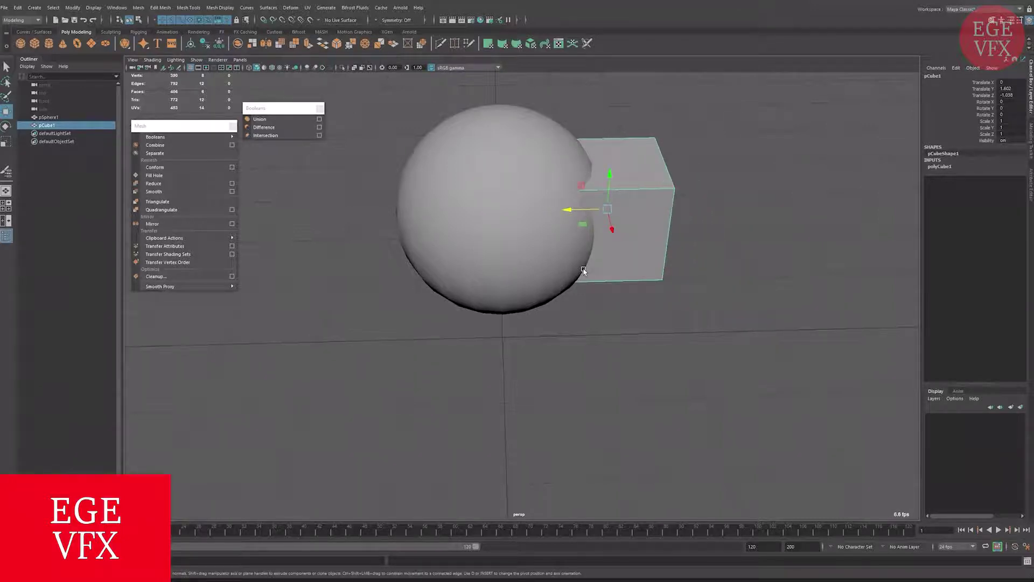
scroll(511, 206, up, 3)
scroll(639, 189, up, 3)
scroll(611, 214, up, 3)
scroll(526, 337, up, 3)
scroll(526, 337, up, 3)
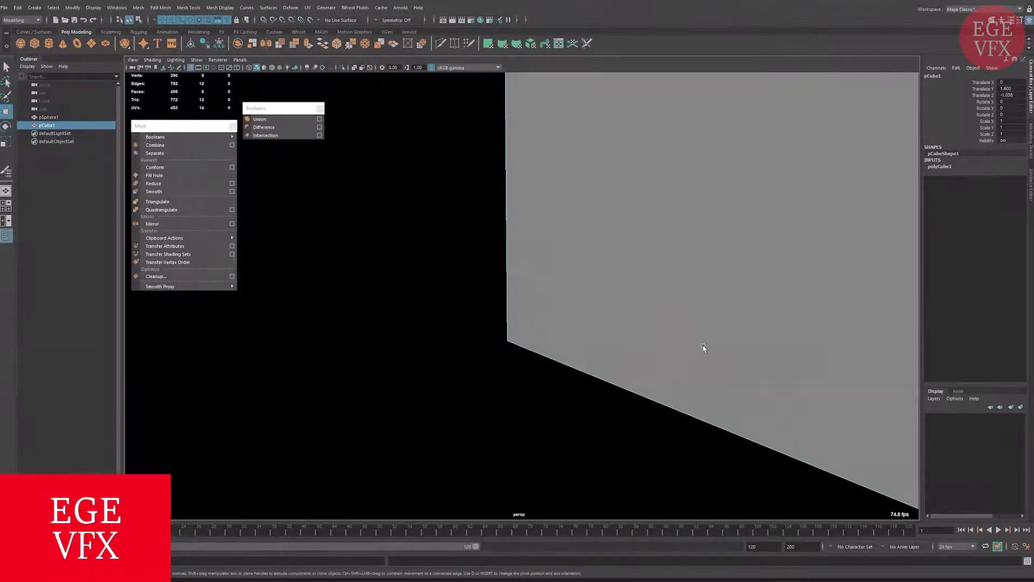
scroll(529, 254, up, 3)
scroll(507, 241, down, 5)
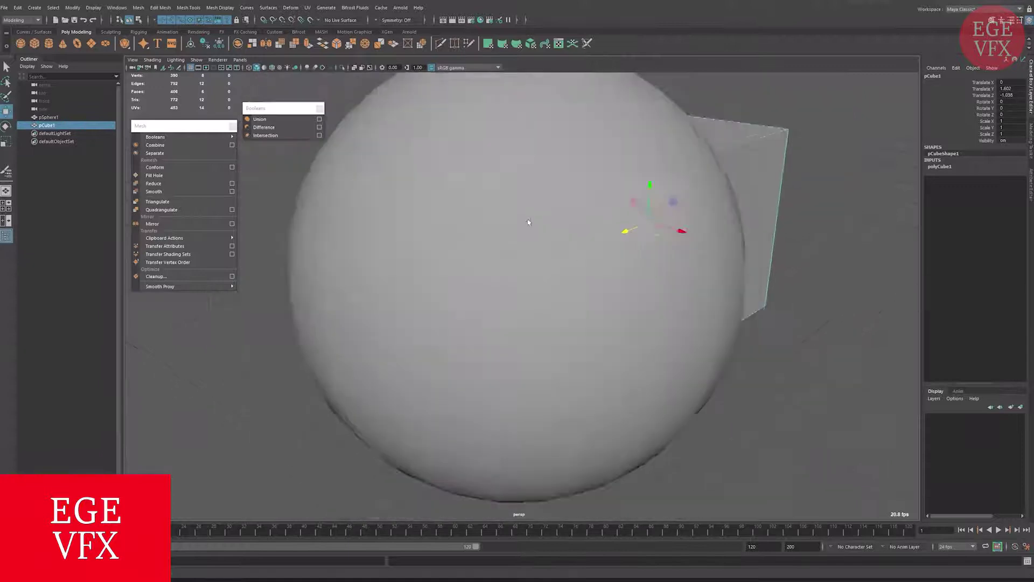
scroll(526, 224, down, 3)
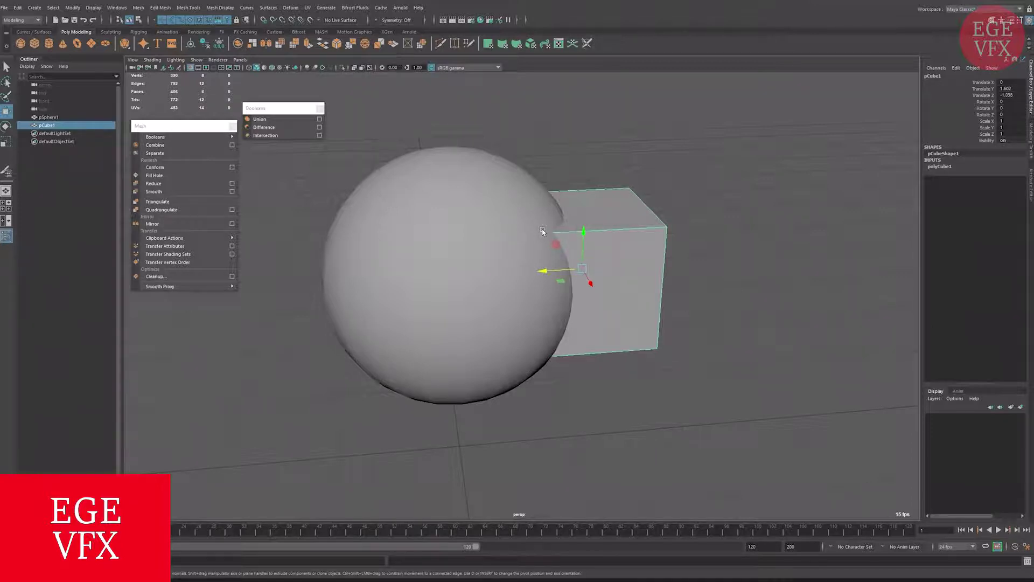
- Open the Union Operation Options, then select the sphere followed by the cube
click(414, 142)
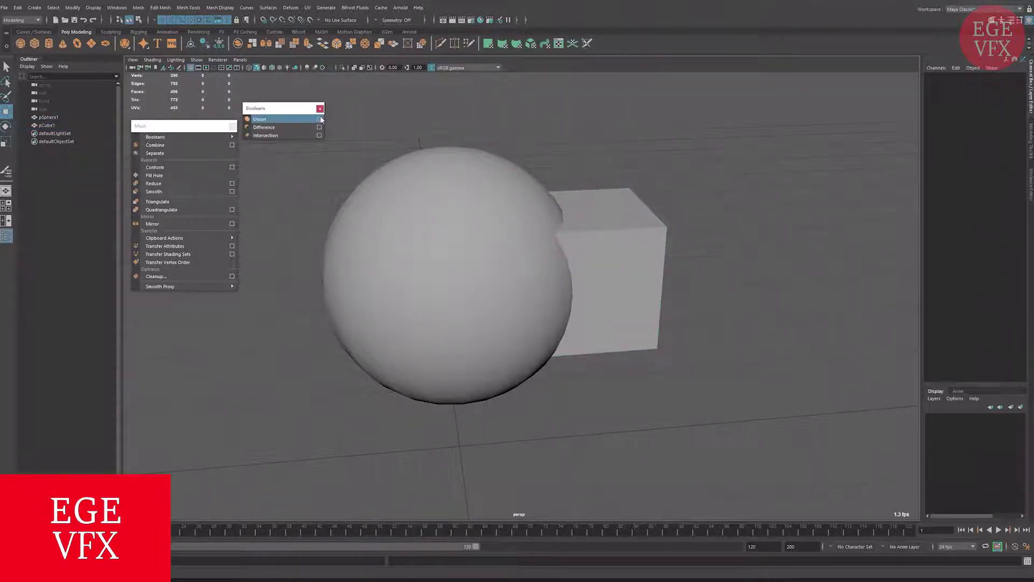
click(320, 119)
drag(531, 81, 669, 79)
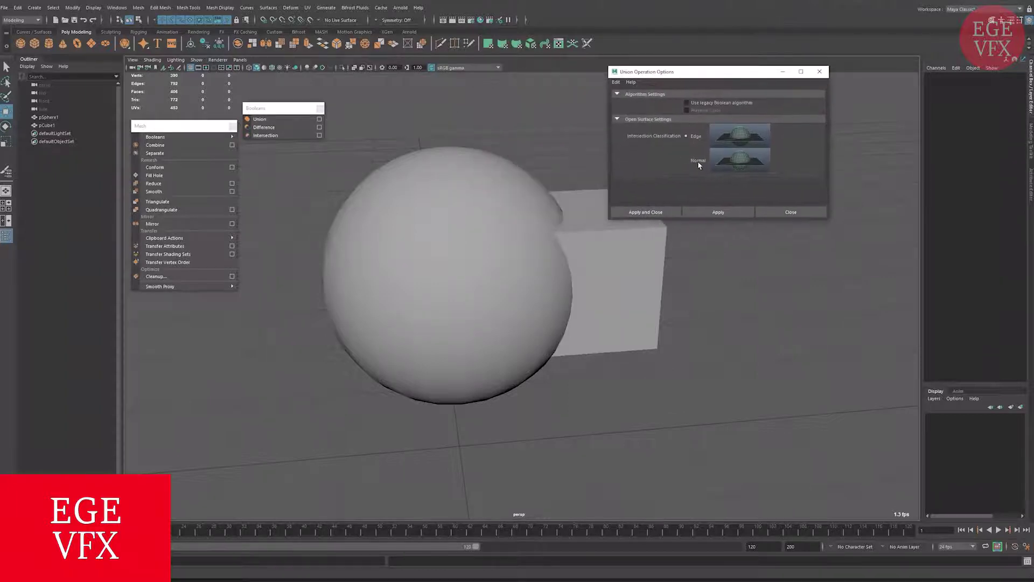
click(434, 227)
alt+drag(435, 232, 415, 227)
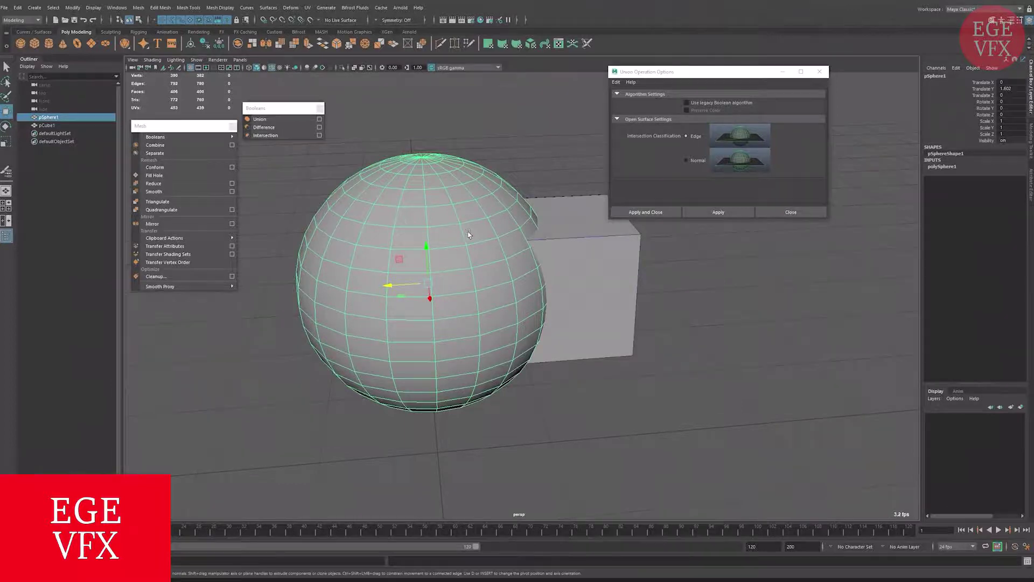
alt+drag(401, 143, 481, 294)
shift+click(529, 257)
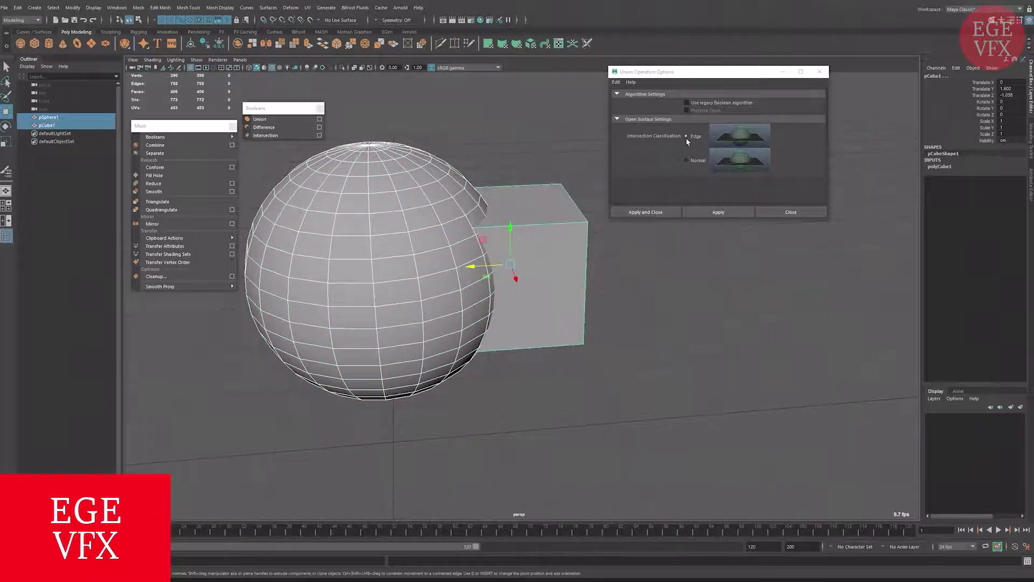
- Apply the Union to merge sphere and cube into pSphere2, inspect it, then undo the union
click(709, 213)
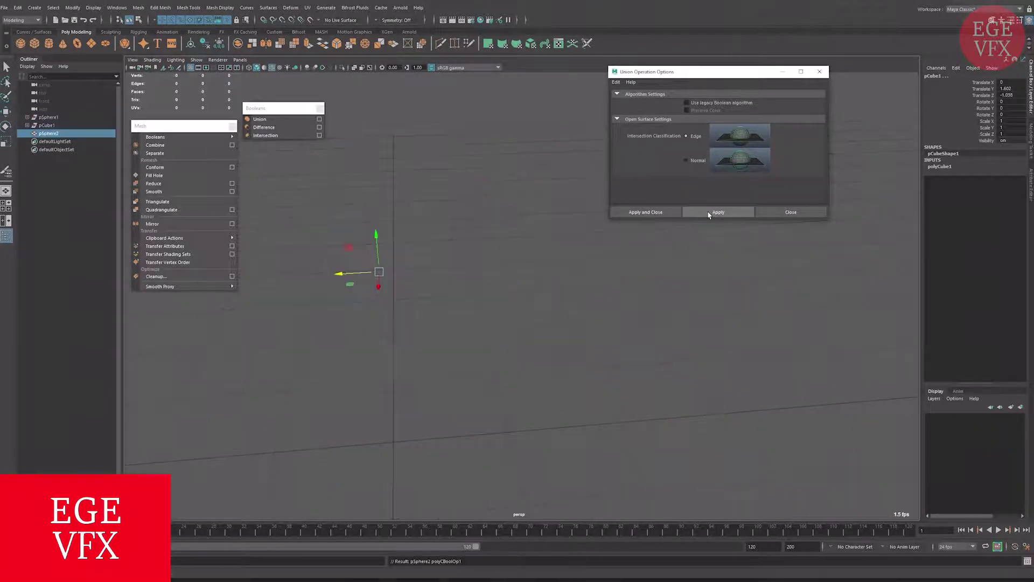
scroll(494, 285, up, 2)
scroll(494, 285, up, 3)
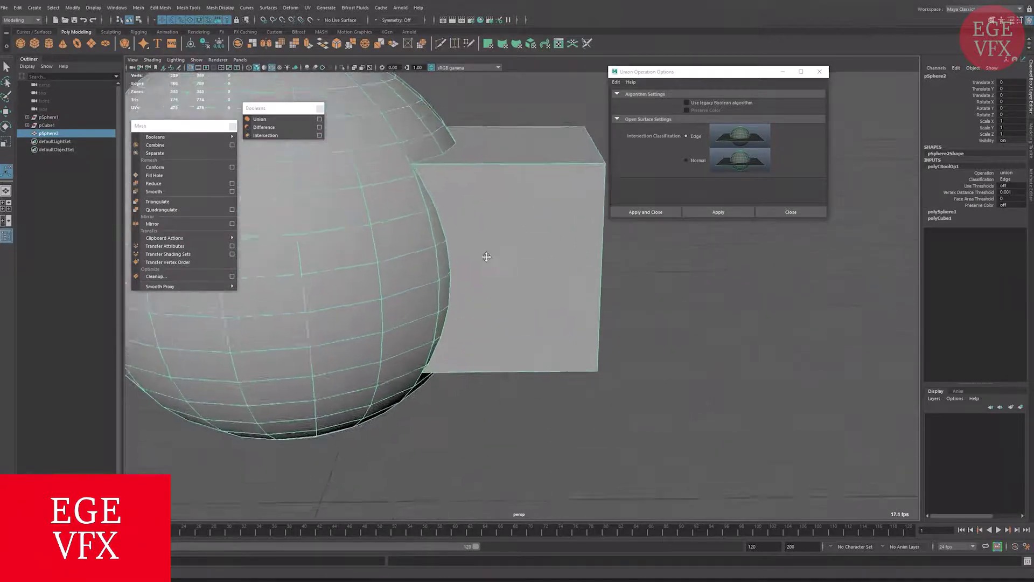
scroll(495, 285, up, 3)
mouse_move(440, 357)
alt+mouse_down()
mouse_move(472, 303)
mouse_move(488, 297)
mouse_move(423, 290)
mouse_move(478, 124)
alt+mouse_up()
mouse_move(473, 209)
right_down()
mouse_move(496, 279)
mouse_move(536, 227)
right_up()
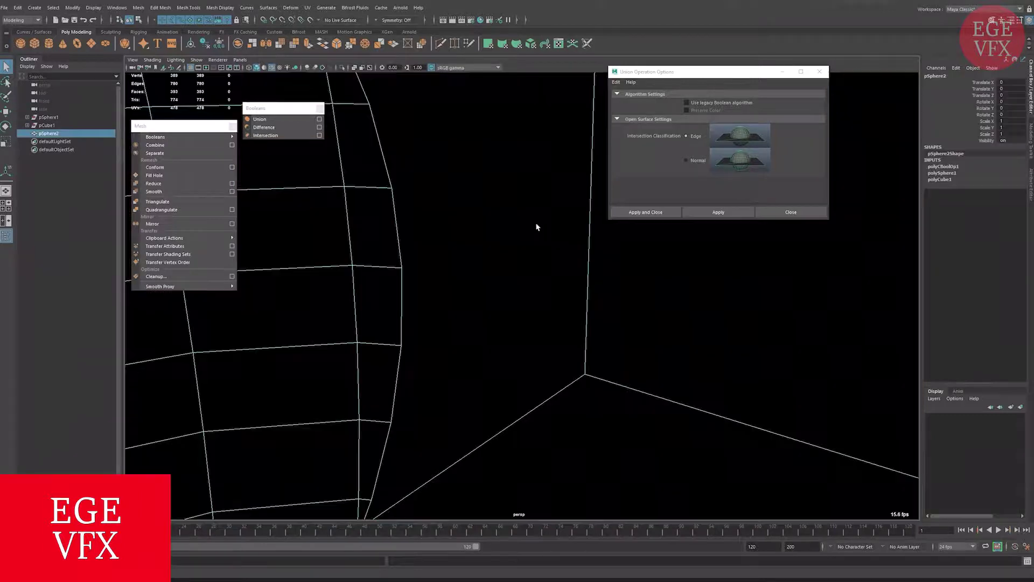
scroll(441, 278, down, 5)
scroll(446, 288, down, 3)
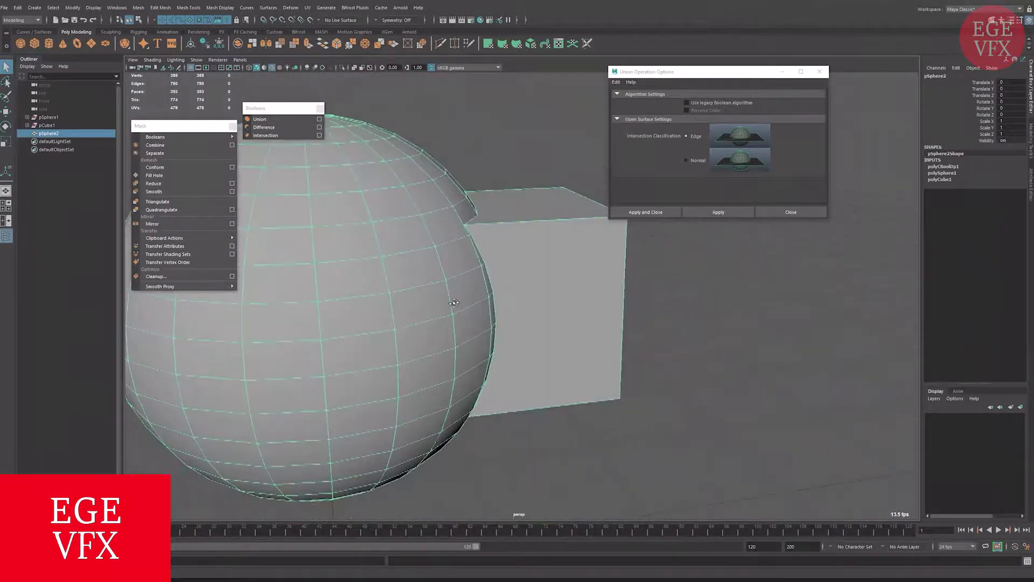
alt+middle_drag(446, 287, 492, 320)
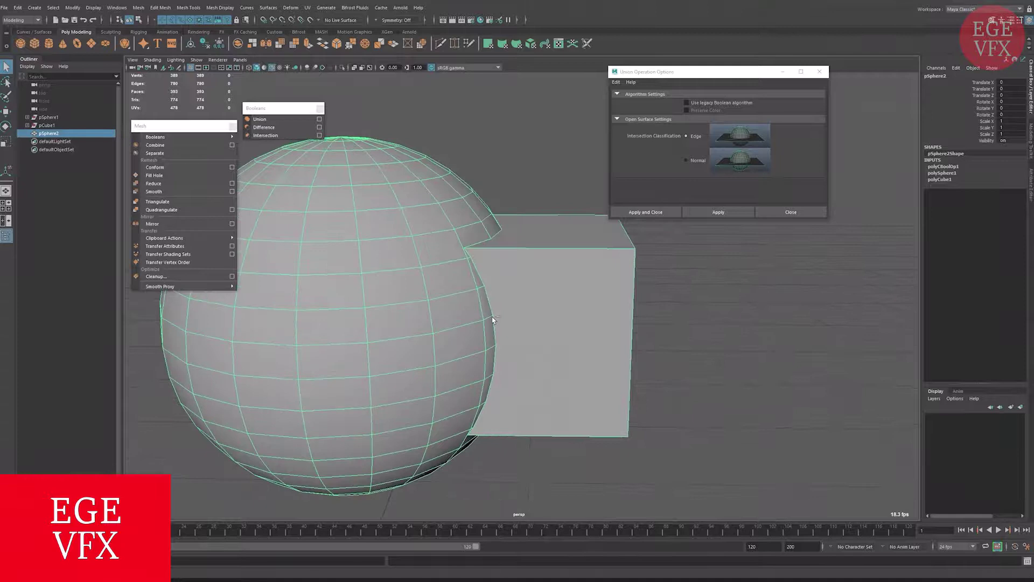
key(ctrl+z)
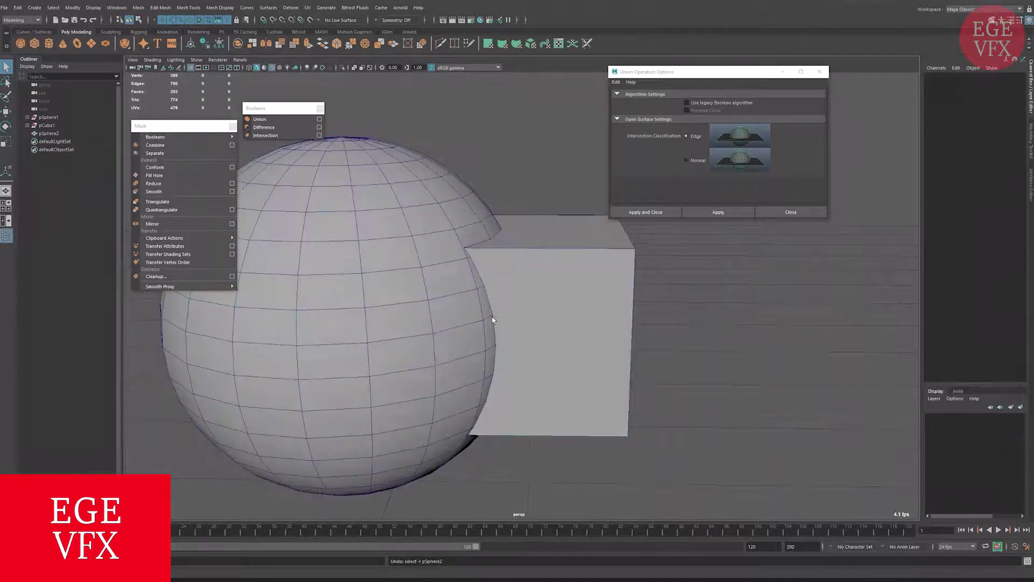
key(ctrl+z)
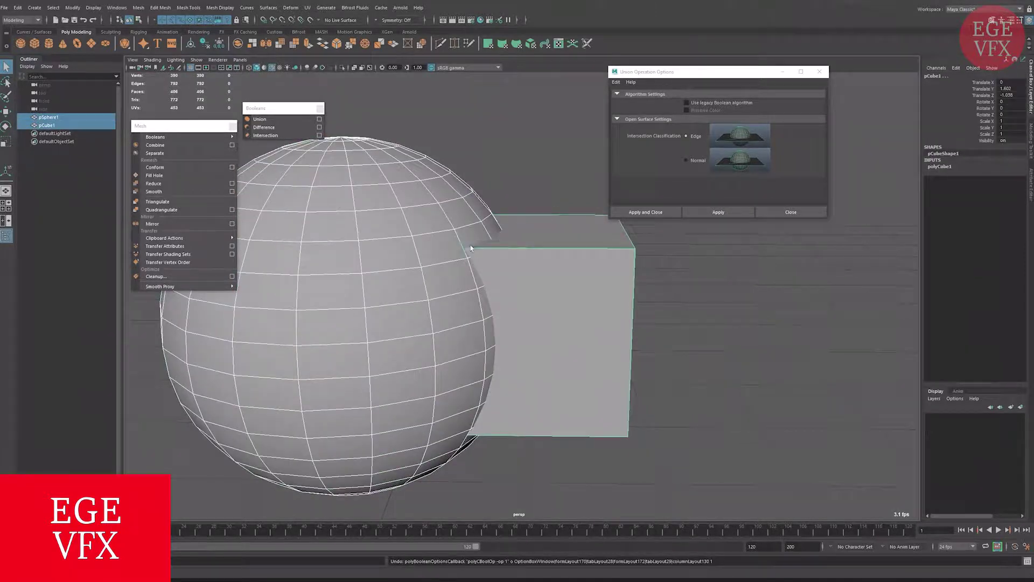
- Apply the Union with Intersection Classification Normal, inspect it, reset to Edge, and close the options
click(693, 161)
click(712, 211)
scroll(624, 326, up, 5)
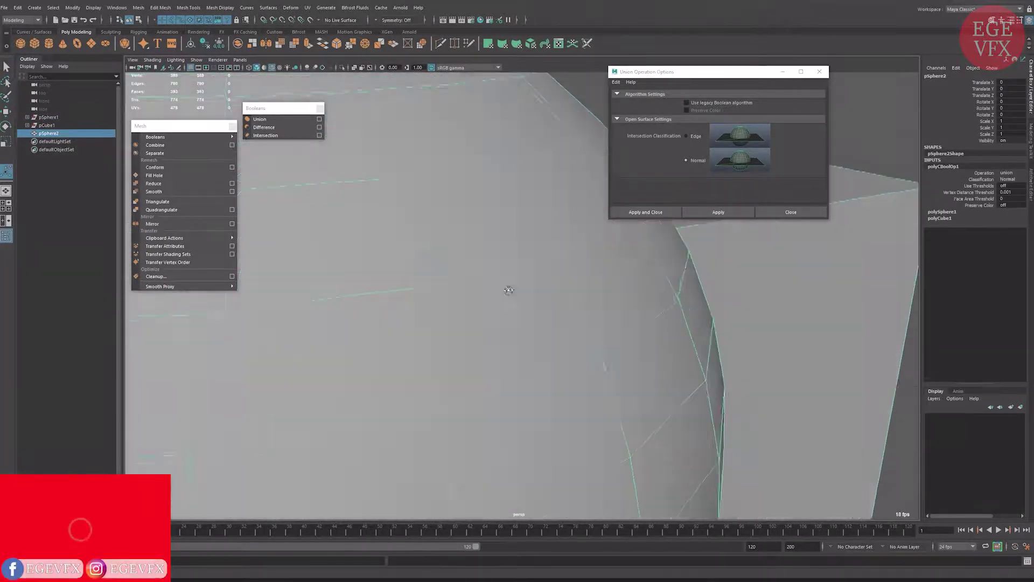
scroll(508, 288, down, 3)
scroll(507, 308, down, 2)
alt+drag(507, 308, 445, 323)
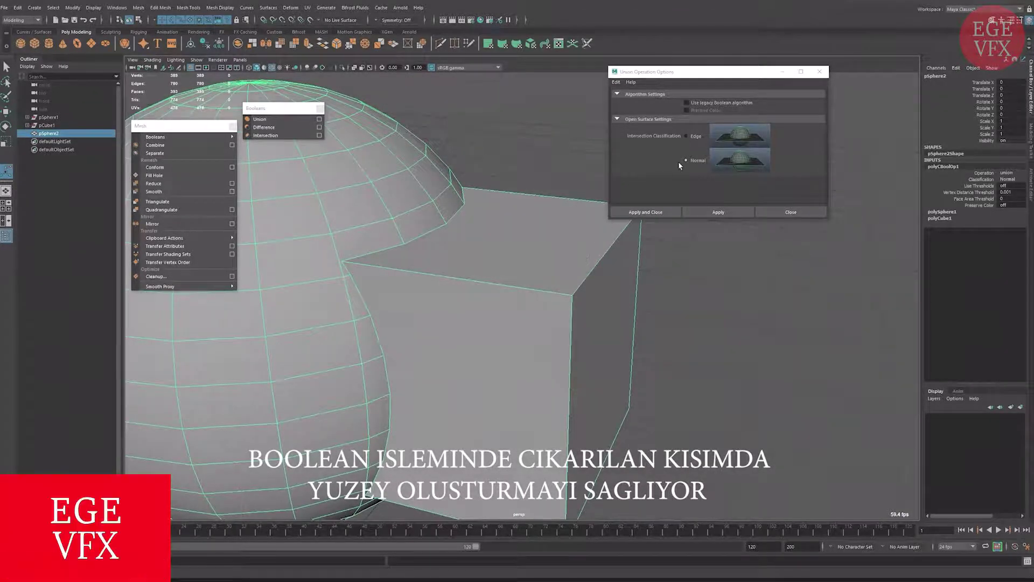
click(687, 137)
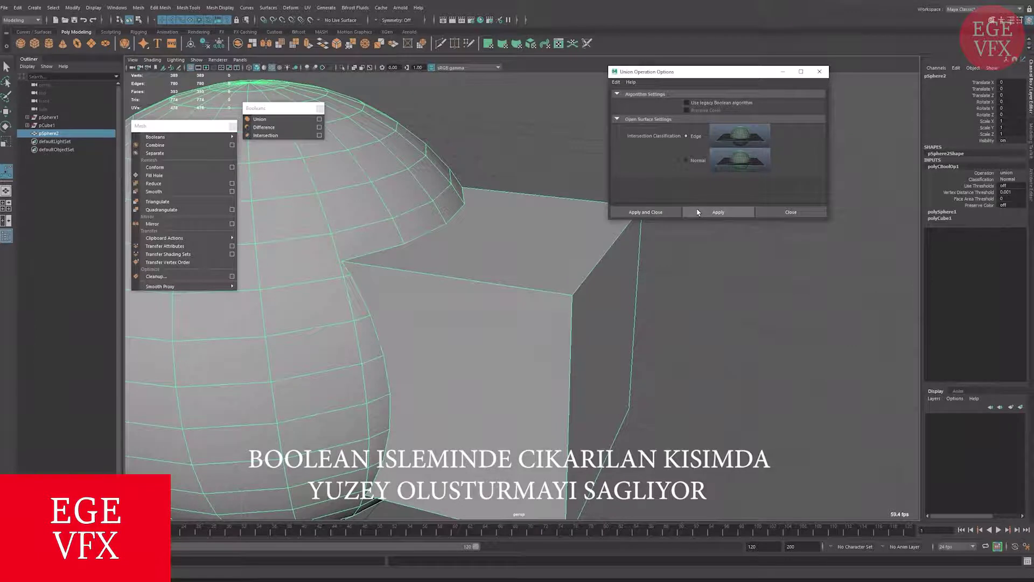
click(765, 211)
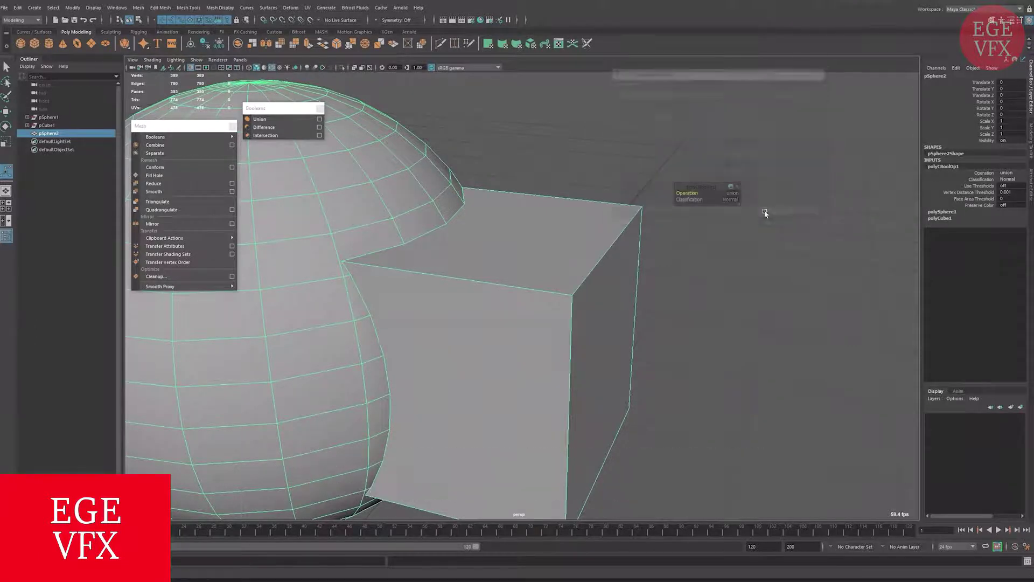
- Open the Difference Operation Options, review its operation choices, and undo the earlier union
click(320, 127)
mouse_move(650, 134)
mouse_down()
mouse_move(678, 145)
mouse_move(678, 246)
mouse_up()
drag(687, 189, 828, 99)
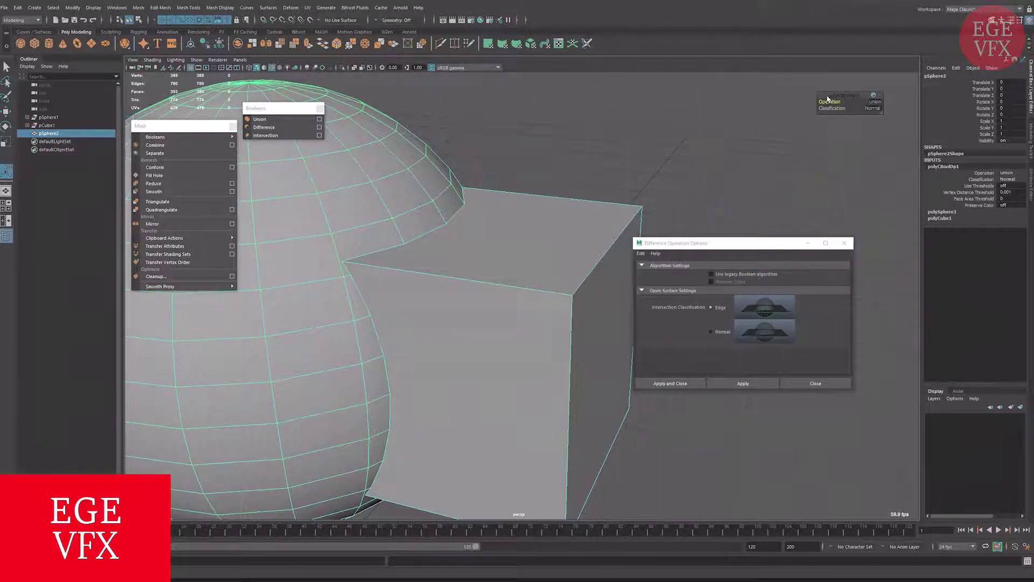
click(875, 103)
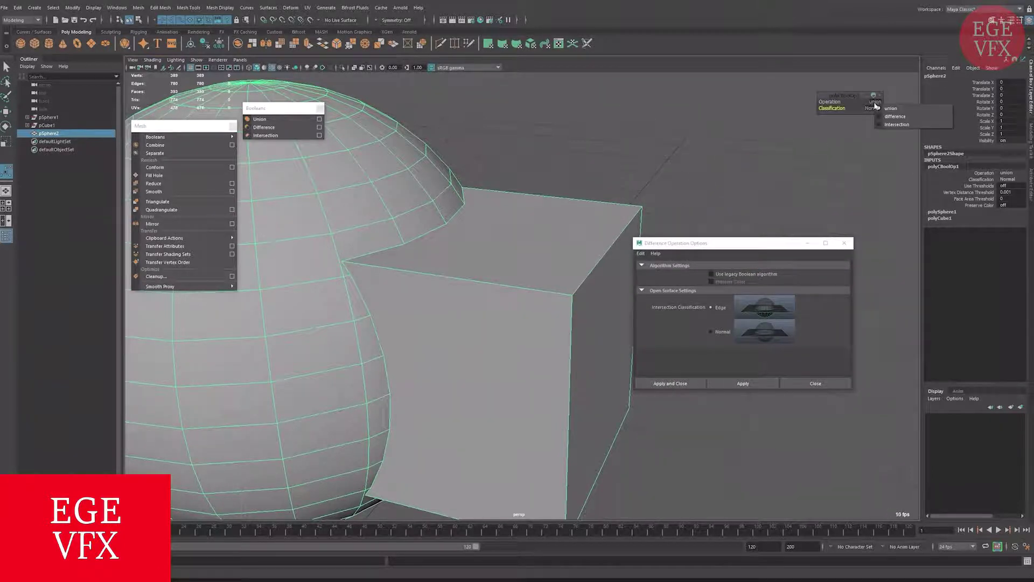
click(666, 246)
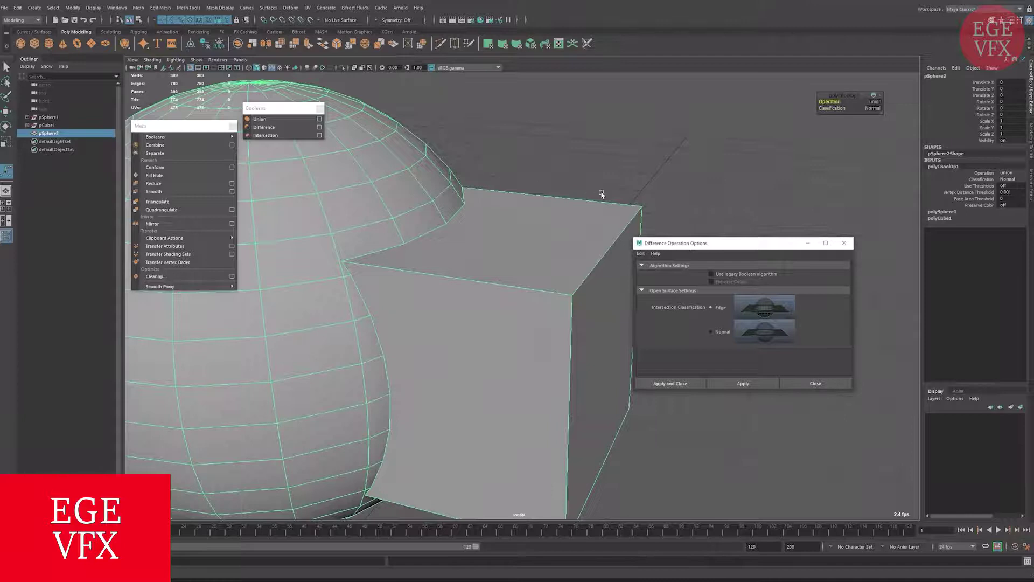
key(ctrl+z)
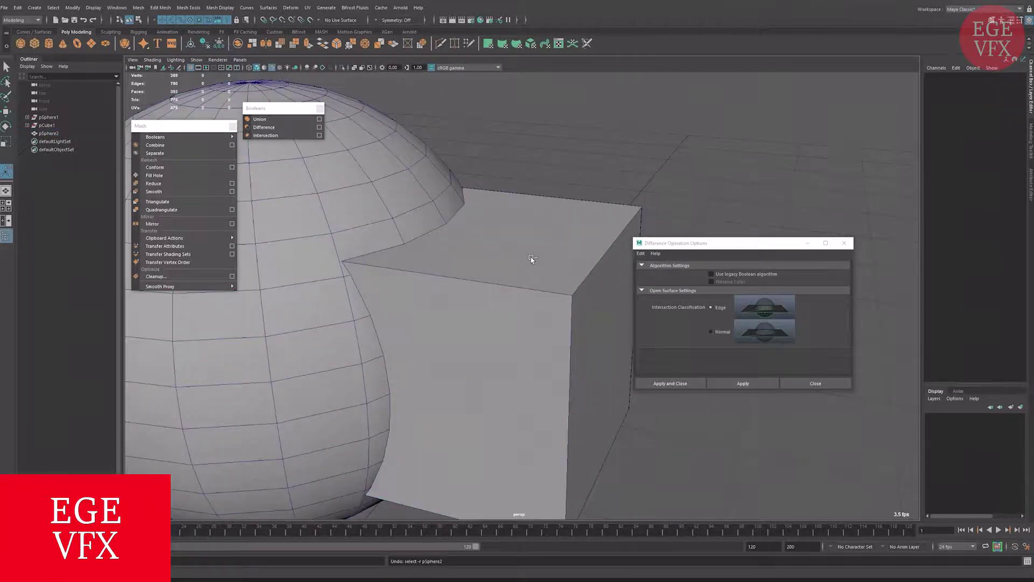
key(ctrl+z)
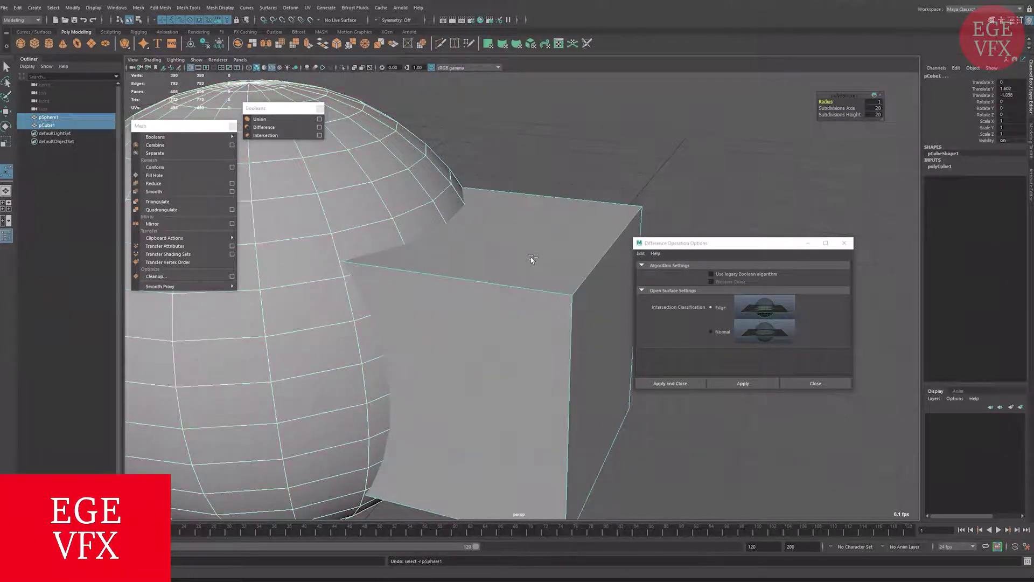
- Subtract the cube from the sphere with Edge classification, inspect the hole, then undo it
click(320, 128)
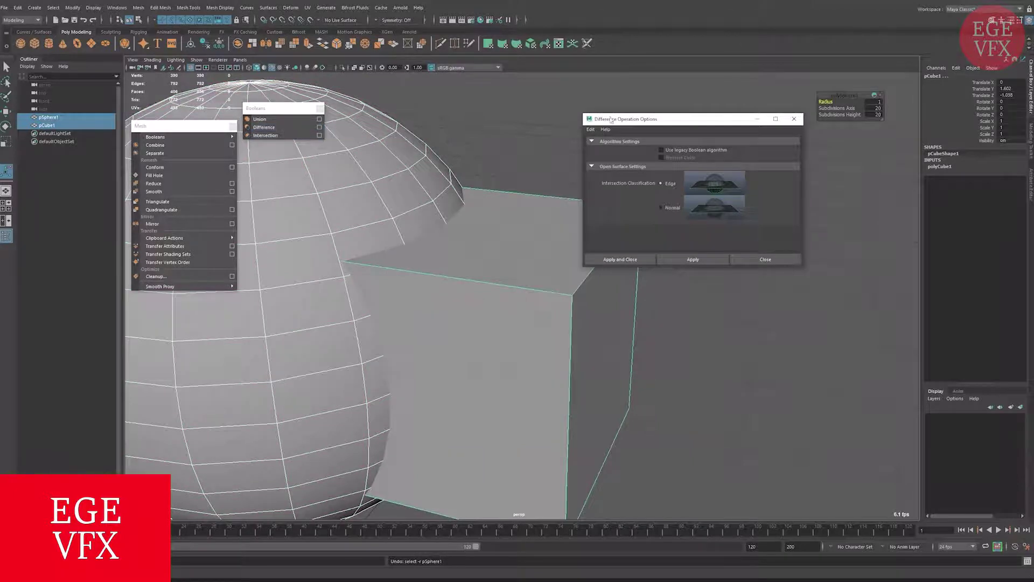
drag(619, 125, 613, 100)
click(684, 232)
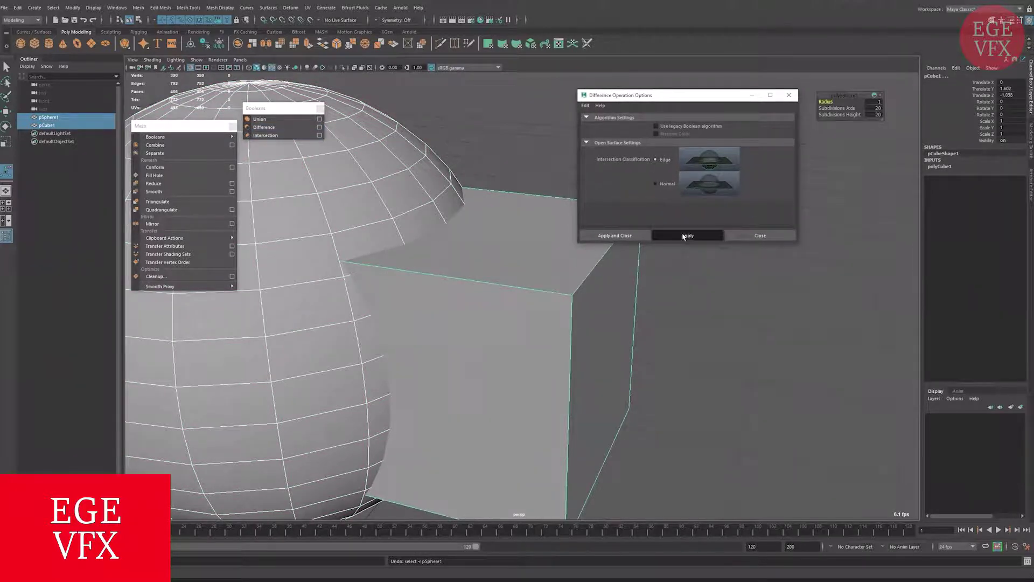
scroll(419, 336, down, 2)
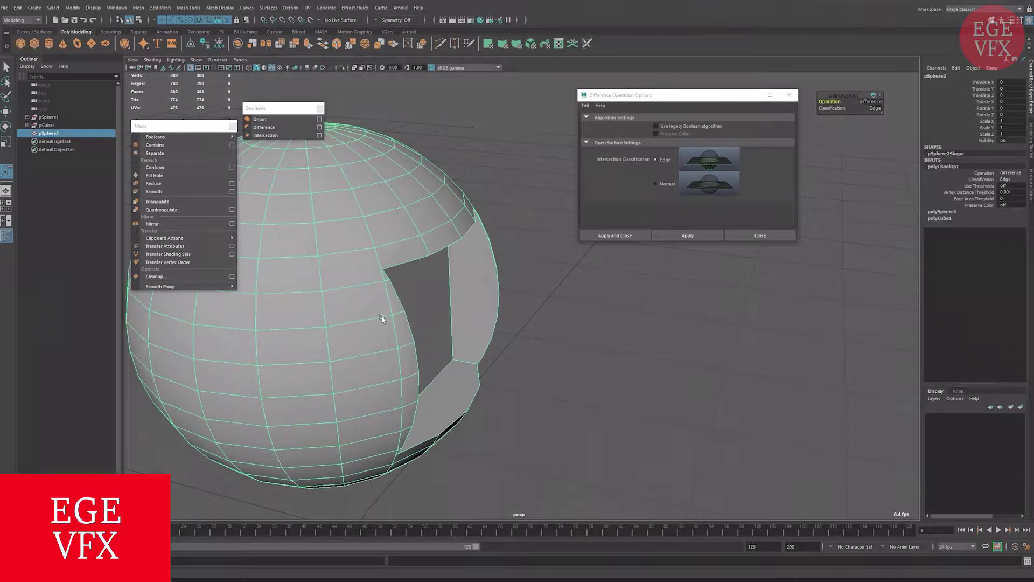
mouse_move(381, 318)
alt+mouse_down()
mouse_move(376, 311)
mouse_move(397, 312)
alt+mouse_up()
key(ctrl+z)
- Retry the Difference with Normal classification and undo it, then open the Intersection Operation Options
click(665, 185)
click(680, 235)
alt+drag(465, 289, 456, 290)
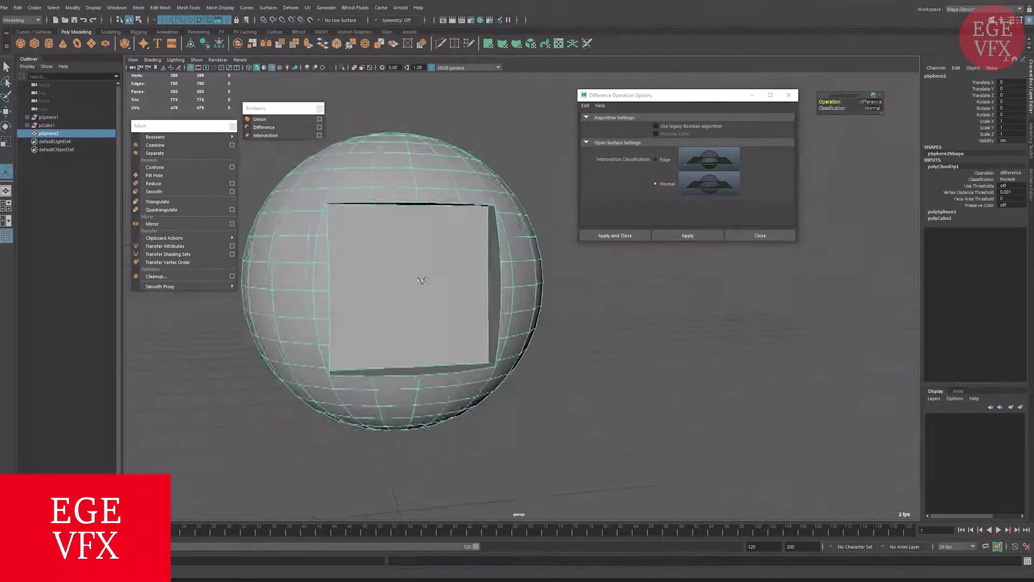
key(ctrl+z)
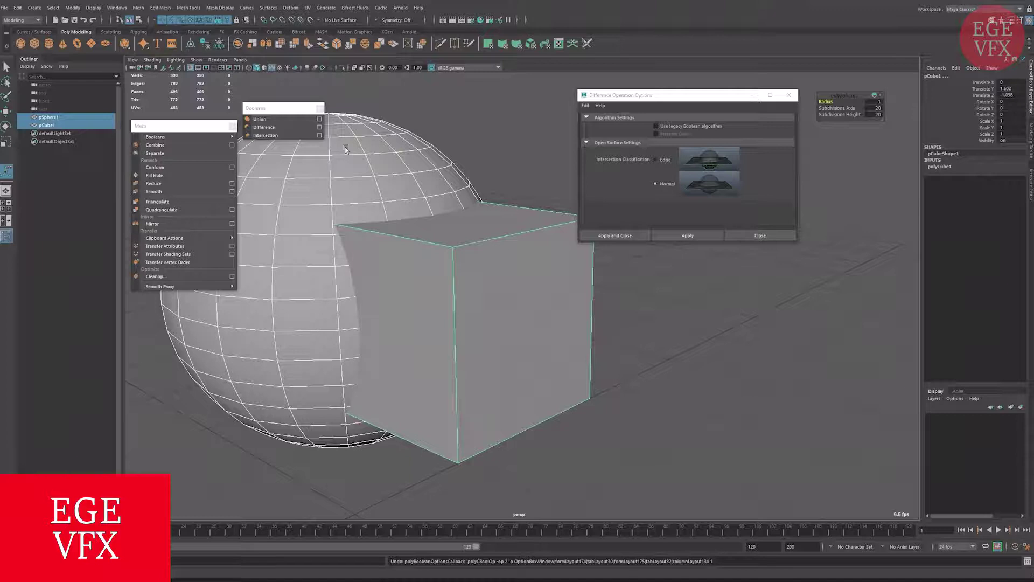
click(319, 138)
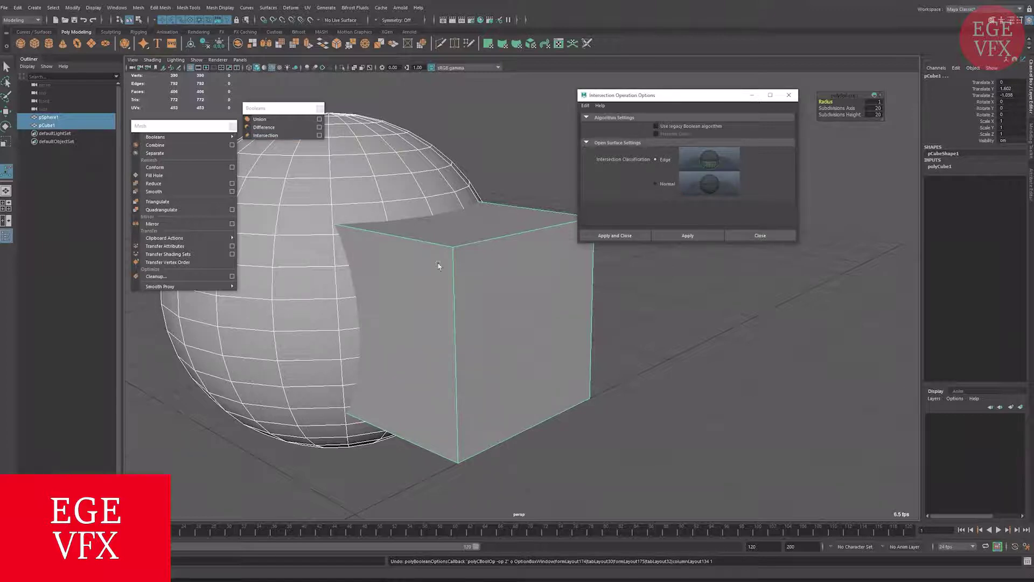
- Apply and inspect the Edge intersection, close its options and the Booleans panel, then undo it
click(656, 236)
mouse_move(419, 290)
alt+mouse_down()
mouse_move(453, 289)
mouse_move(412, 284)
alt+mouse_up()
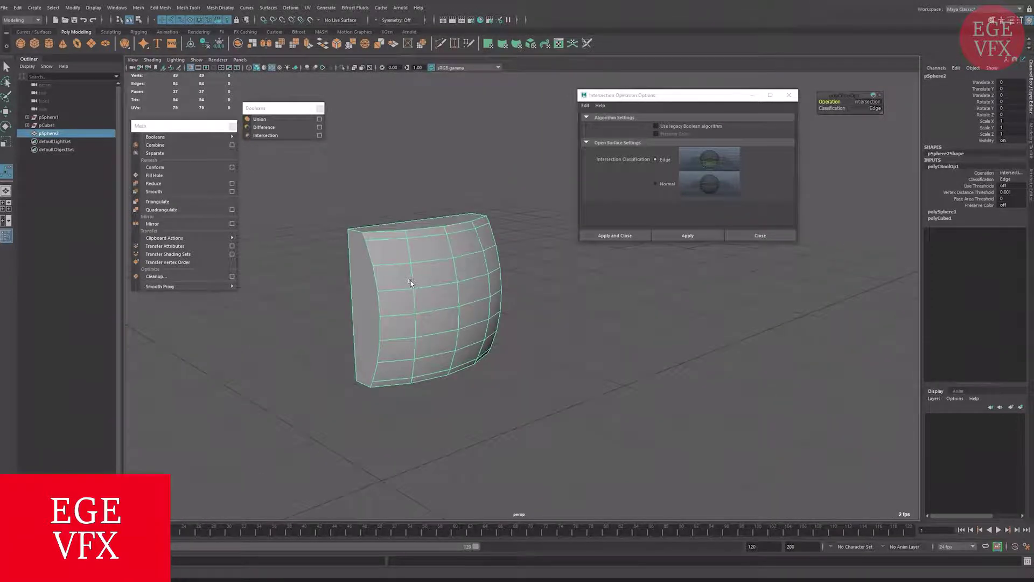
click(736, 236)
click(320, 108)
key(ctrl+z)
key(ctrl+z)
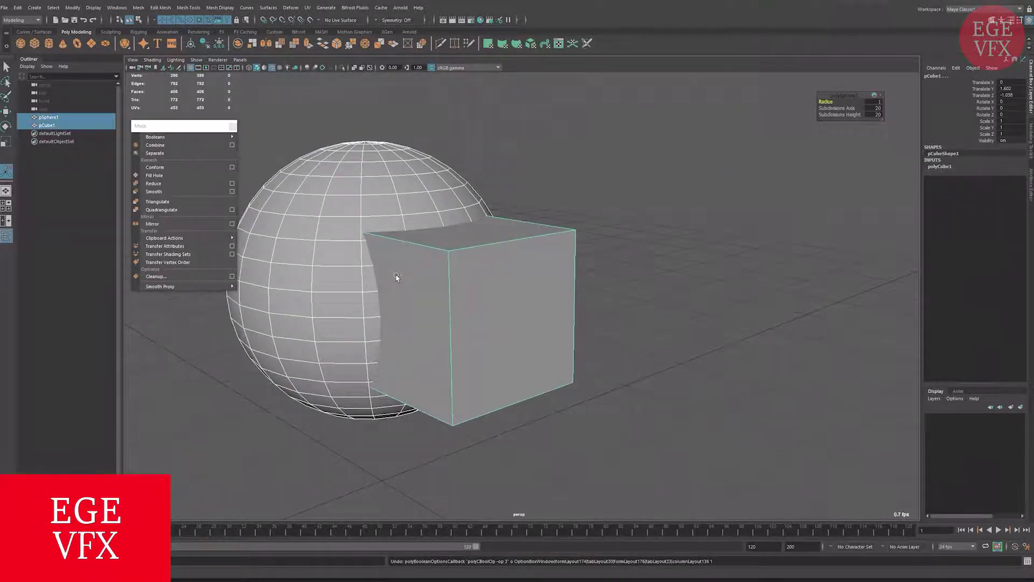
- Select the cube and move it to the right, away from the sphere
click(430, 295)
mouse_move(375, 216)
alt+mouse_down()
mouse_move(537, 309)
mouse_move(587, 323)
alt+mouse_up()
key(w)
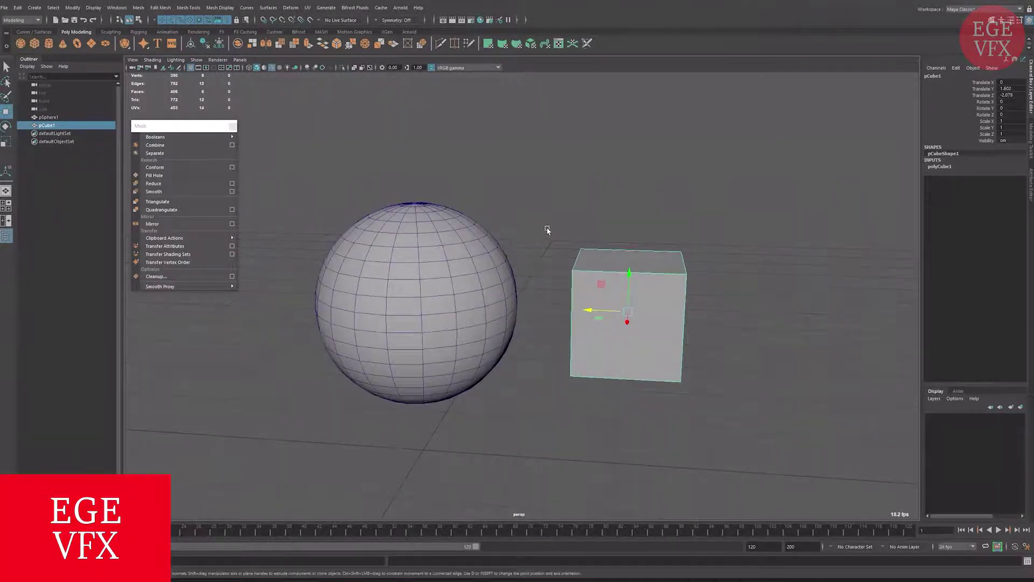
- Open and widen the Combine Options window, then select the sphere and the cube
click(233, 145)
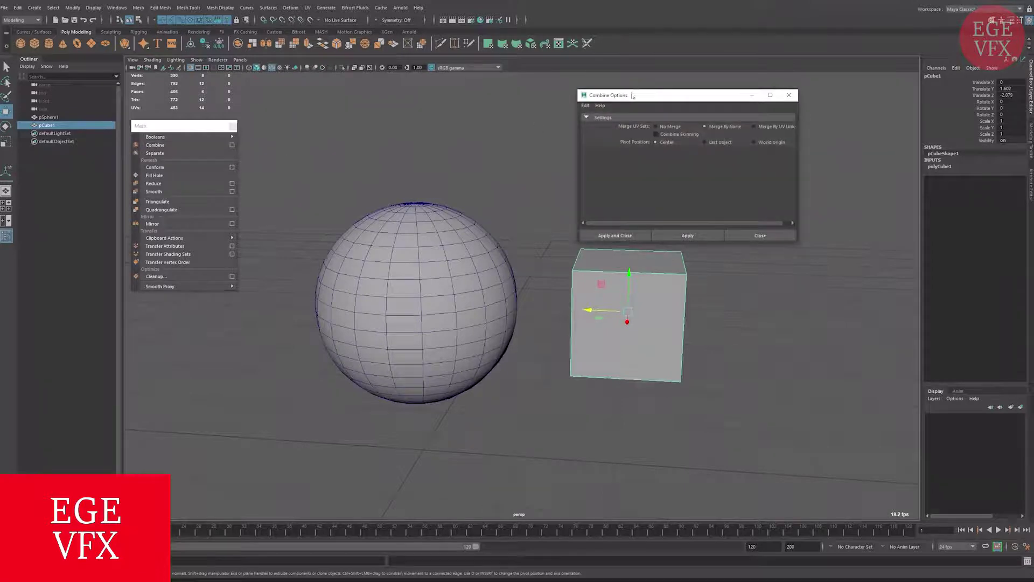
drag(639, 99, 759, 90)
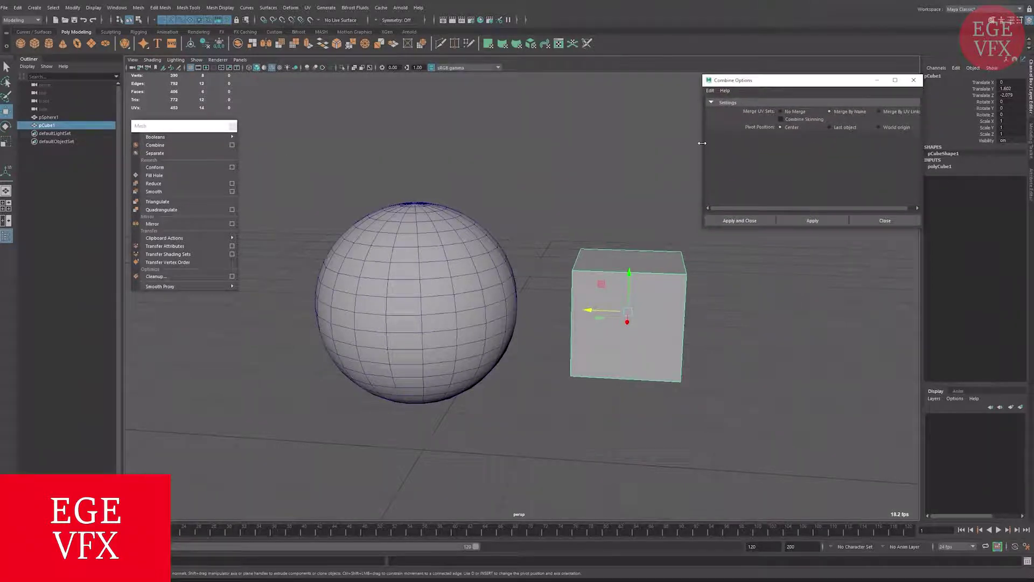
drag(702, 143, 666, 142)
click(439, 335)
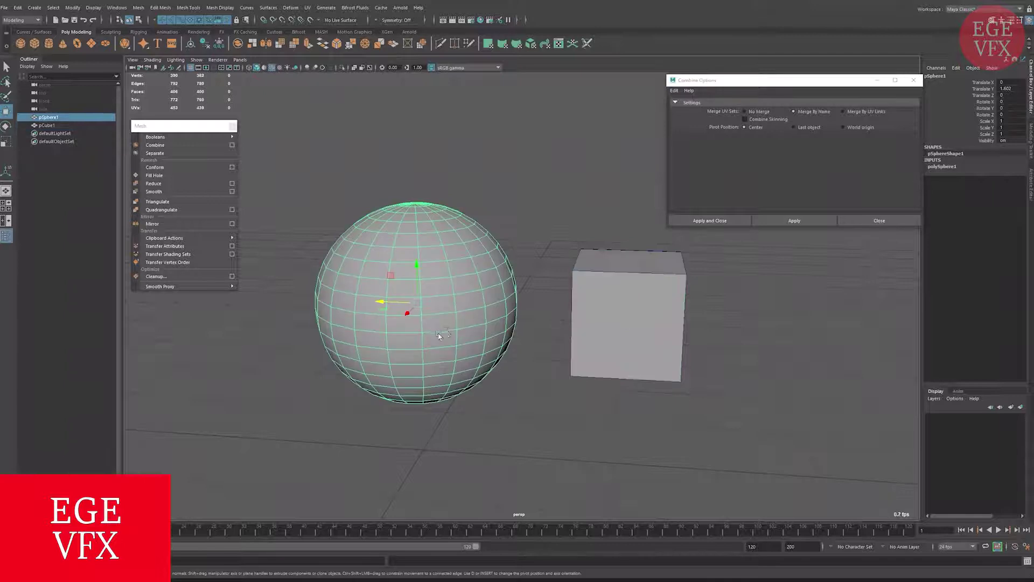
shift+click(613, 323)
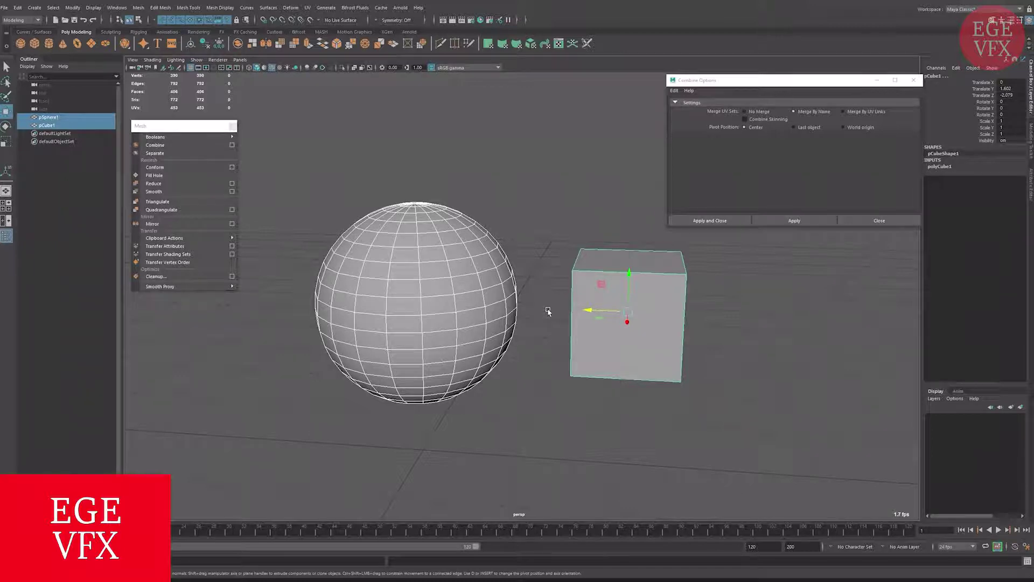
- Rename pSphere1 to kure and pCube1 to kutu in the Outliner
click(793, 221)
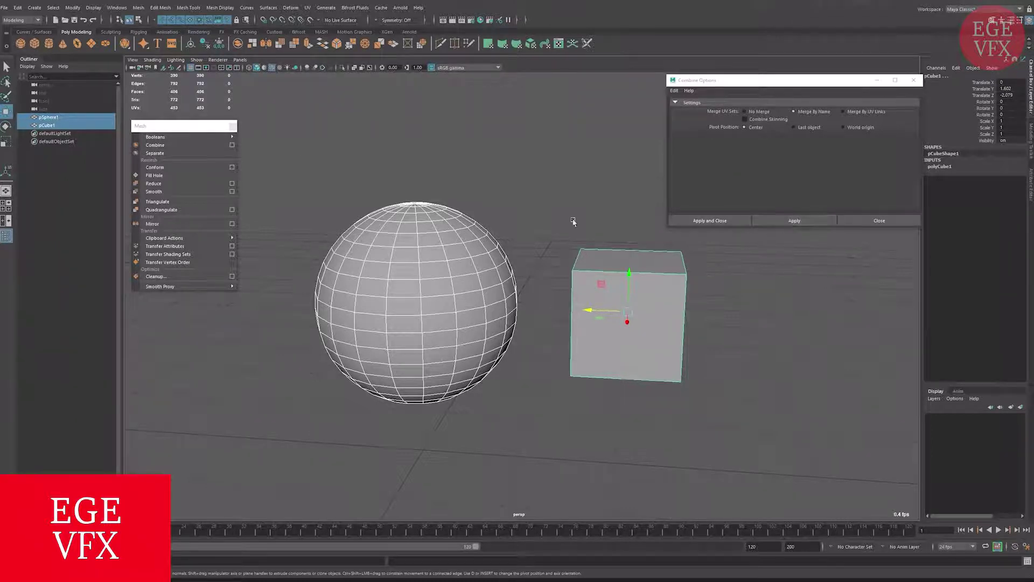
double_click(50, 118)
text(ku)
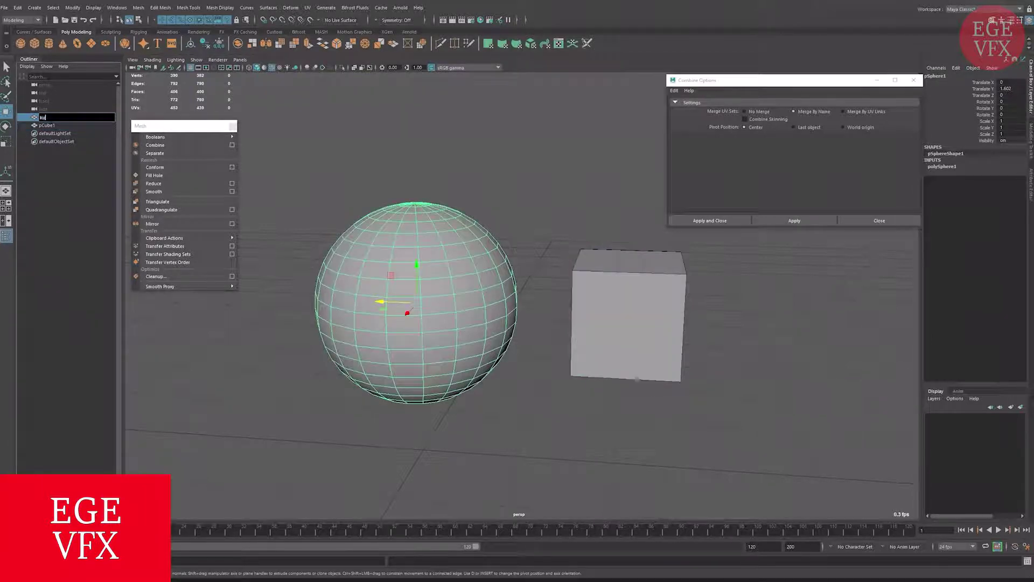
text(re)
key(Return)
double_click(45, 125)
text(k)
text(kutu)
key(Return)
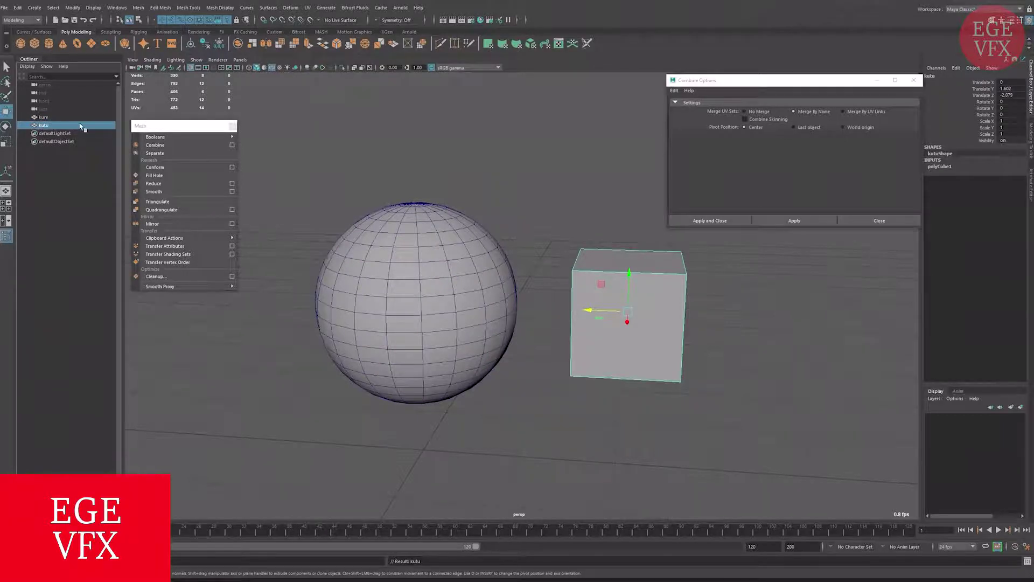
- Combine kure and kutu into the single mesh kure1, test-moving and redoing it, then close Combine Options
click(504, 260)
shift+click(587, 333)
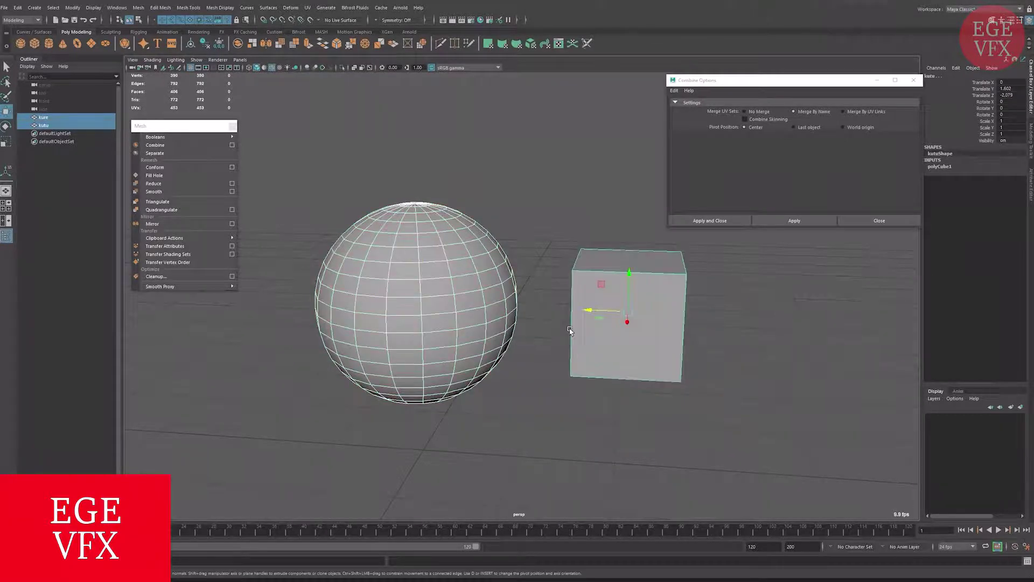
click(775, 220)
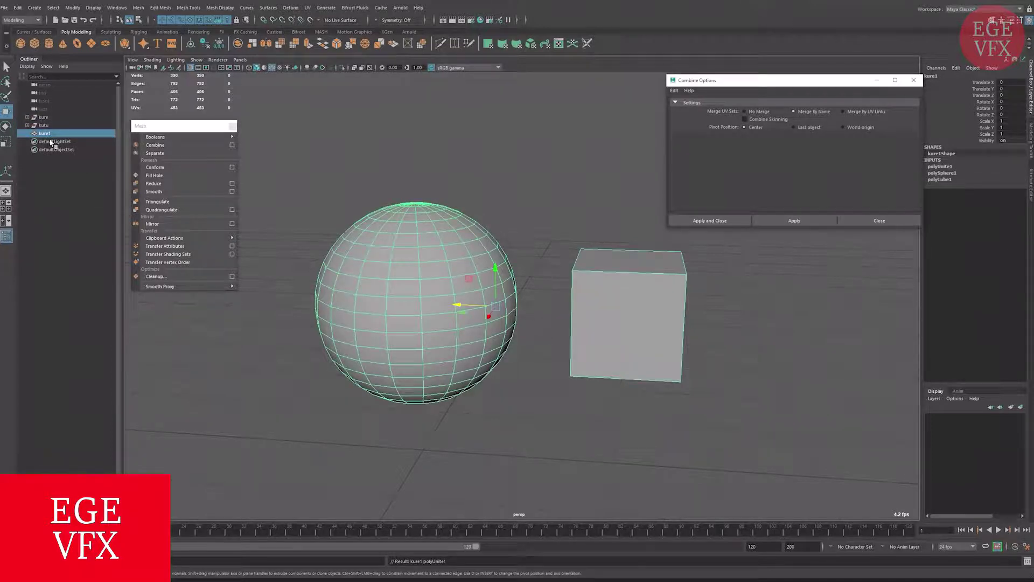
click(402, 269)
drag(491, 306, 462, 297)
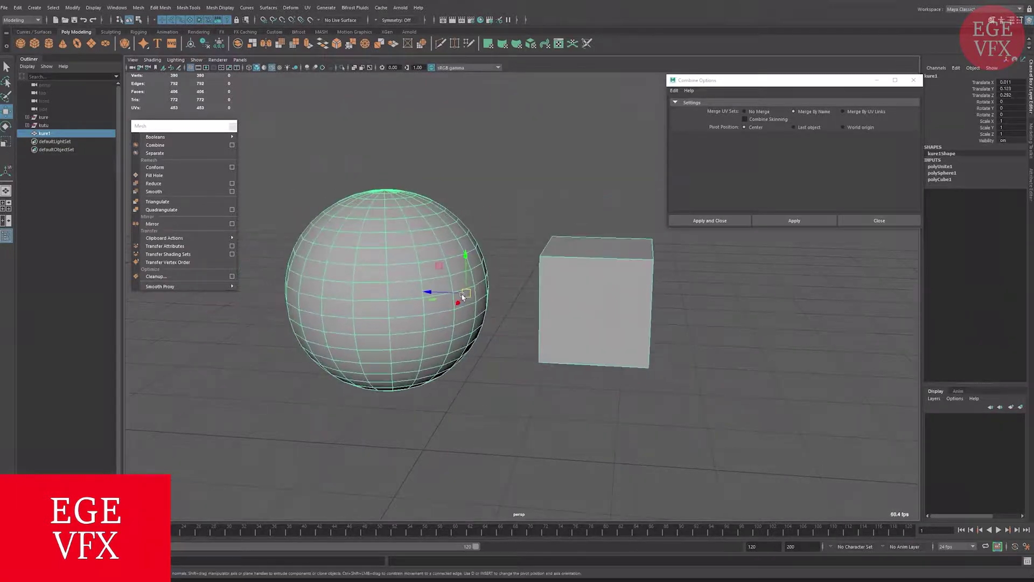
key(ctrl+z)
key(ctrl+z)
key(ctrl+z)
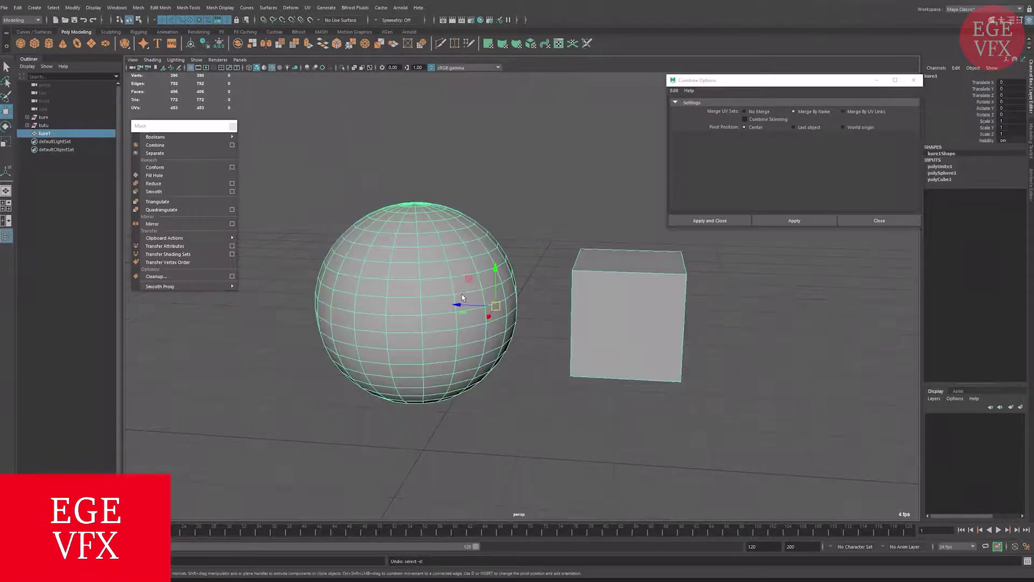
key(ctrl+z)
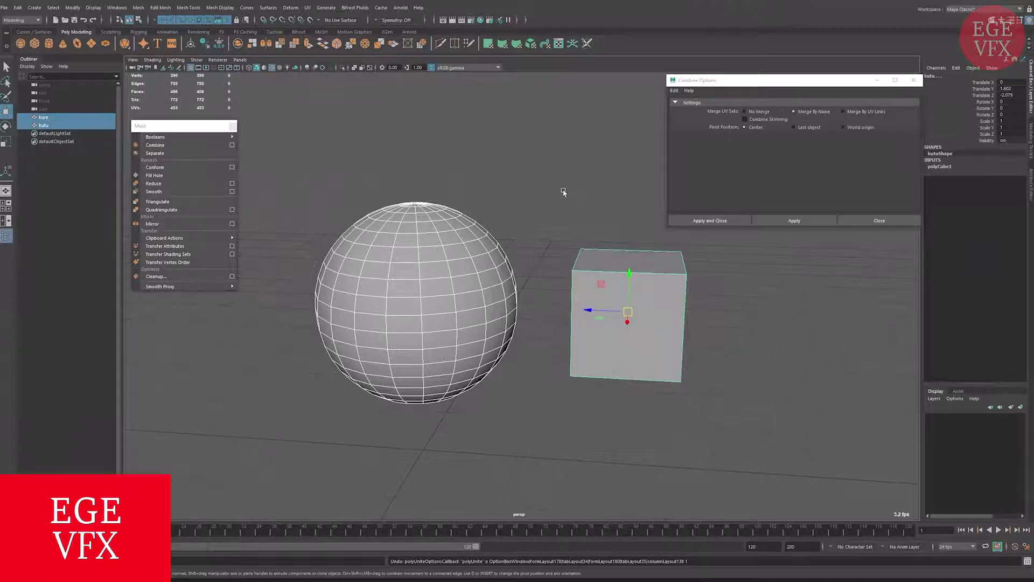
click(794, 221)
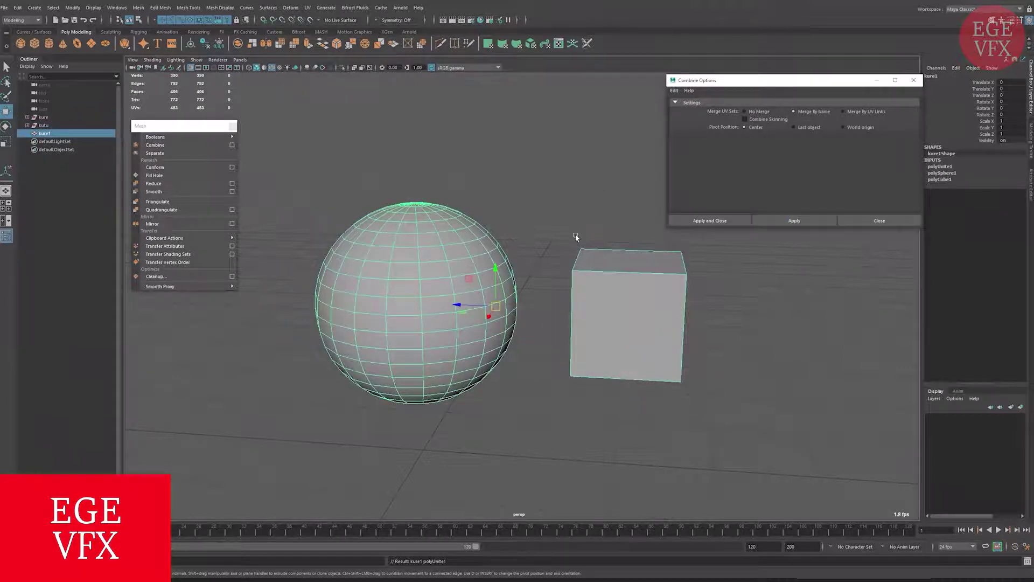
click(876, 218)
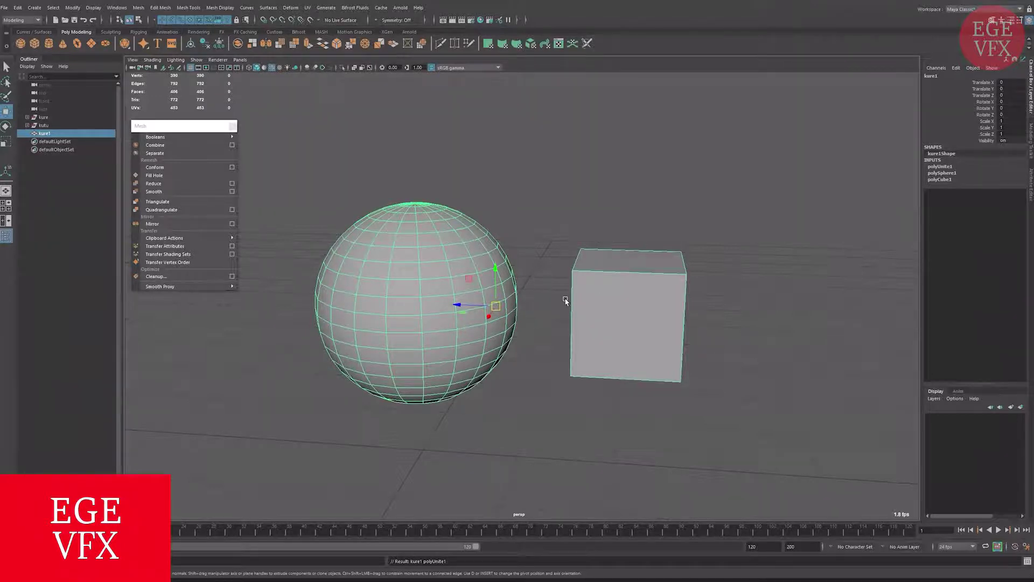
- Separate the earlier combined mesh, then push the cube along Z partly into the sphere
click(188, 153)
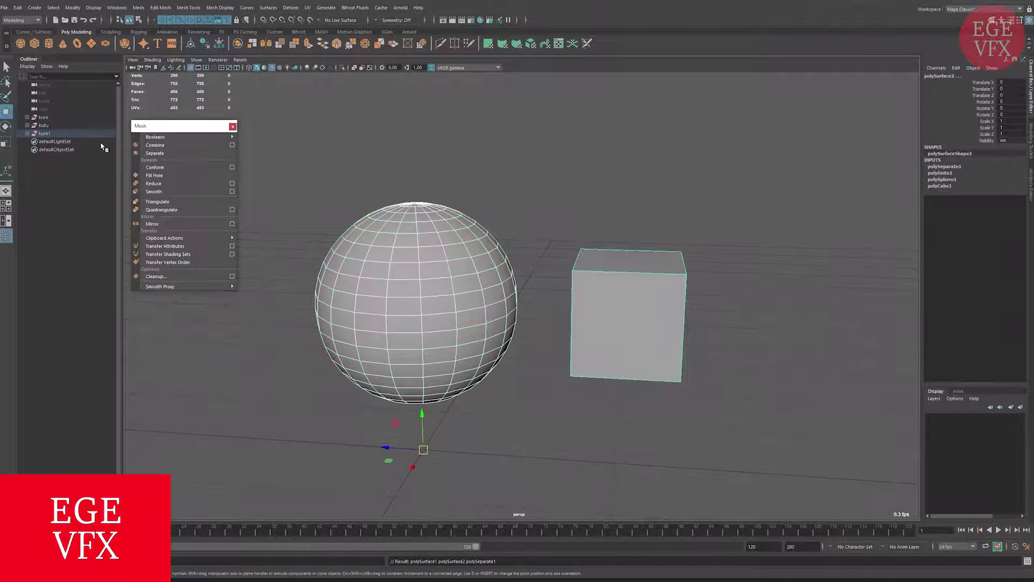
click(26, 133)
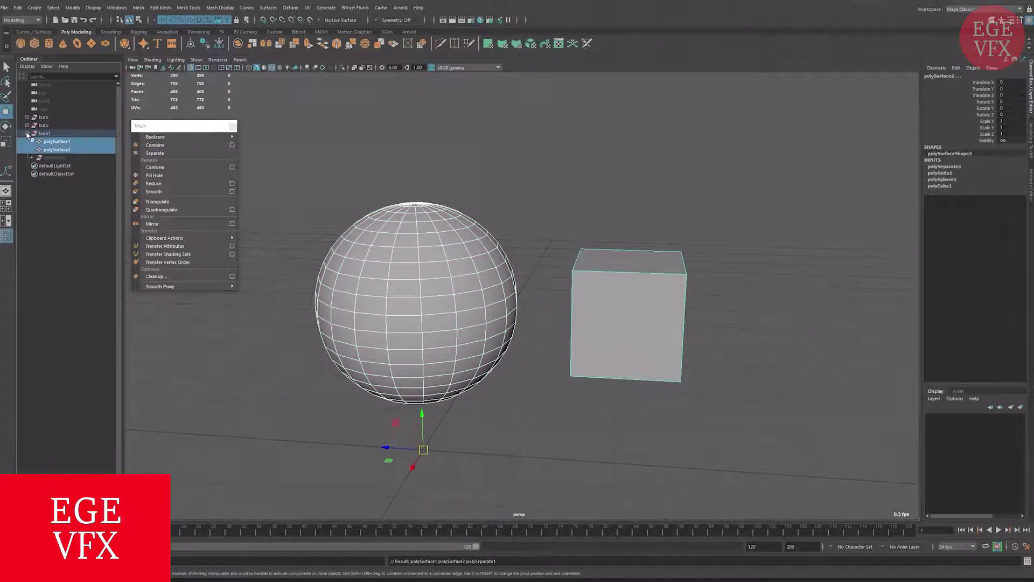
click(56, 142)
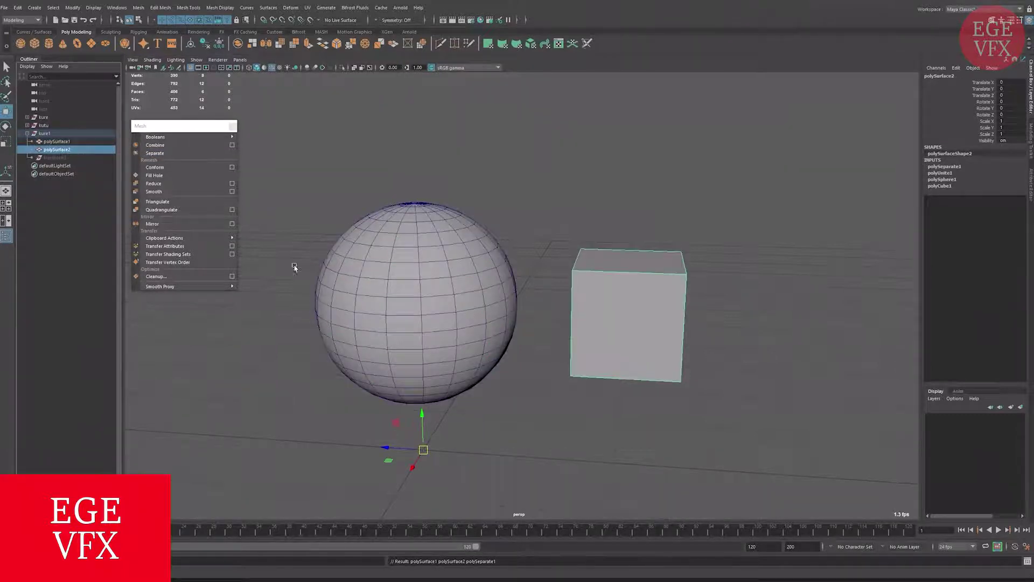
drag(387, 447, 261, 440)
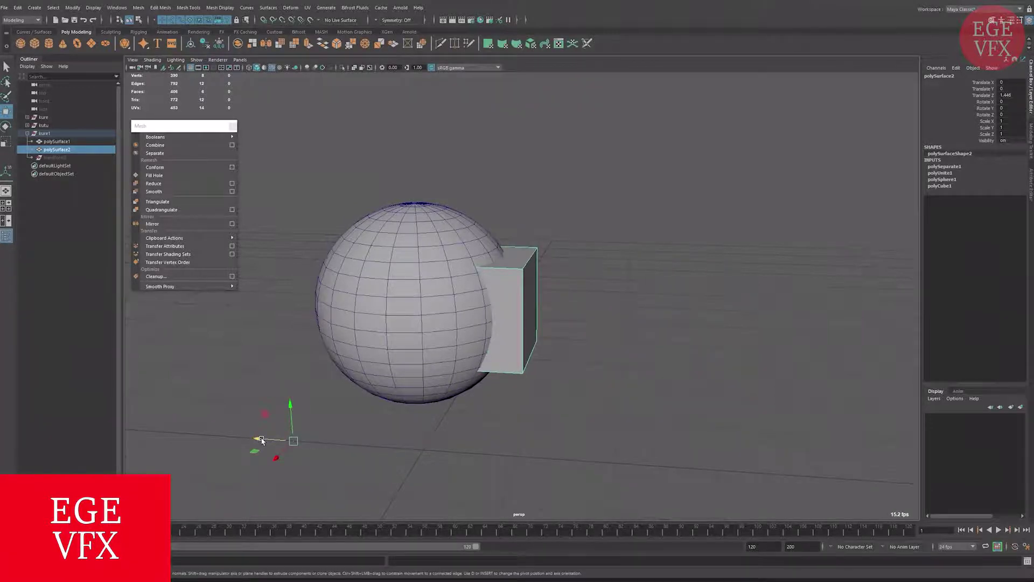
- Combine the sphere and the cube into one mesh
click(330, 335)
shift+click(531, 268)
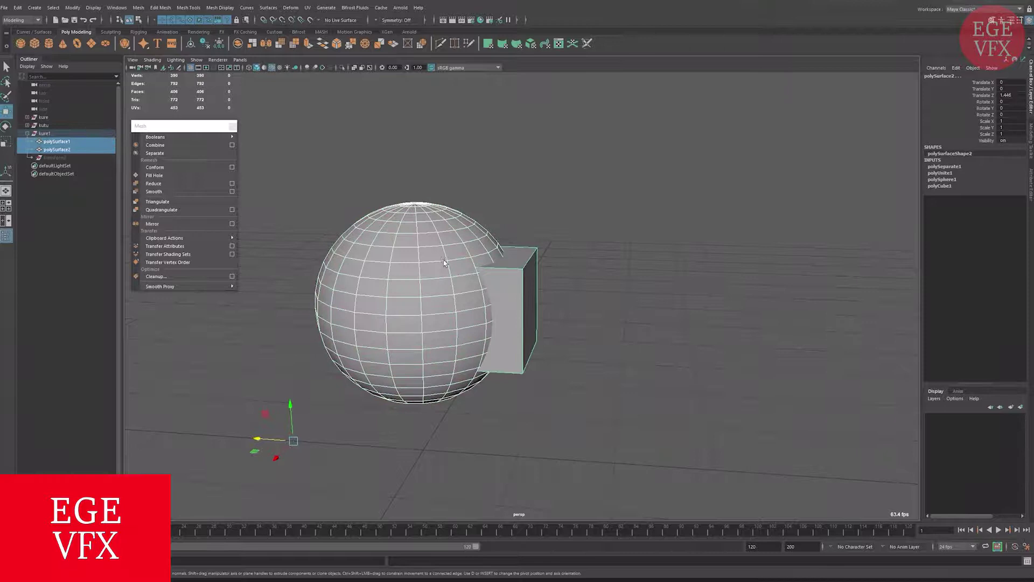
click(164, 145)
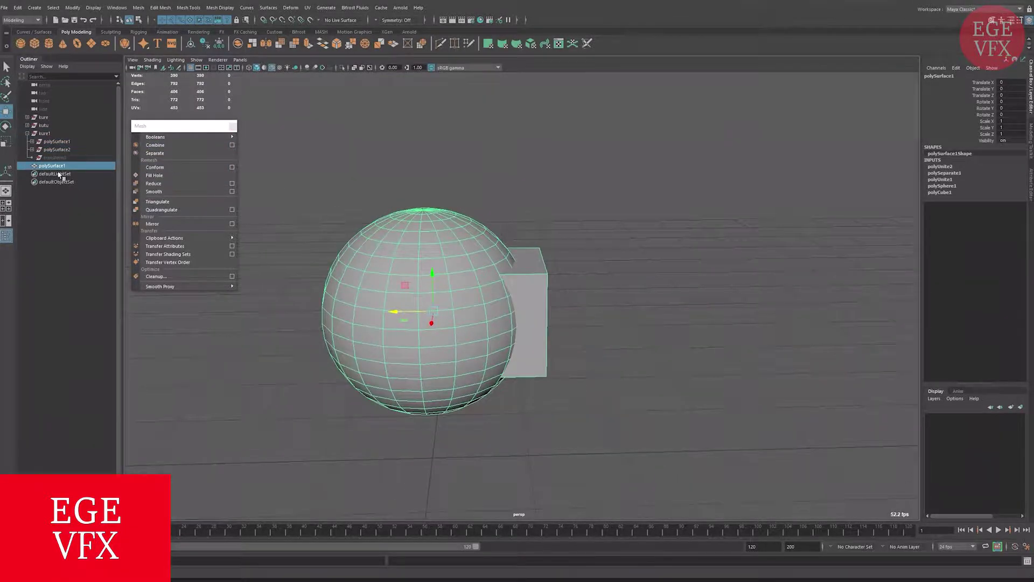
scroll(651, 286, up, 3)
scroll(489, 243, up, 3)
scroll(487, 235, up, 1)
scroll(404, 253, up, 3)
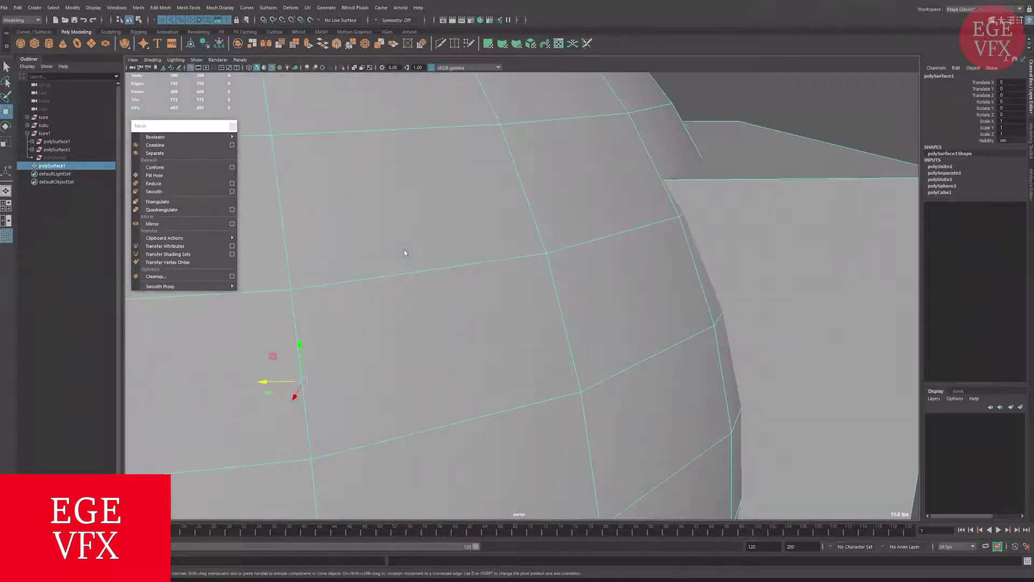
- Separate the combined mesh back into polySurface3 and polySurface4
scroll(476, 256, up, 3)
scroll(475, 256, down, 3)
scroll(483, 340, down, 3)
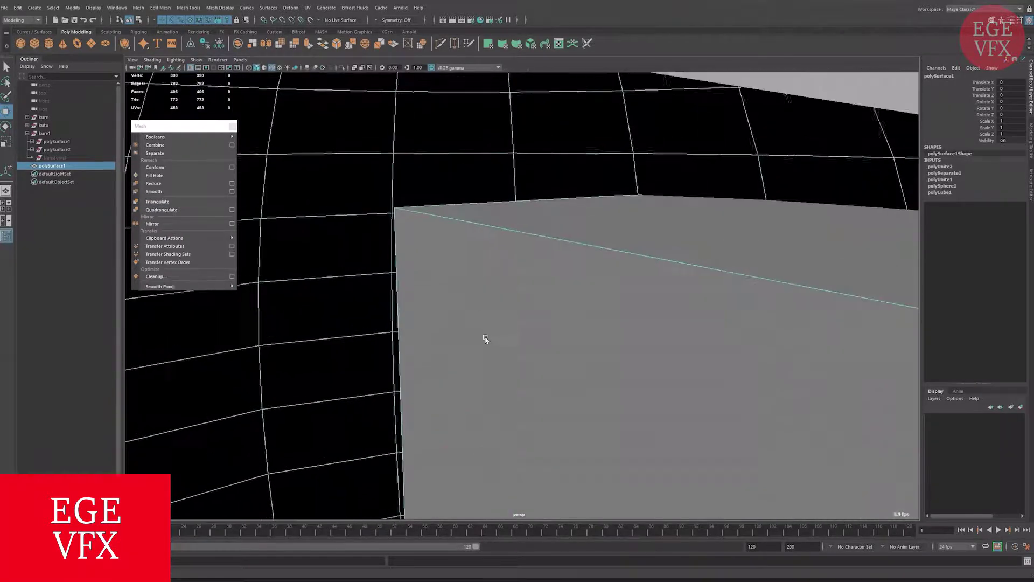
scroll(418, 268, down, 3)
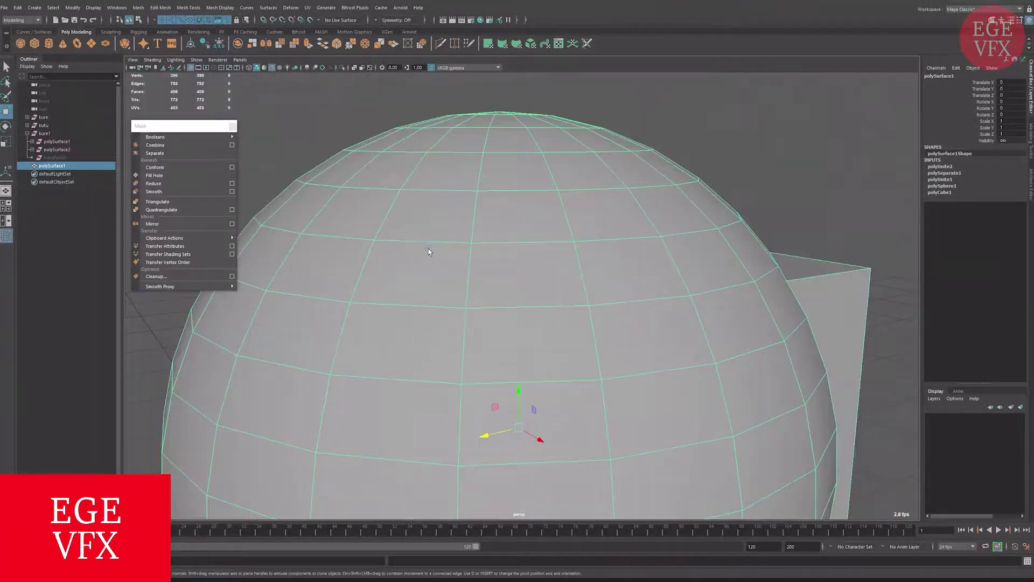
scroll(429, 247, down, 3)
scroll(454, 295, down, 1)
alt+middle_drag(454, 295, 522, 263)
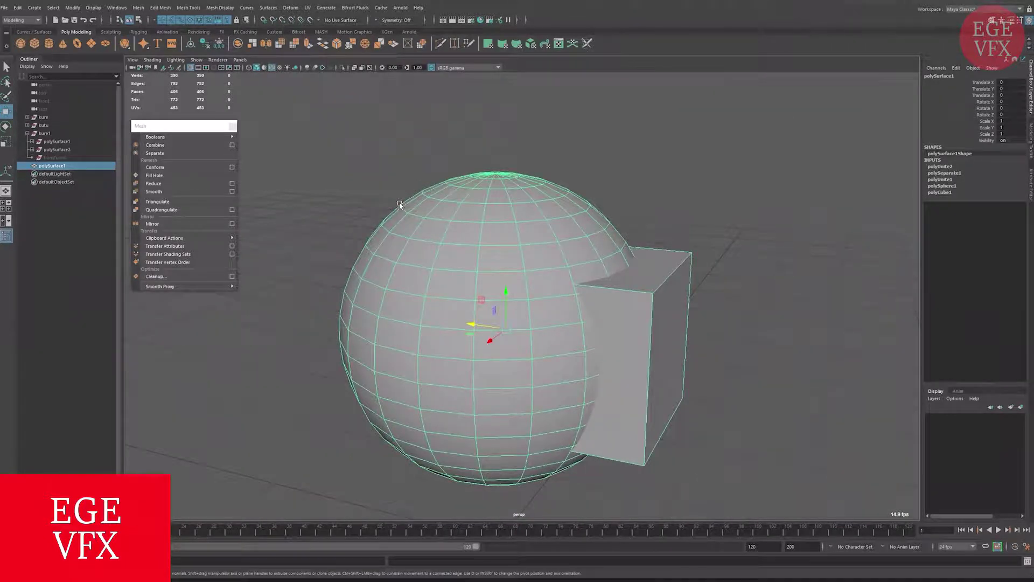
click(154, 153)
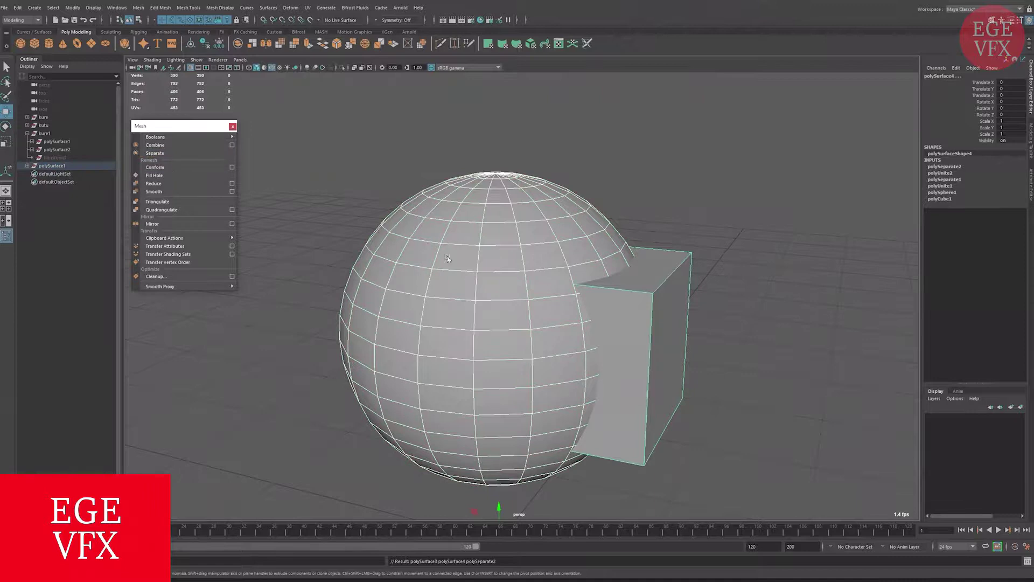
- Move the separated cube along Z away from the sphere
scroll(485, 270, down, 1)
click(604, 300)
scroll(571, 339, down, 3)
drag(478, 410, 543, 421)
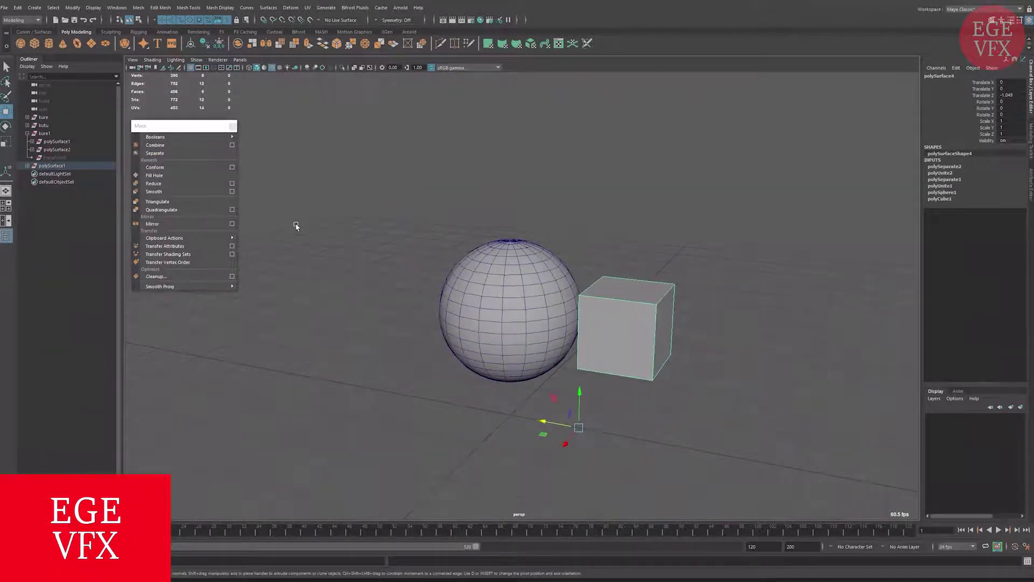
- Drag both pieces out of their polySurface1 group in the Outliner
click(28, 166)
shift+click(50, 182)
middle_drag(50, 183, 50, 116)
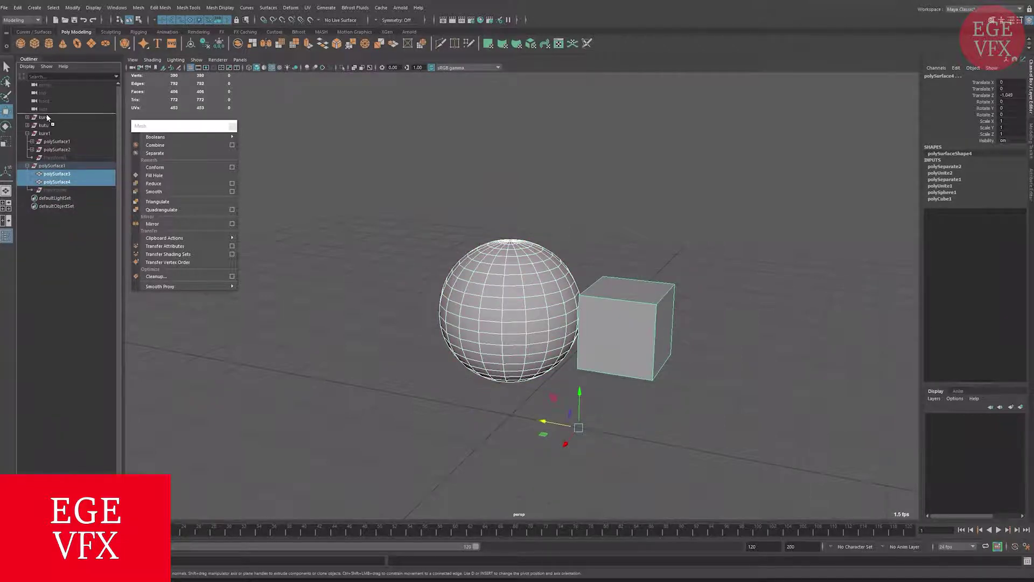
click(44, 134)
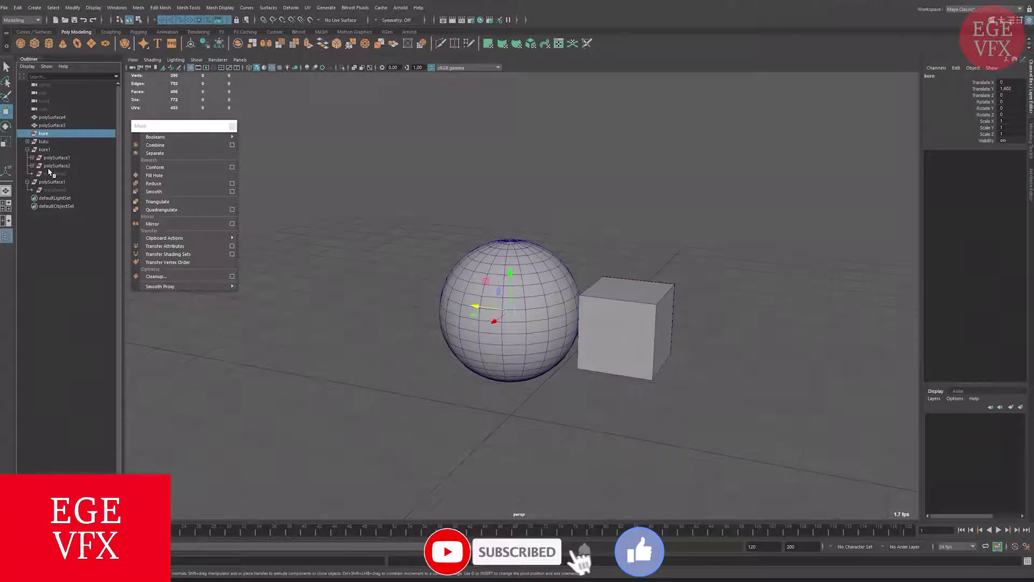
- Delete the construction history of both pieces via Edit > Delete by Type > History
drag(400, 197, 705, 394)
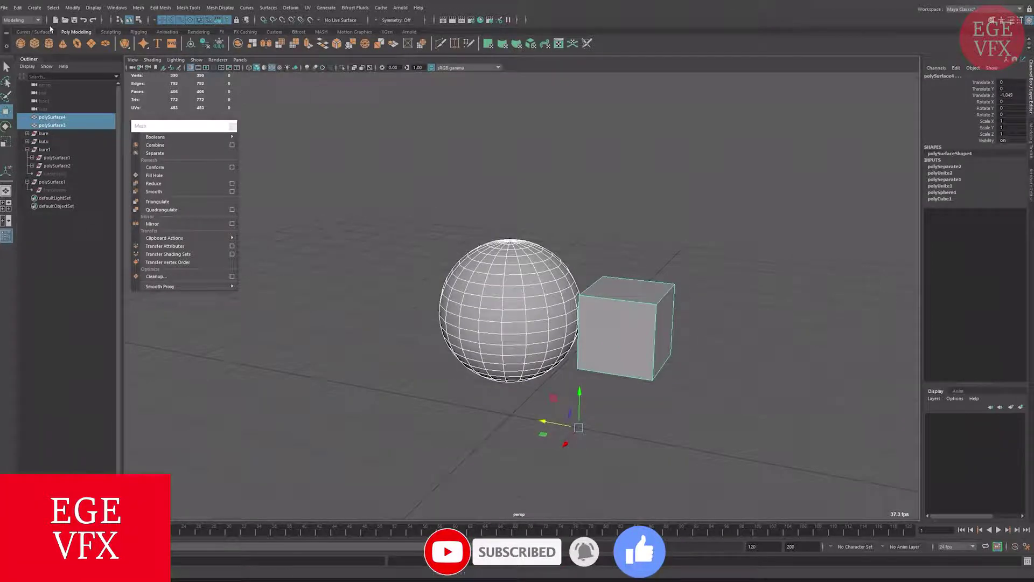
click(18, 8)
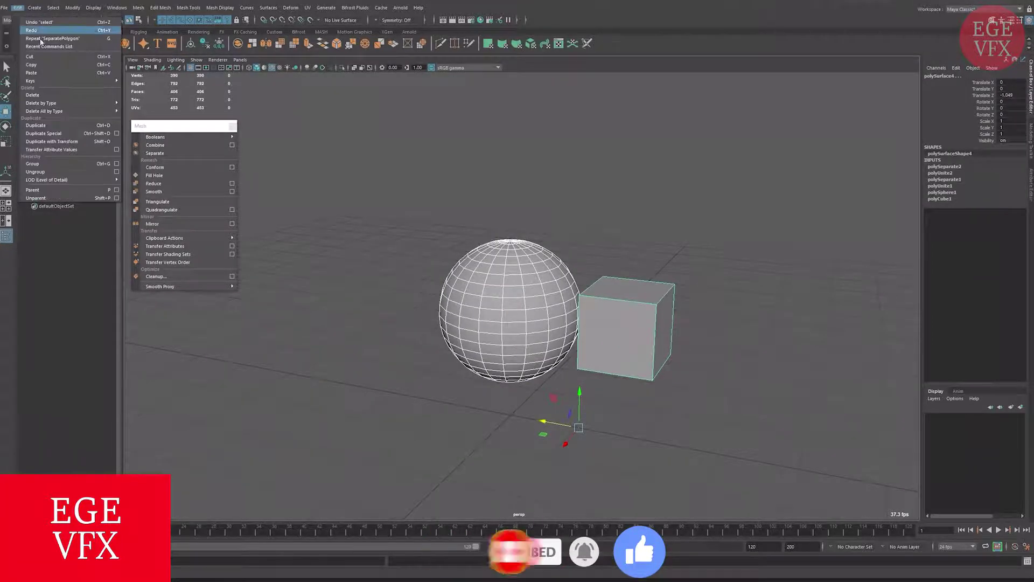
click(141, 103)
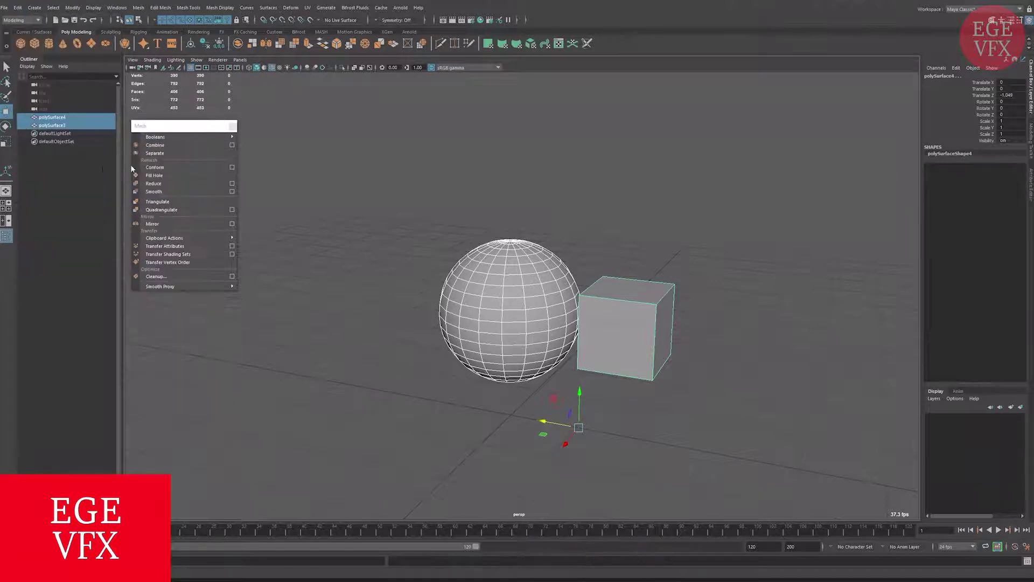
click(517, 279)
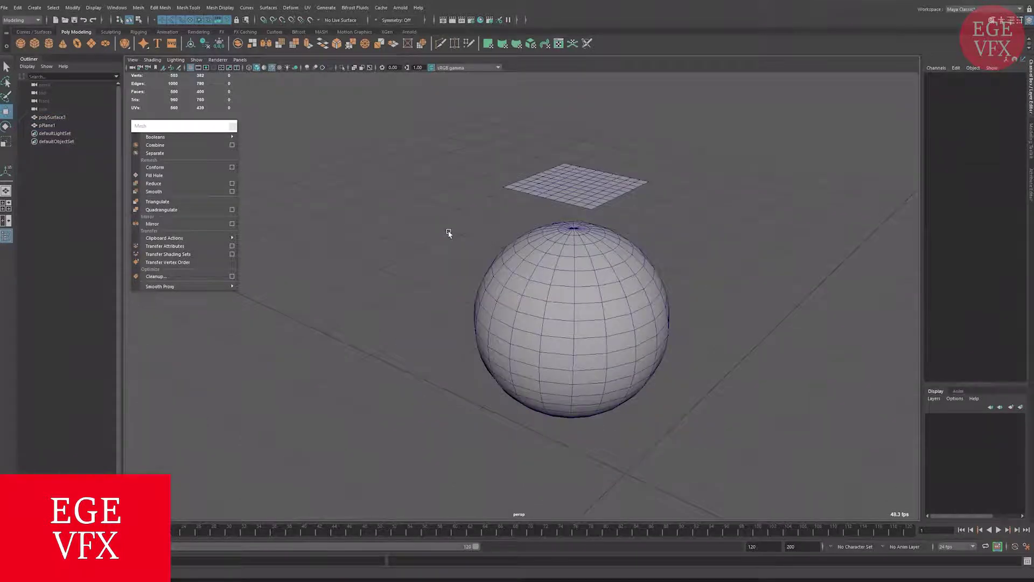
- Open the Conform options and make the sphere the live surface
click(231, 167)
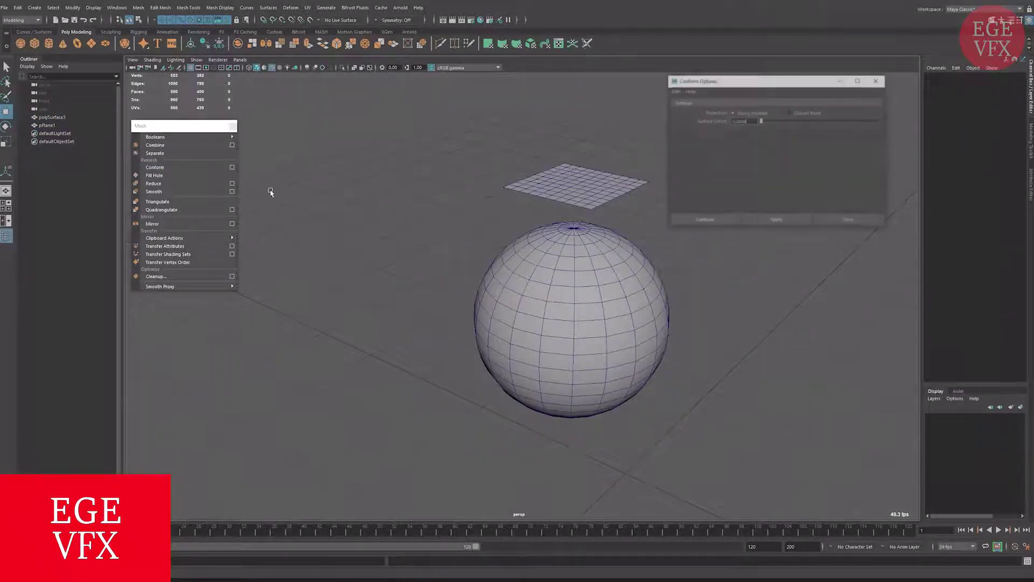
drag(721, 85, 732, 83)
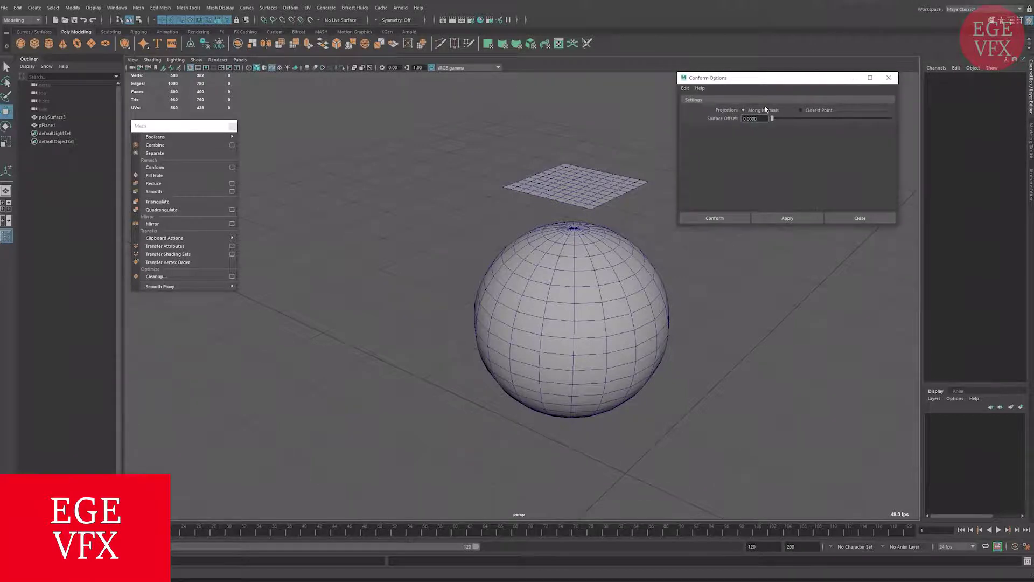
alt+drag(635, 167, 497, 229)
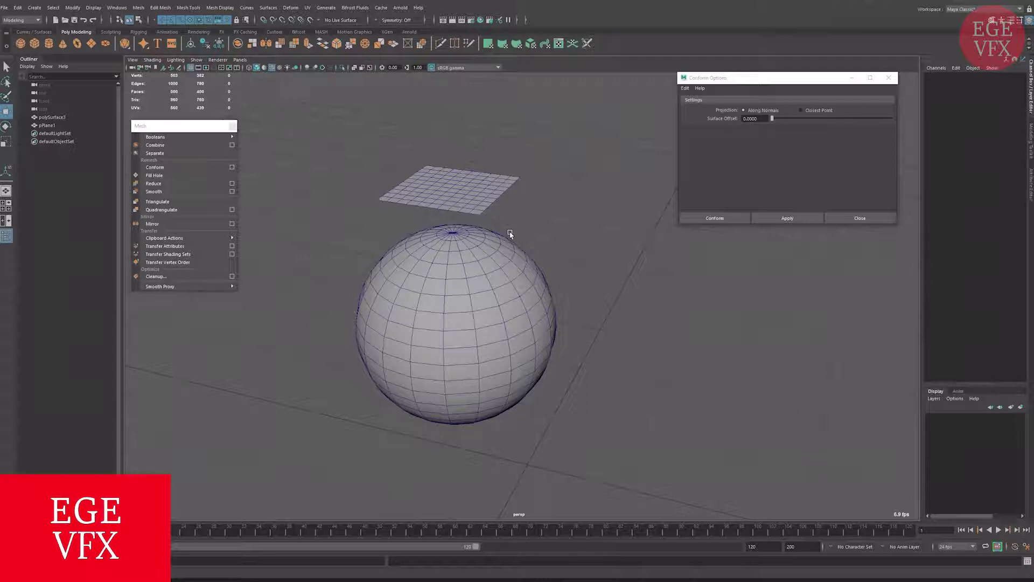
click(488, 251)
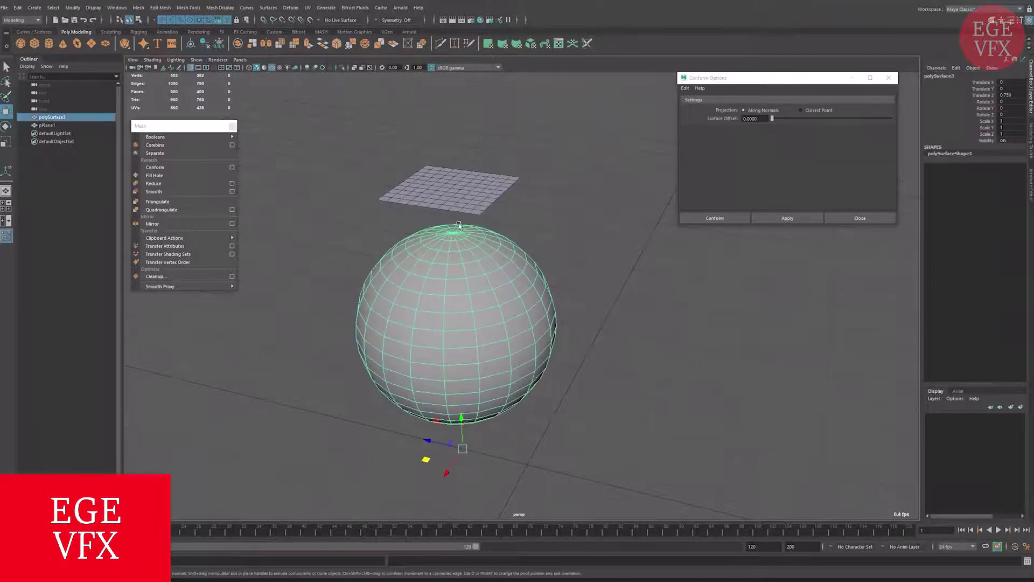
click(310, 20)
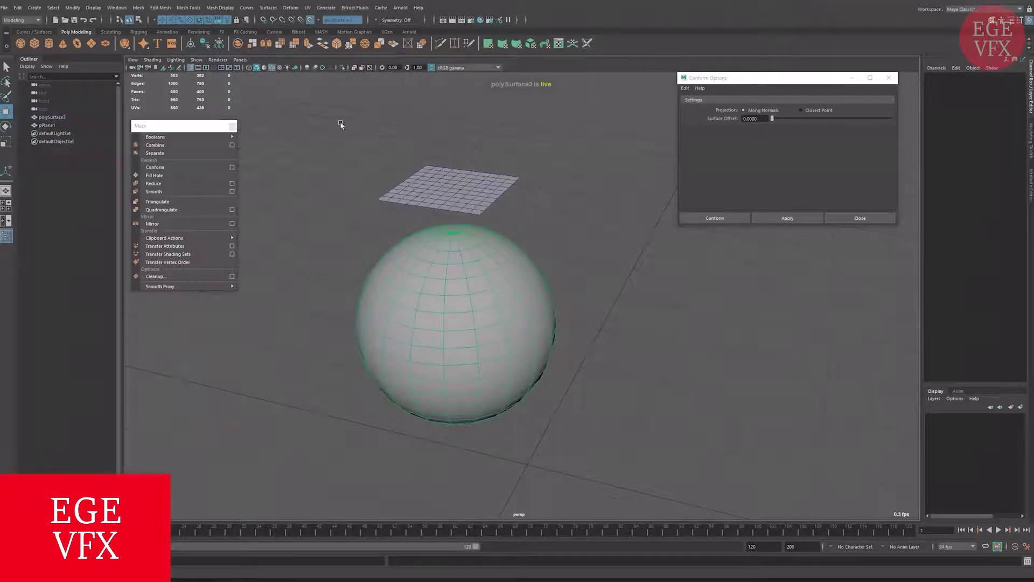
- Conform the plane onto the sphere's top, turn off Make Live, and lift it off
click(415, 205)
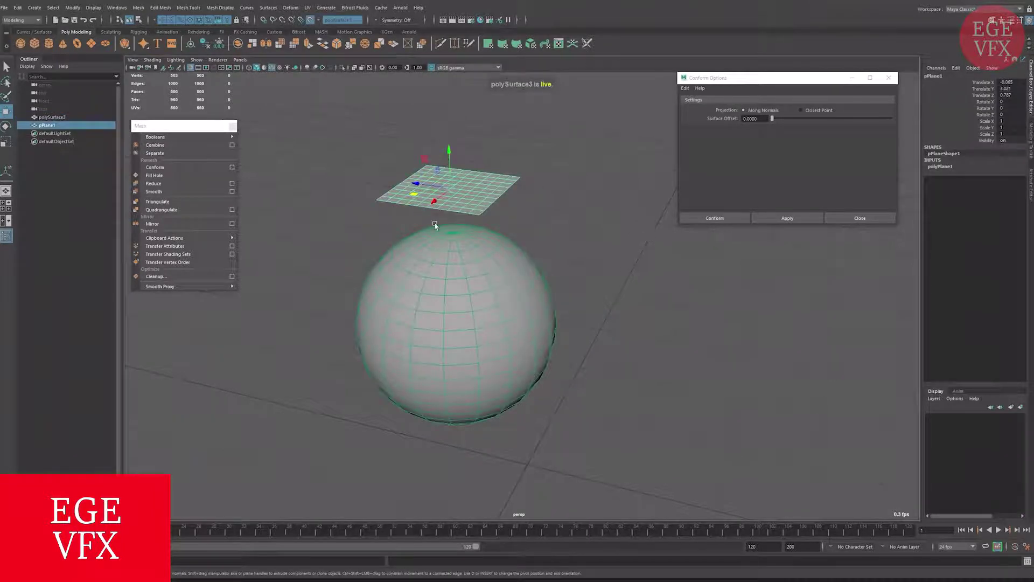
click(768, 218)
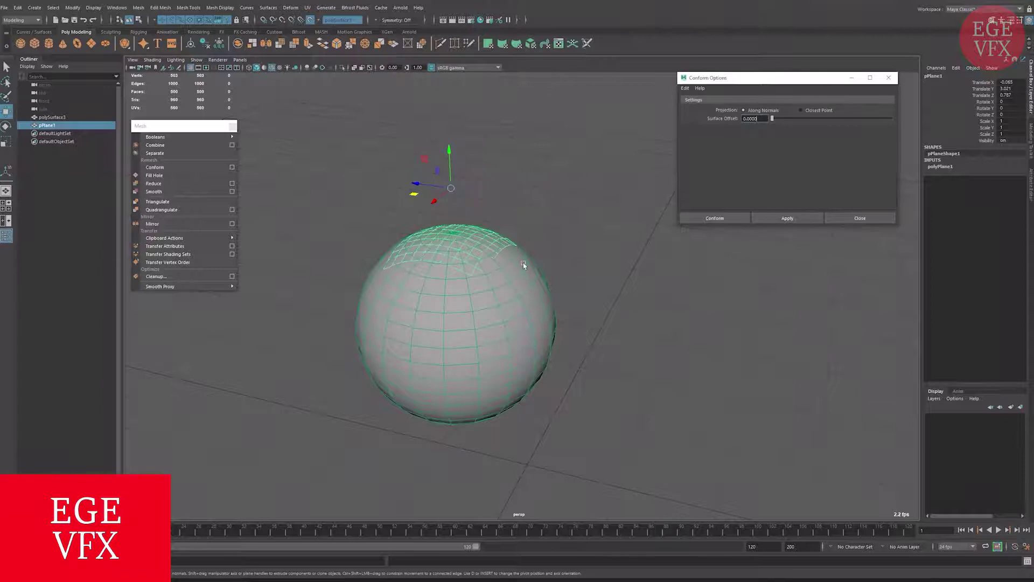
alt+drag(510, 248, 478, 251)
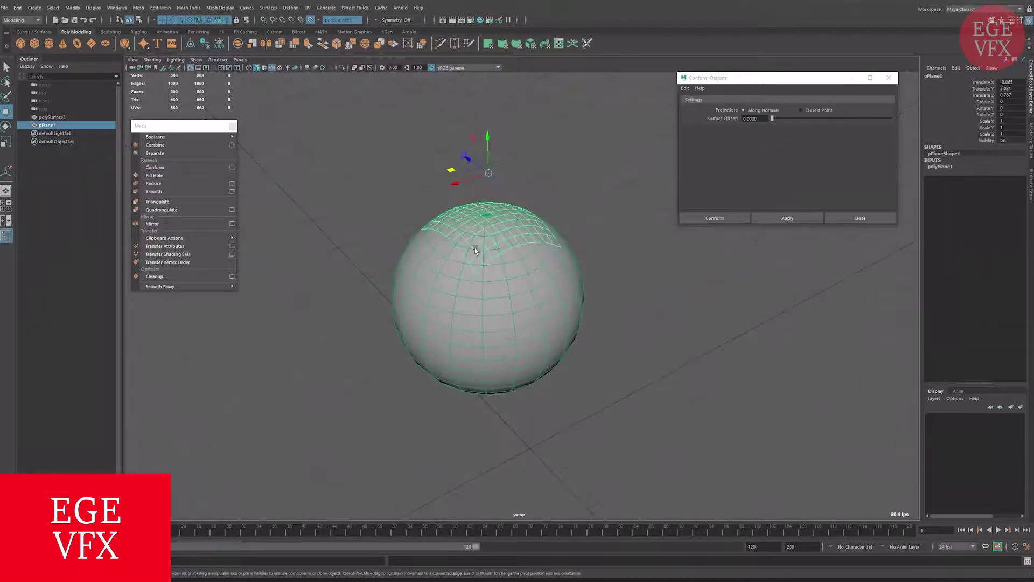
click(861, 218)
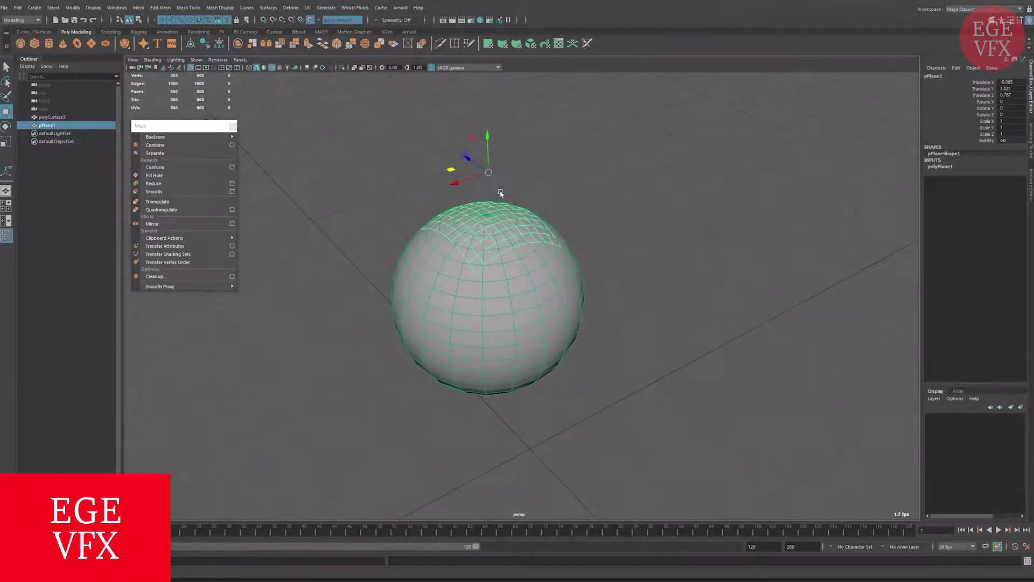
scroll(539, 162, up, 2)
click(310, 21)
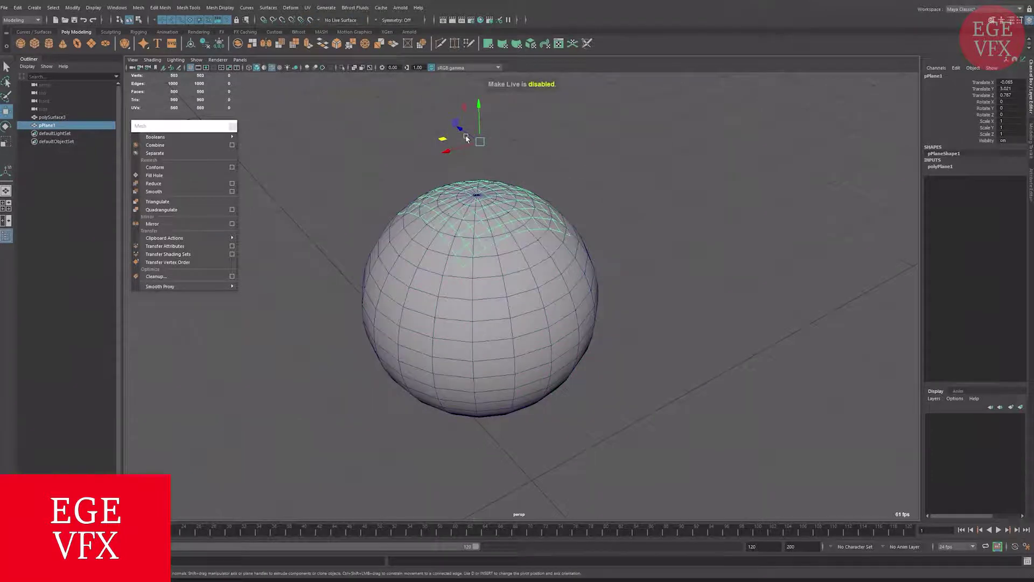
mouse_move(478, 115)
mouse_down()
mouse_move(479, 75)
mouse_move(478, 166)
mouse_up()
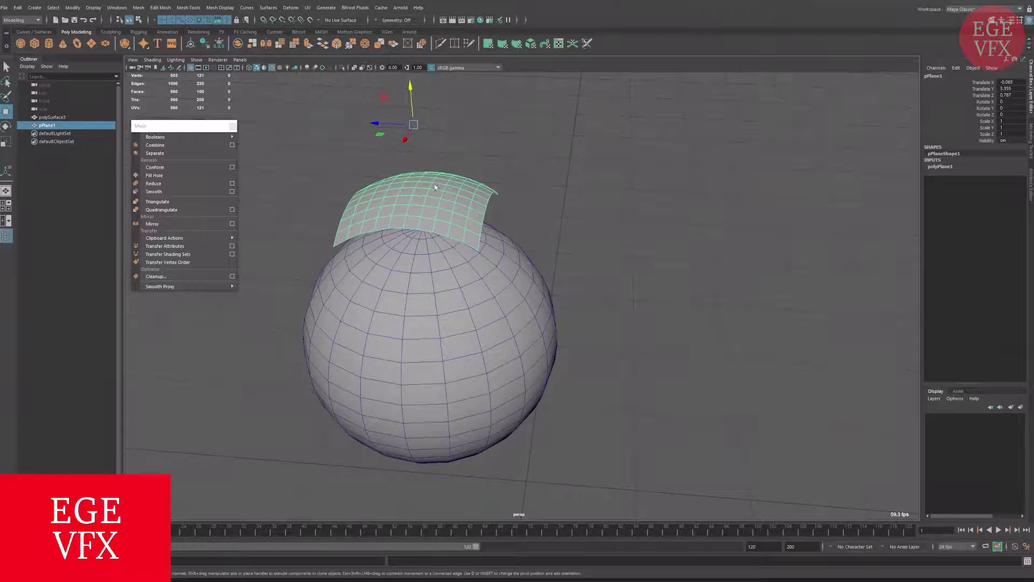
- Delete the conformed plane and bring the sphere into close view
key(Delete)
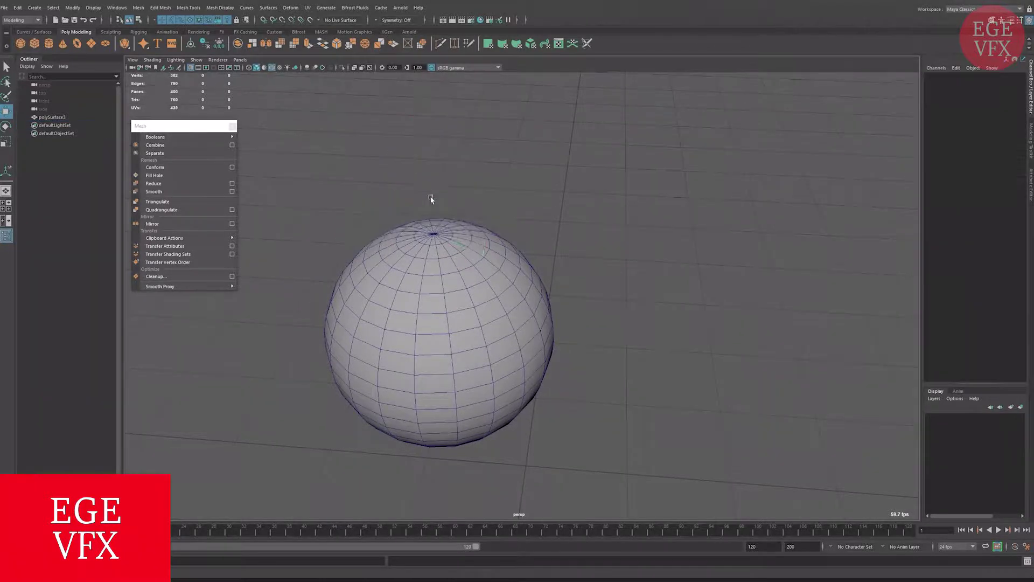
alt+right_drag(430, 201, 504, 317)
mouse_move(503, 317)
alt+mouse_down()
mouse_move(572, 183)
mouse_move(545, 229)
alt+mouse_up()
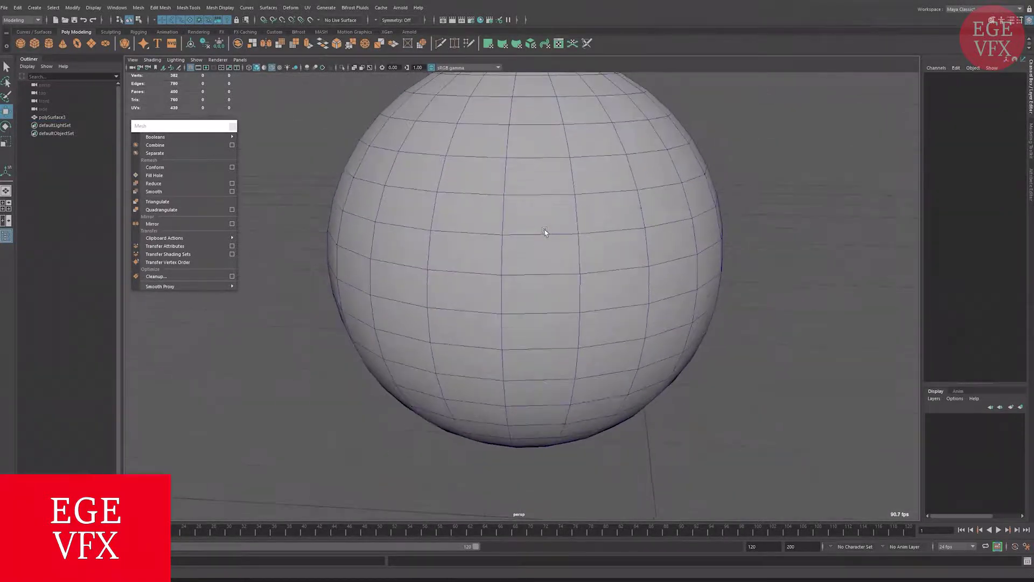
- Delete three faces from the sphere to open three holes
right_drag(488, 251, 489, 280)
click(471, 175)
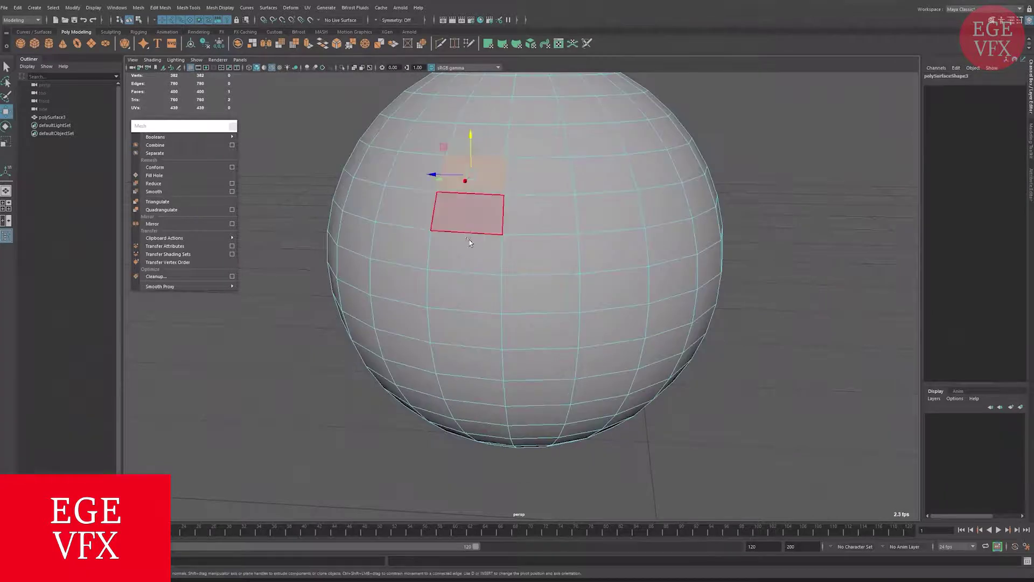
key(Delete)
click(614, 290)
key(Delete)
click(638, 135)
key(Delete)
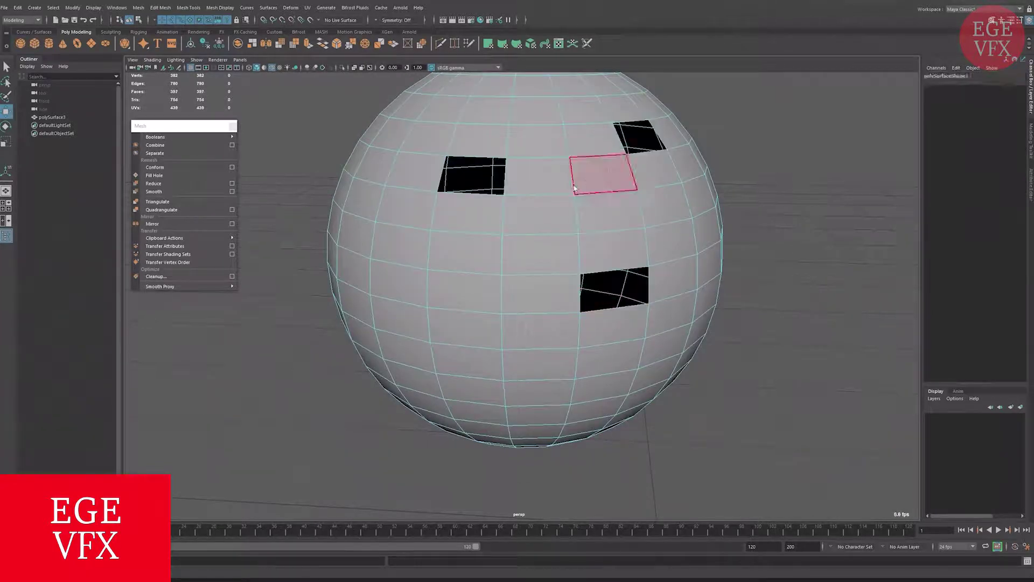
key(F8)
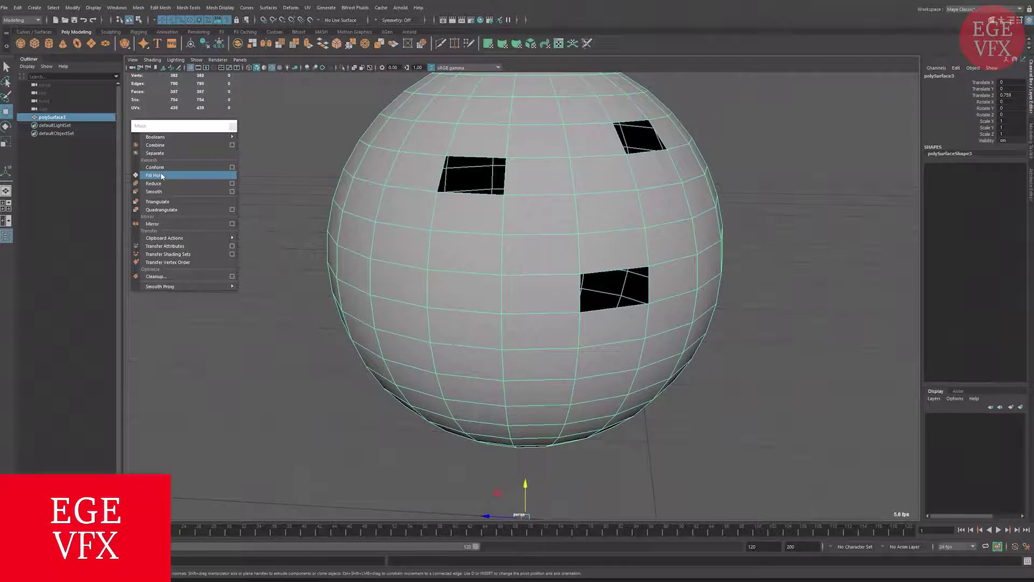
- Fill all holes, undo, then fill only the centre hole with Fill Hole
click(162, 177)
alt+drag(513, 197, 448, 230)
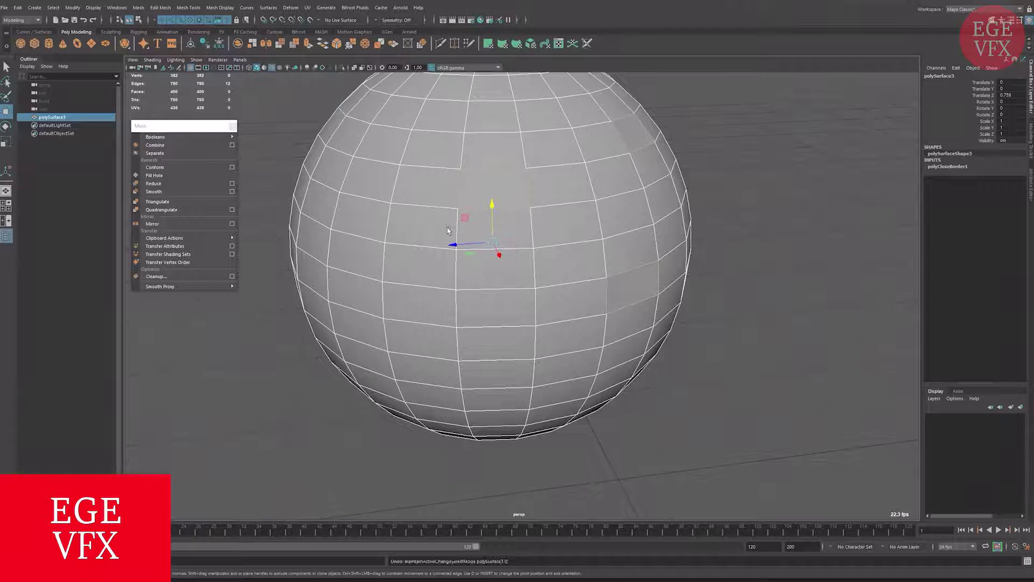
key(ctrl+z)
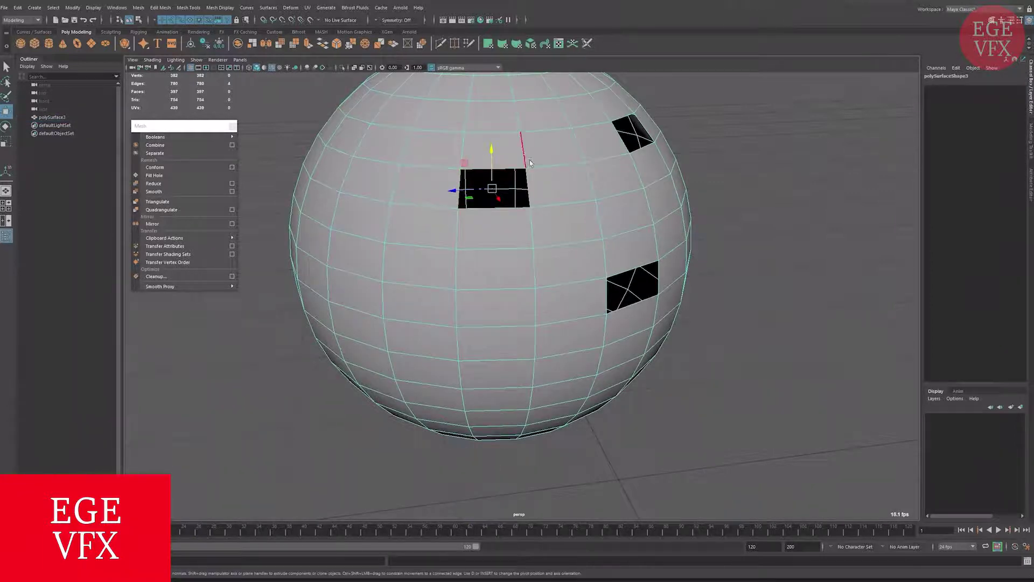
click(205, 176)
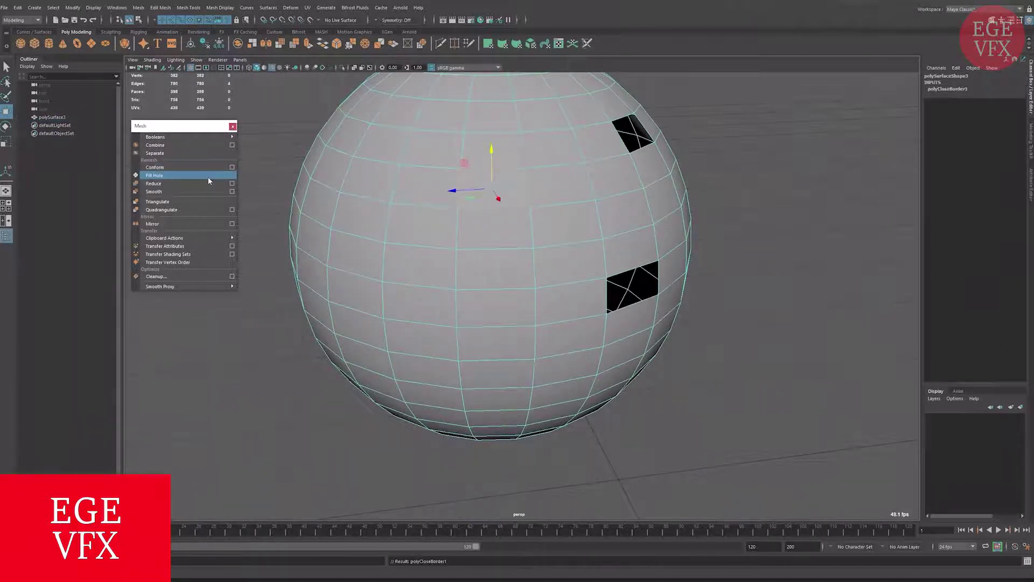
mouse_move(377, 232)
alt+mouse_down()
mouse_move(427, 248)
mouse_move(555, 210)
alt+mouse_up()
key(F8)
scroll(555, 210, down, 3)
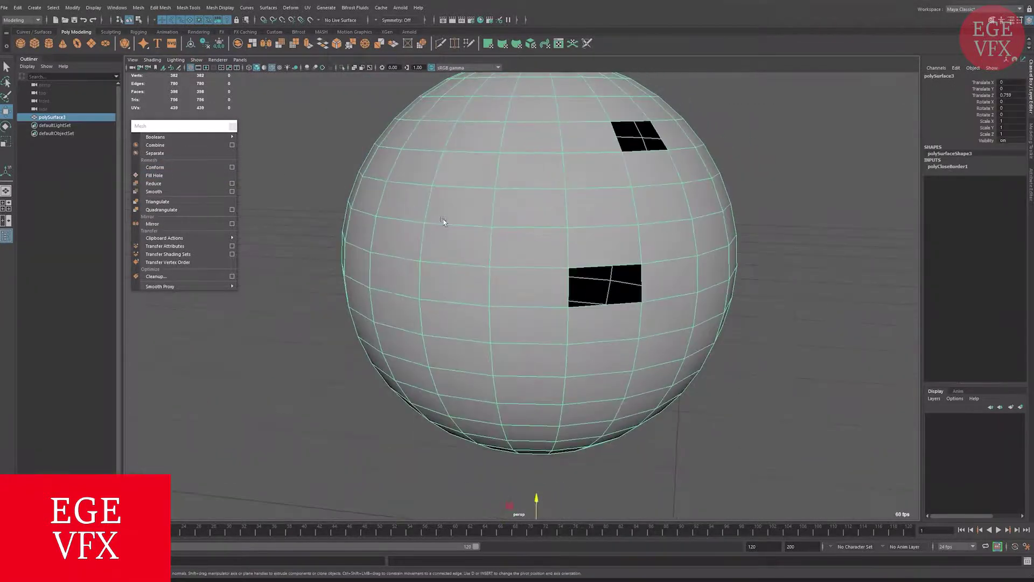
alt+drag(377, 215, 482, 227)
scroll(363, 195, down, 2)
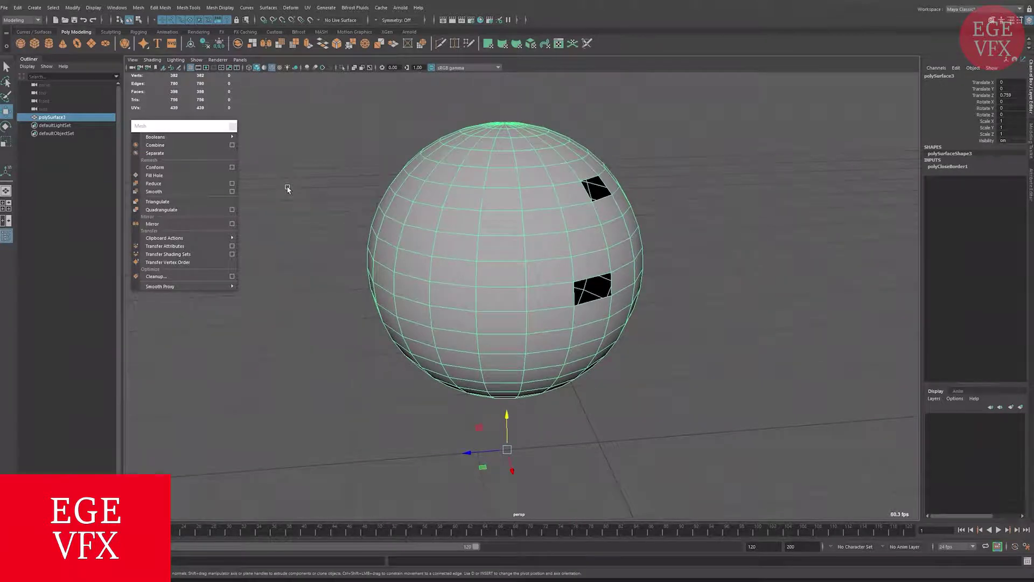
- Reduce the sphere, then reapply with Mesh borders at 0.3682 and higher Crease edges
click(231, 183)
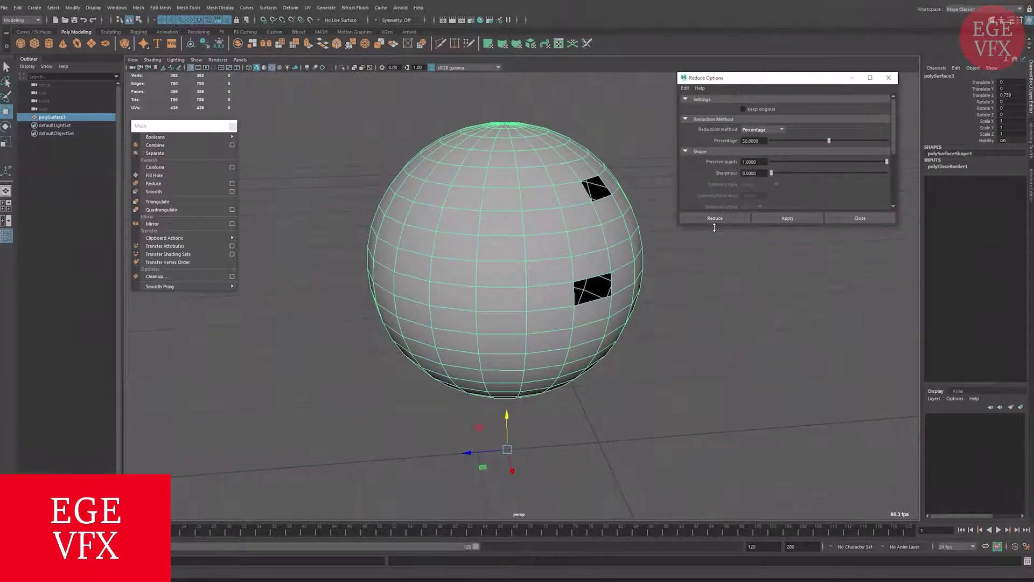
drag(715, 228, 709, 375)
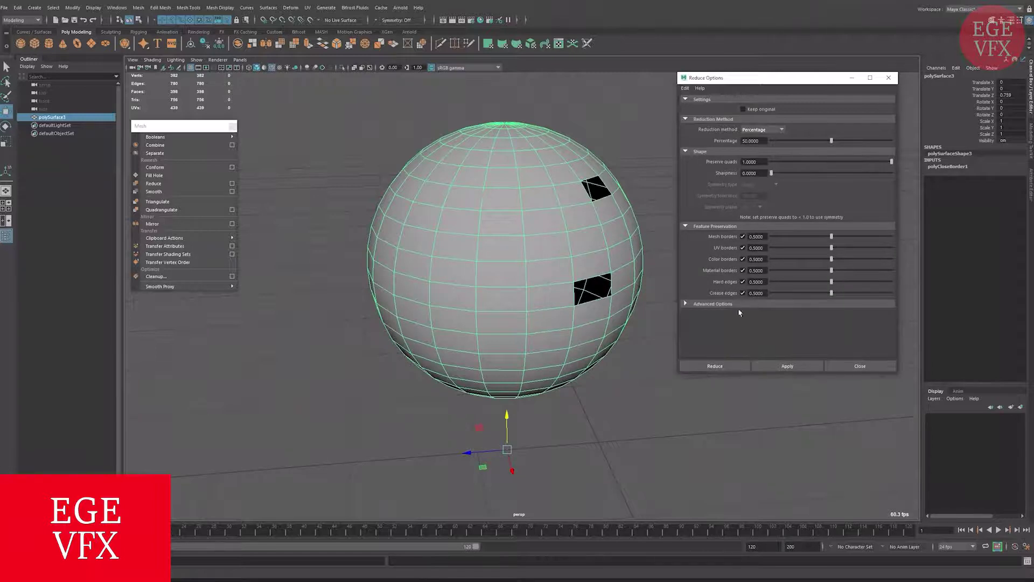
click(184, 183)
mouse_move(467, 223)
alt+mouse_down()
mouse_move(487, 227)
mouse_move(470, 225)
alt+mouse_up()
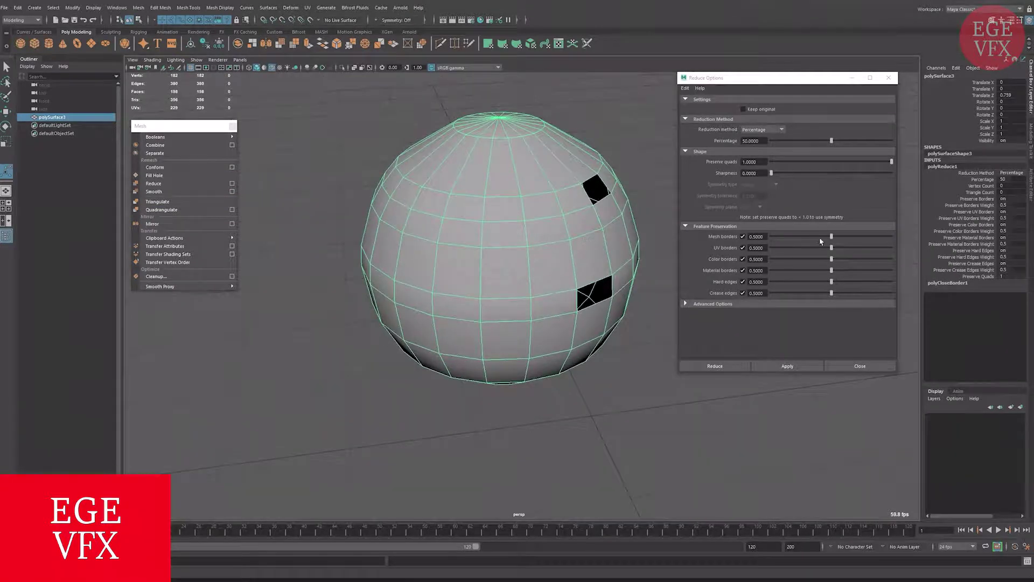
drag(831, 241, 815, 240)
drag(830, 296, 847, 260)
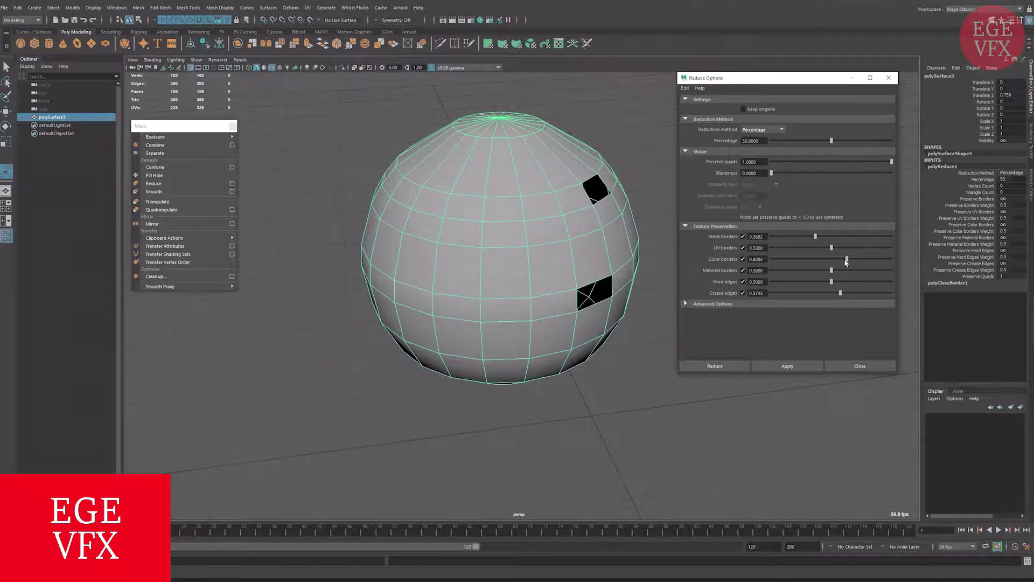
click(788, 365)
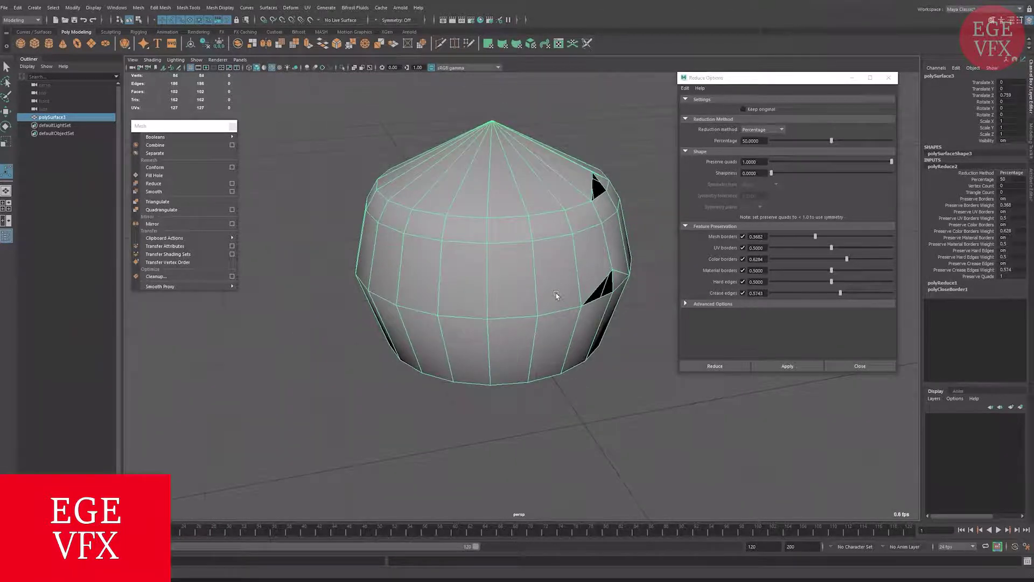
- Undo the reduction and face deletions to restore the intact sphere
key(ctrl+z)
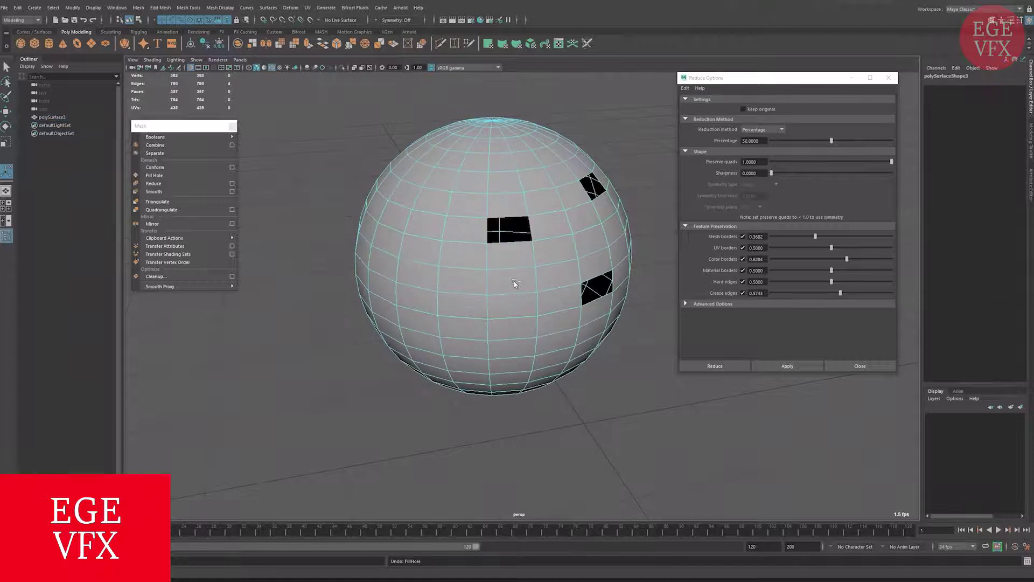
key(ctrl+z)
key(ctrl+z)
key(ctrl+z)
key(F8)
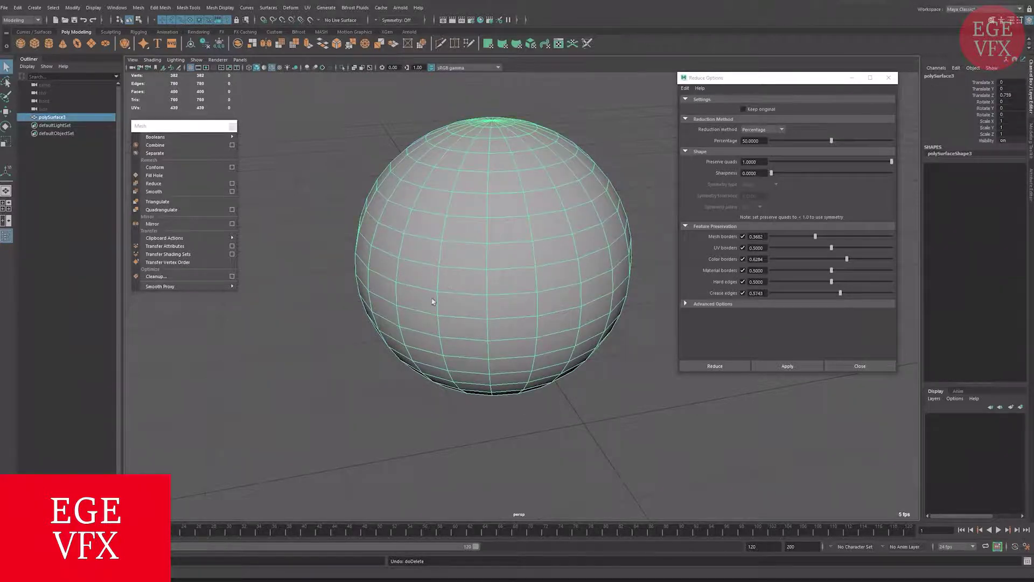
alt+right_drag(388, 386, 605, 258)
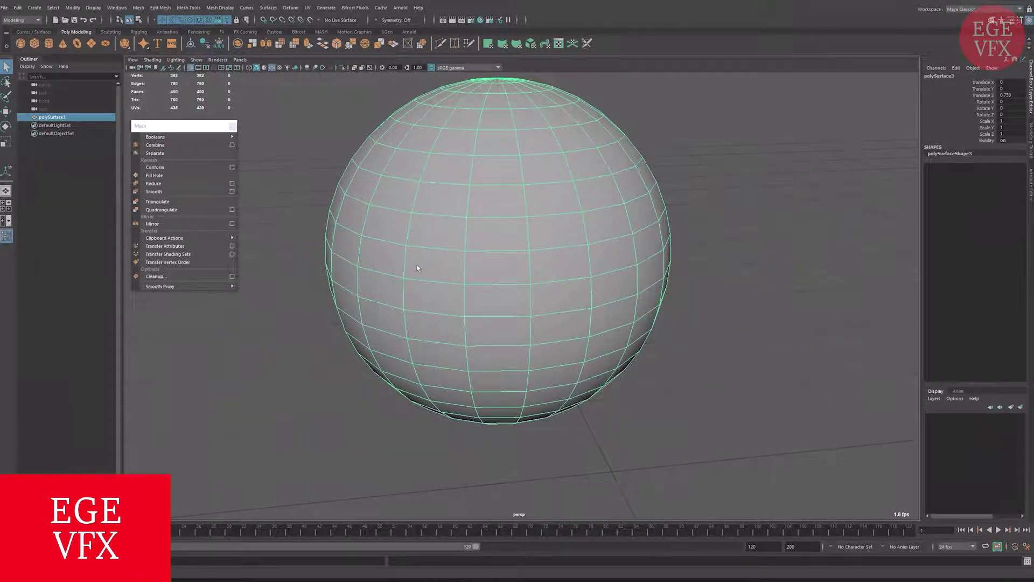
- Smooth the sphere from the Smooth Options window
click(232, 191)
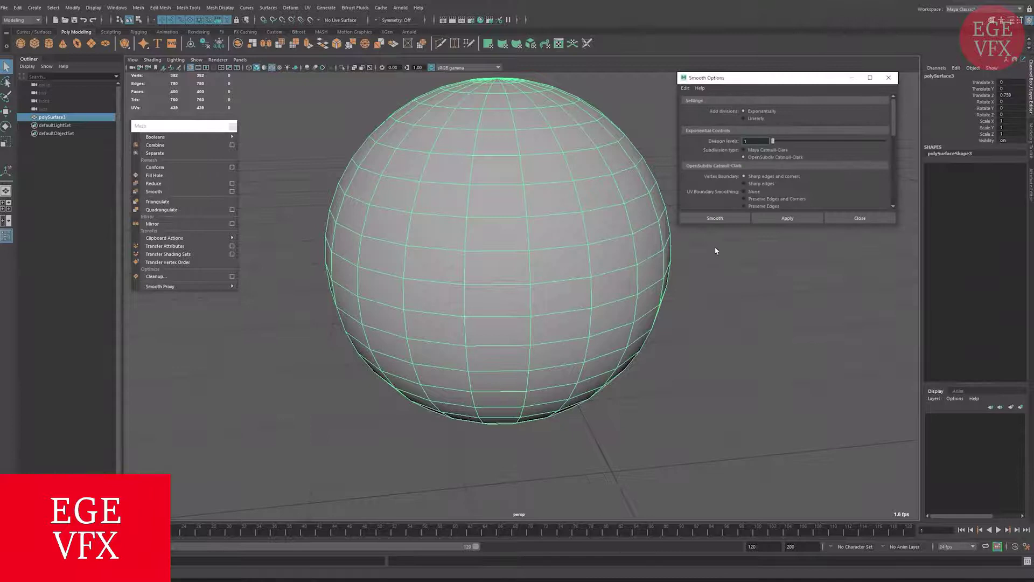
drag(709, 227, 710, 309)
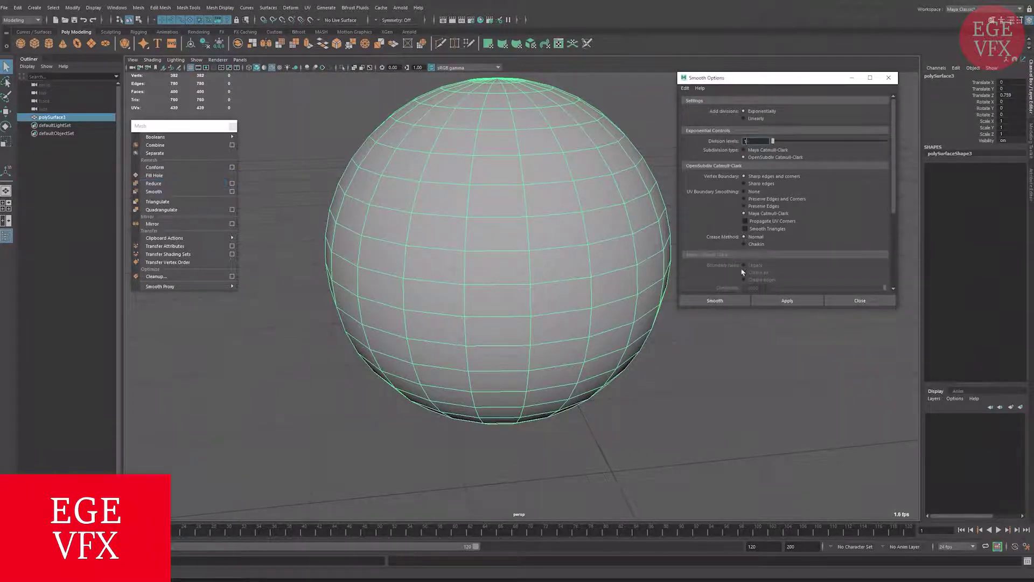
click(775, 300)
scroll(503, 266, down, 2)
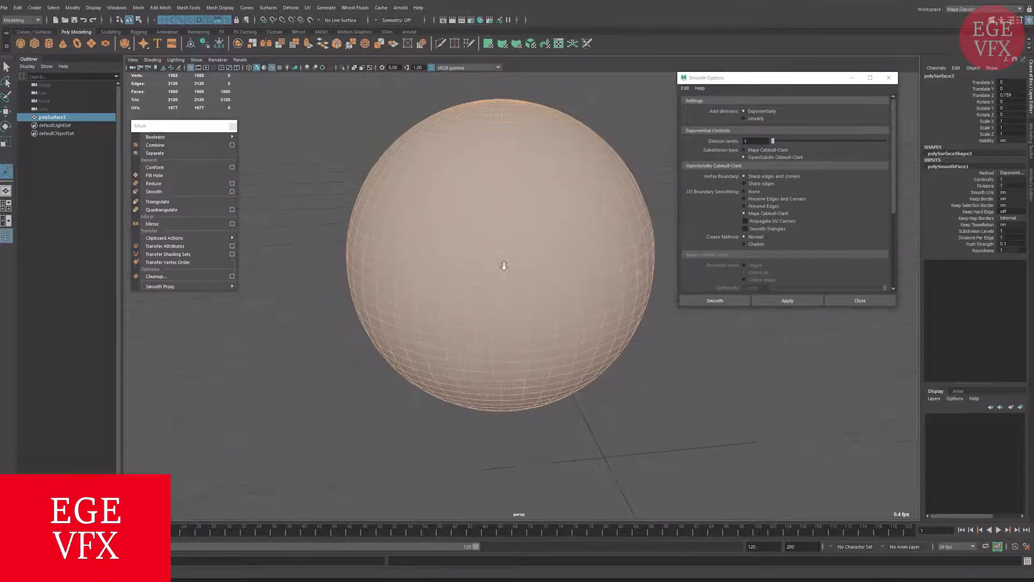
scroll(503, 272, down, 3)
scroll(488, 272, down, 2)
- Delete the smoothed sphere and create a new polygon cube
key(q)
click(488, 270)
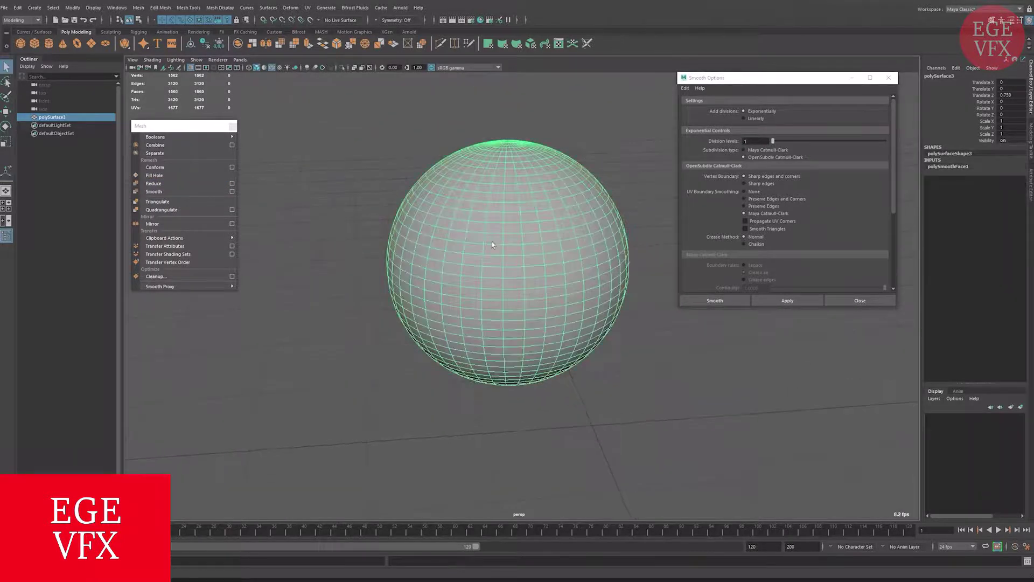
key(Delete)
click(35, 45)
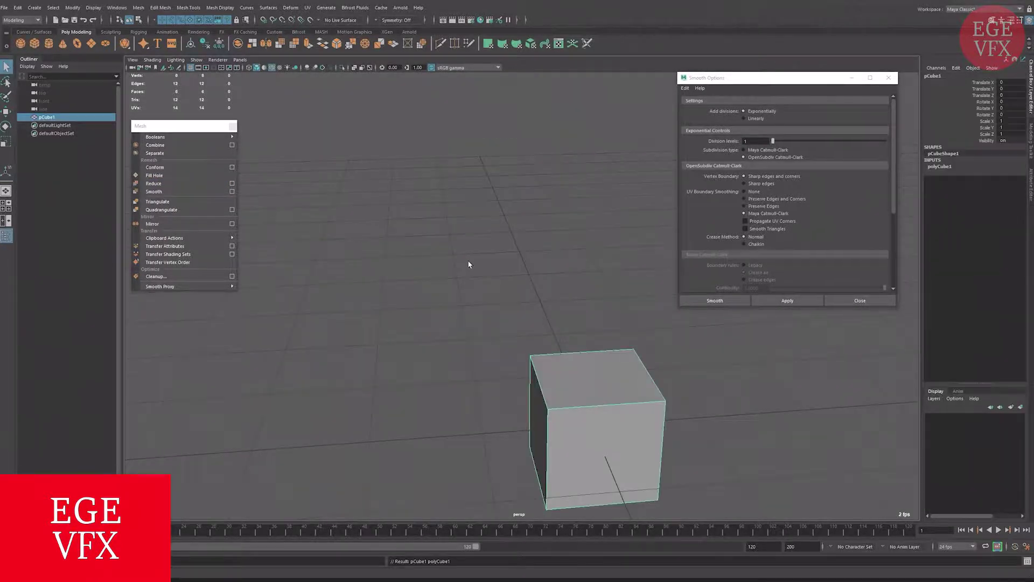
key(f)
scroll(476, 266, up, 2)
scroll(475, 266, up, 1)
- Duplicate the cube with Ctrl+D and move the copy to its left
key(ctrl+d)
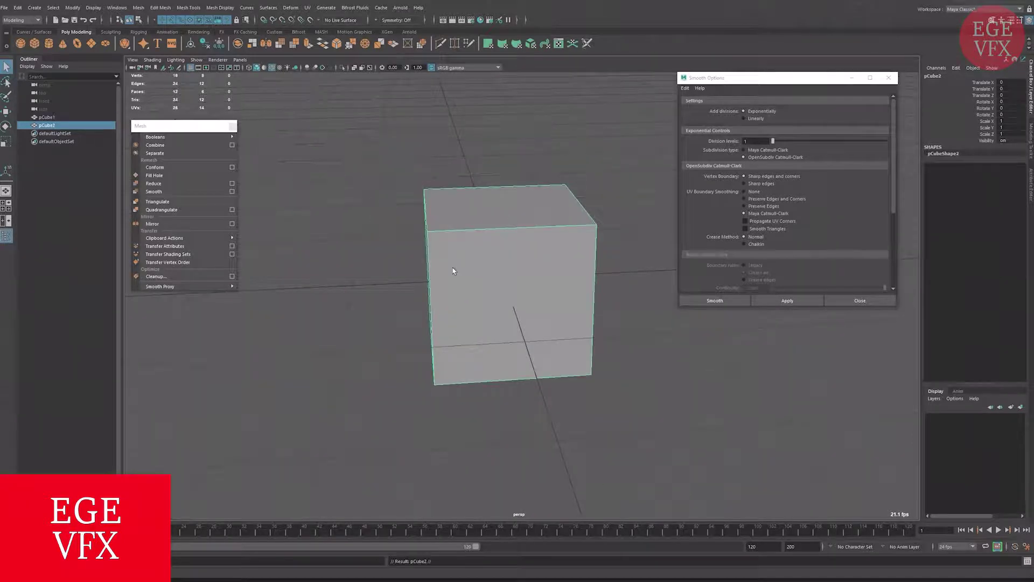
key(w)
drag(469, 282, 208, 282)
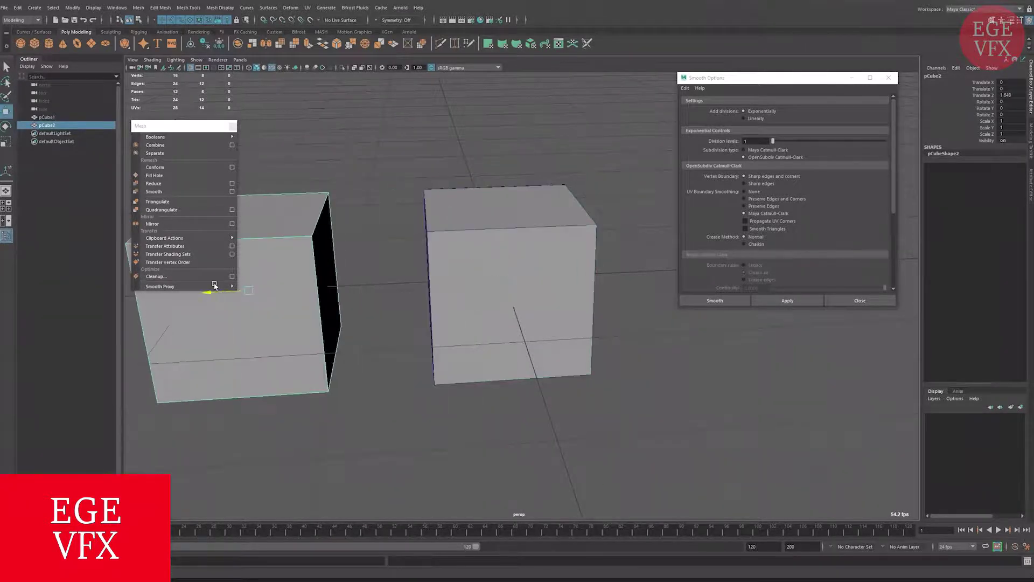
scroll(434, 274, down, 3)
alt+drag(434, 274, 427, 232)
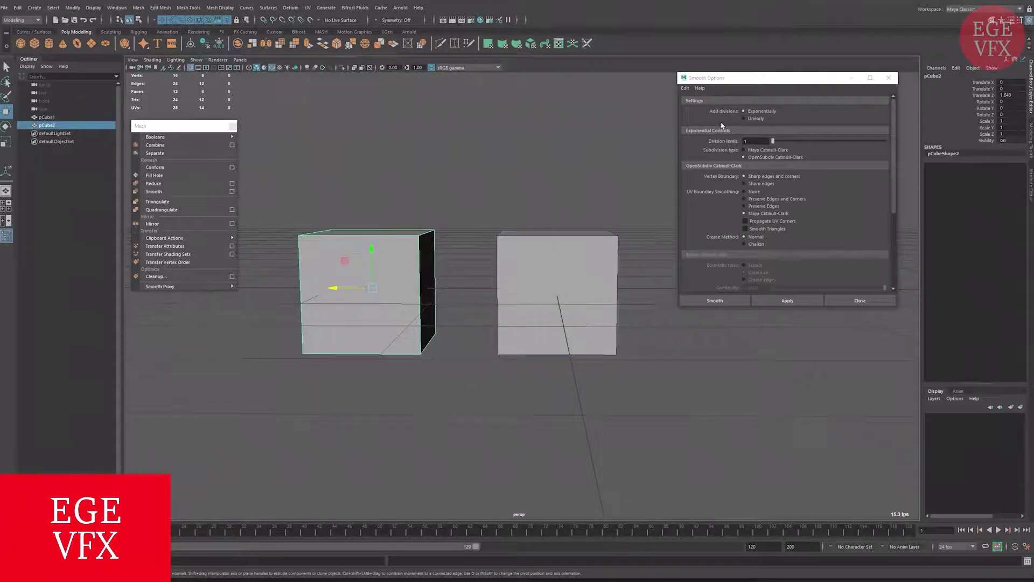
- Smooth the left cube three times with exponential divisions
click(786, 300)
alt+drag(646, 324, 674, 243)
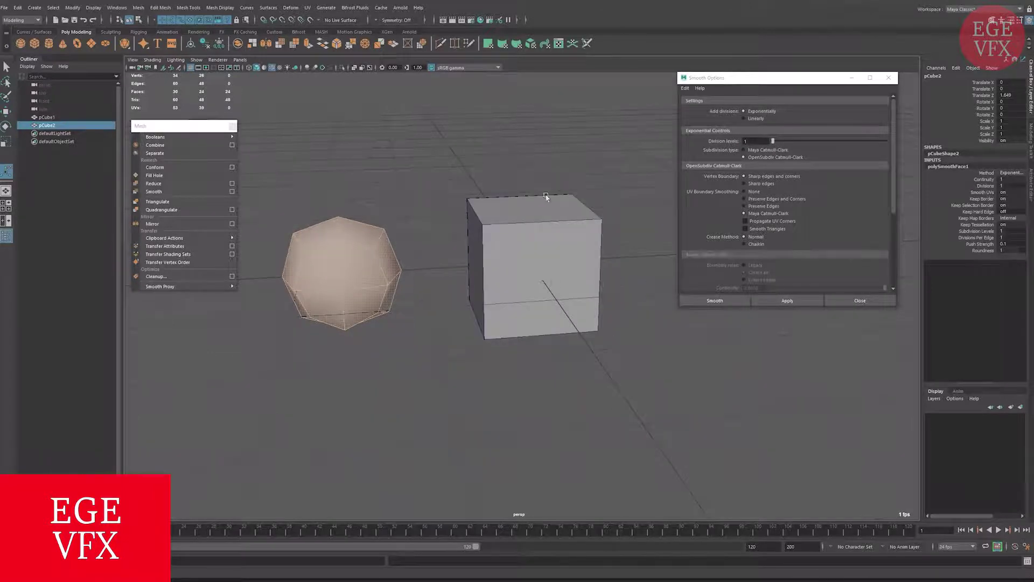
click(784, 300)
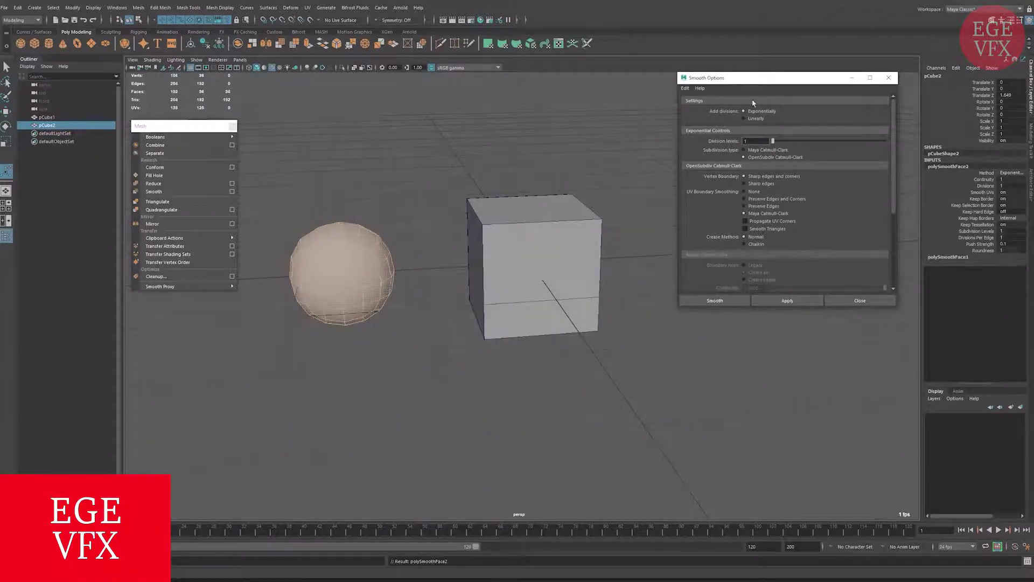
mouse_move(808, 80)
mouse_down()
mouse_move(655, 238)
mouse_move(721, 134)
mouse_up()
click(700, 354)
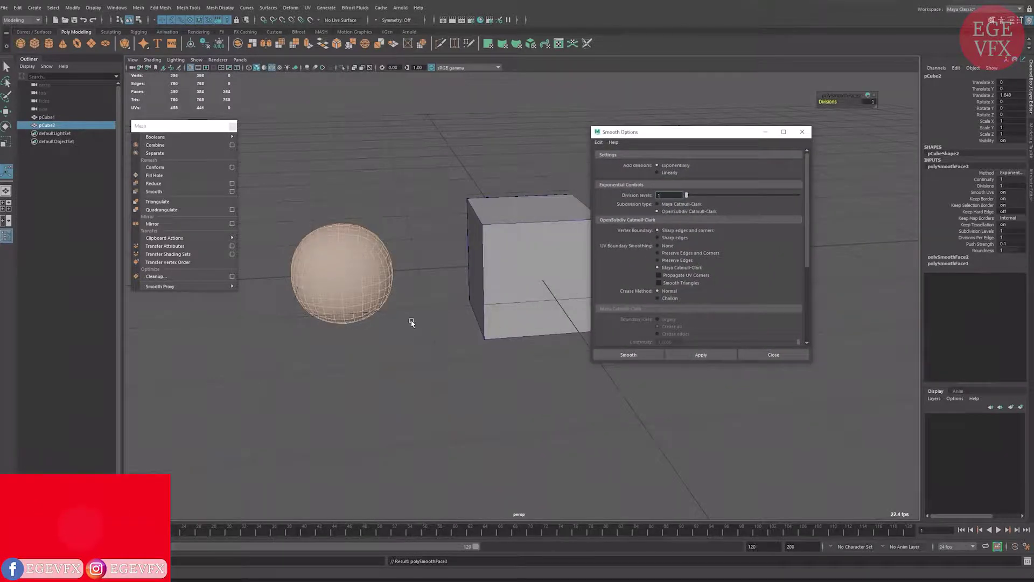
scroll(450, 295, up, 3)
scroll(450, 296, up, 1)
- Smooth the other cube using linear divisions
click(504, 269)
click(666, 173)
click(701, 355)
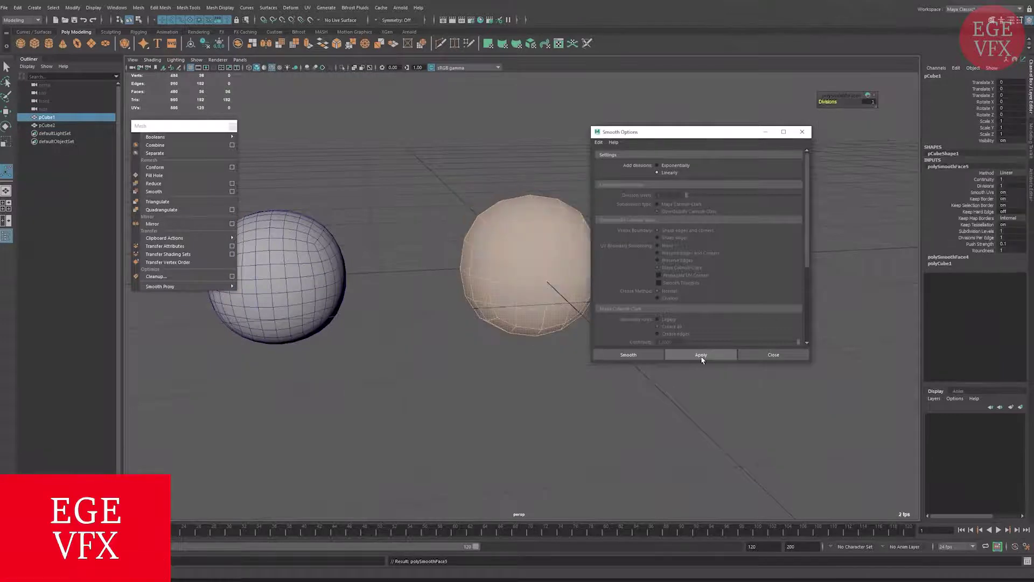
click(477, 384)
mouse_move(453, 377)
alt+mouse_down()
mouse_move(463, 328)
mouse_move(388, 303)
alt+mouse_up()
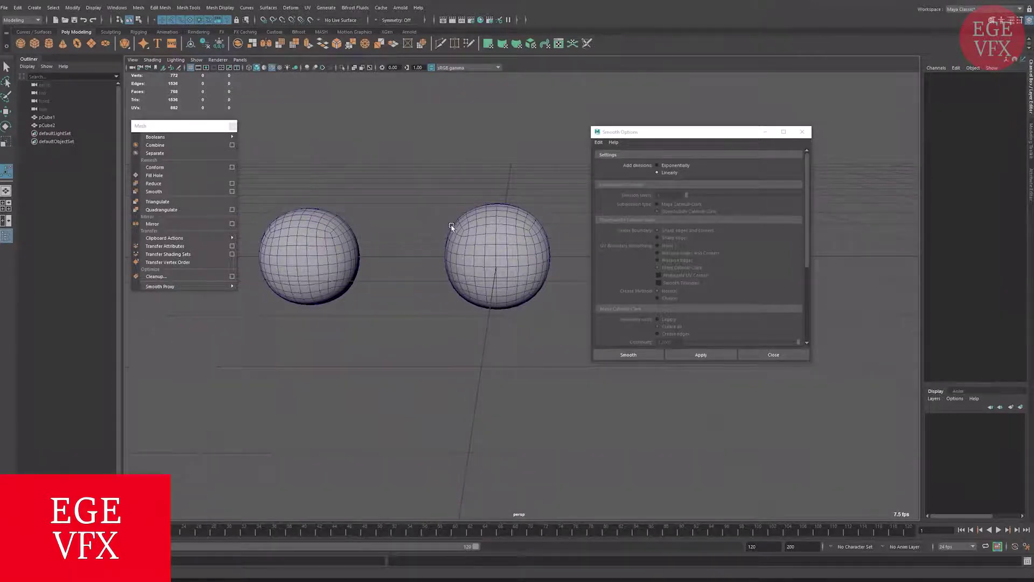
- Reset to exponential divisions, close Smooth Options, and undo the right object's smoothing
click(658, 165)
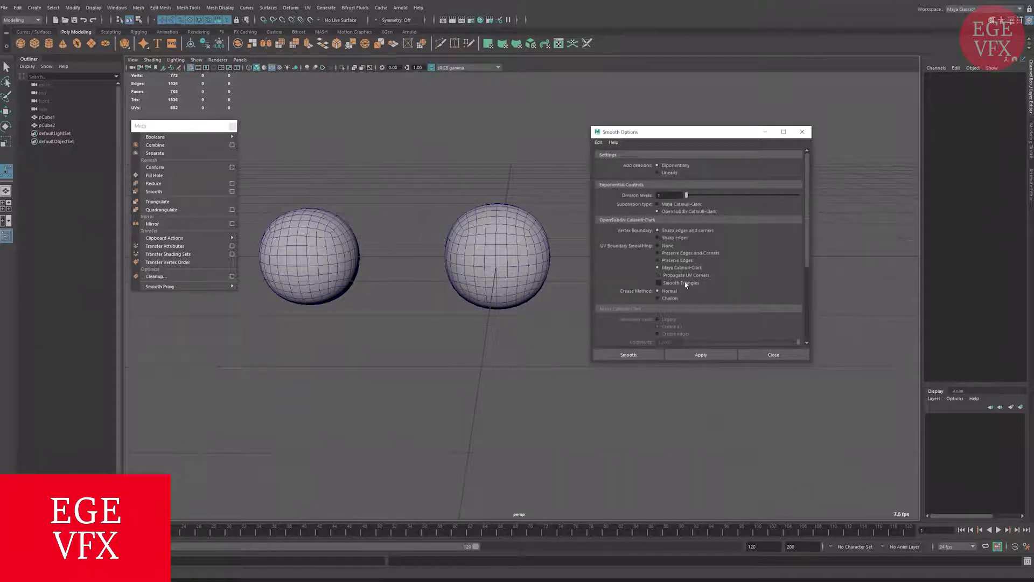
click(757, 355)
click(487, 295)
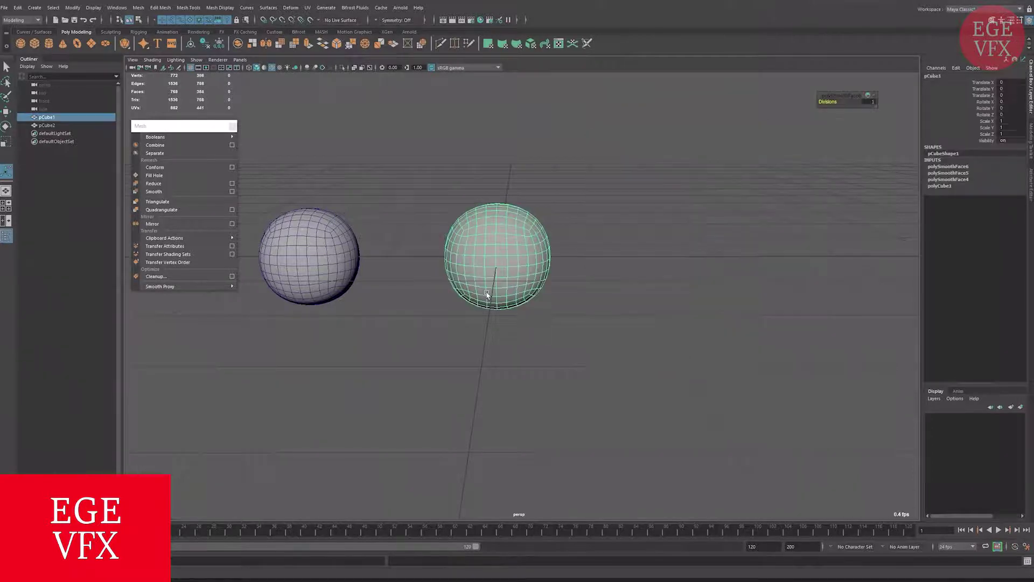
key(ctrl+z)
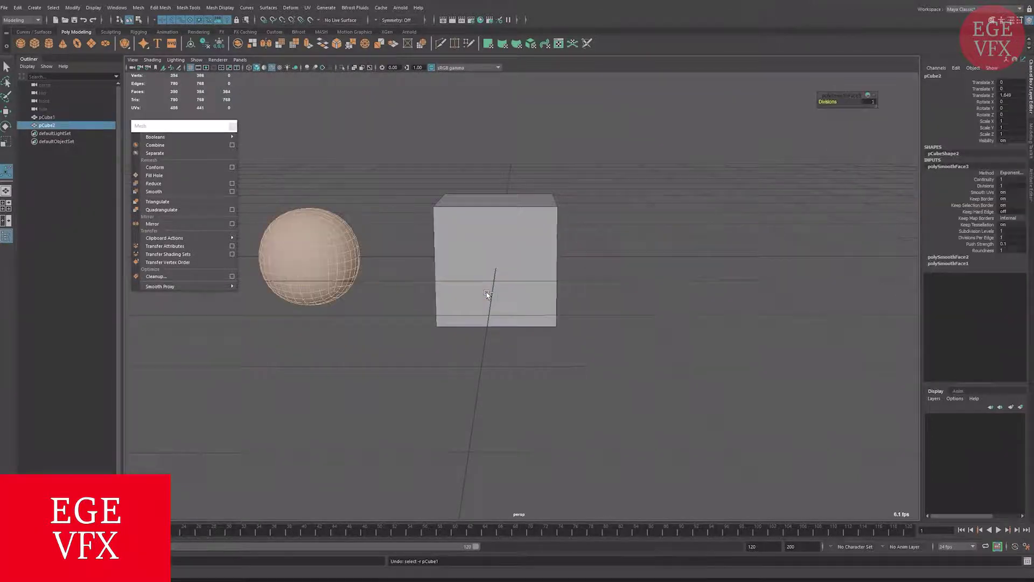
- Triangulate the right cube's faces
click(478, 269)
mouse_move(461, 203)
alt+mouse_down()
mouse_move(581, 247)
mouse_move(552, 268)
alt+mouse_up()
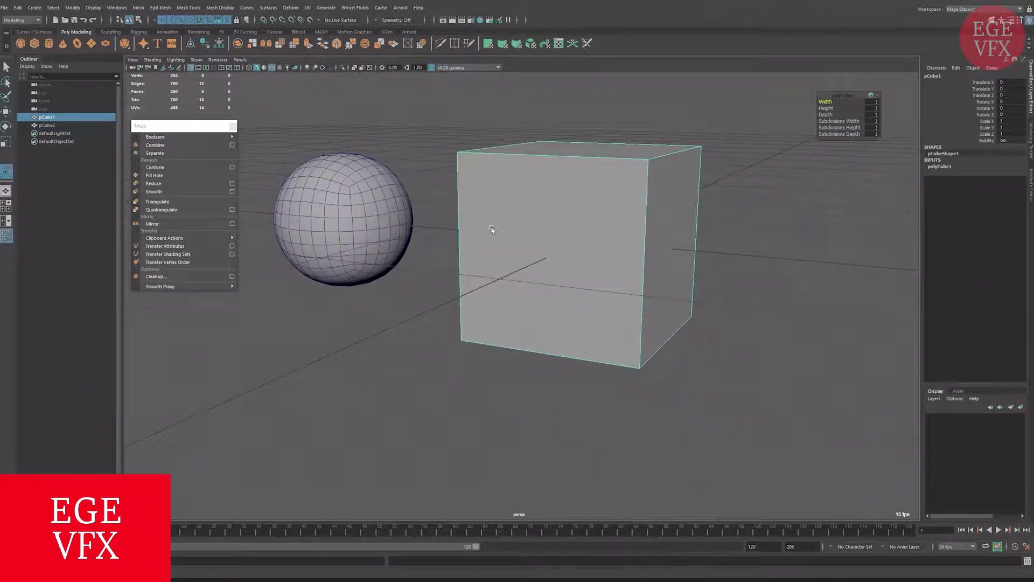
click(214, 199)
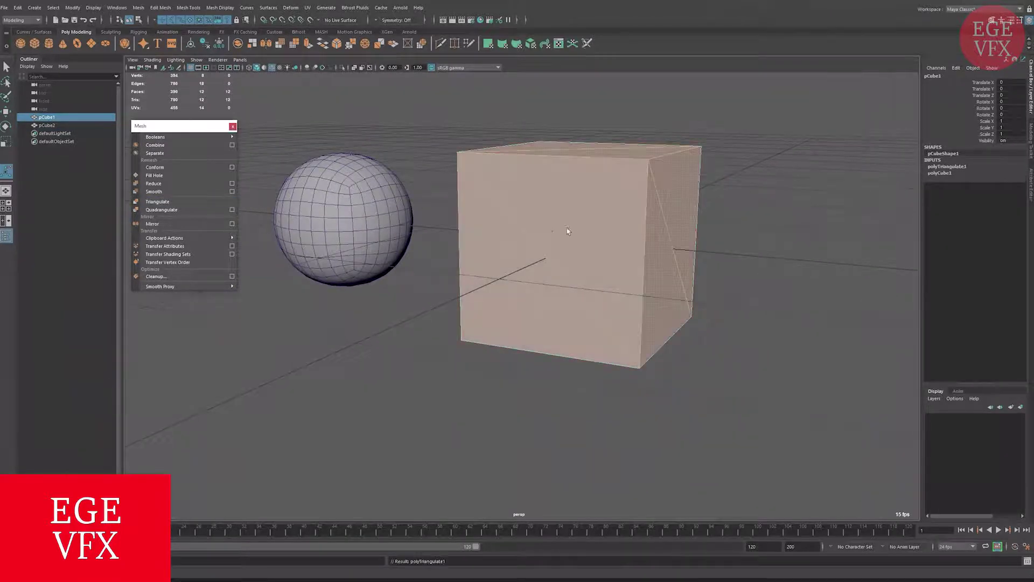
alt+drag(558, 216, 561, 195)
key(q)
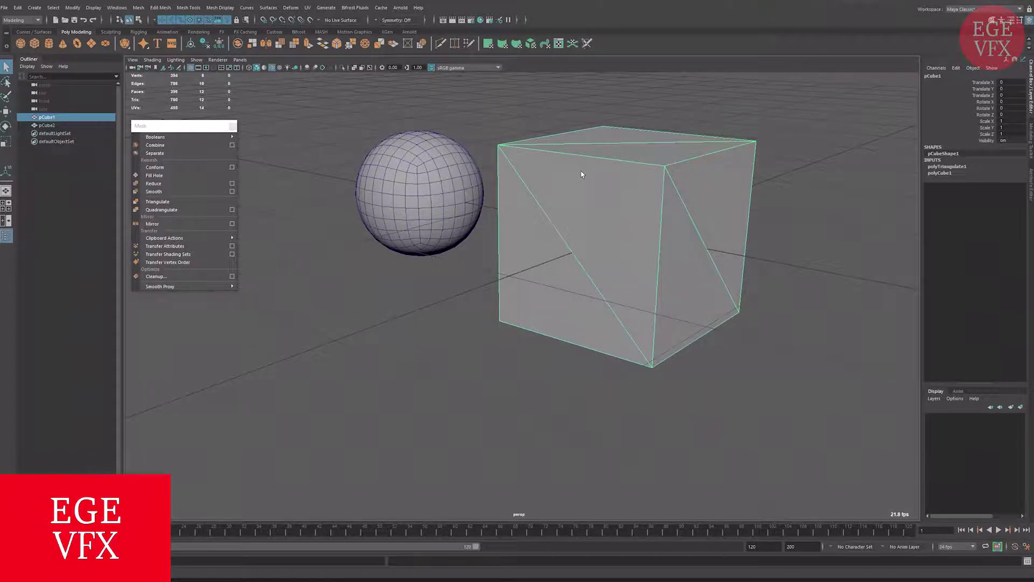
- Quadrangulate the cube back into four-sided faces, checking the Quadrangulate options
click(192, 210)
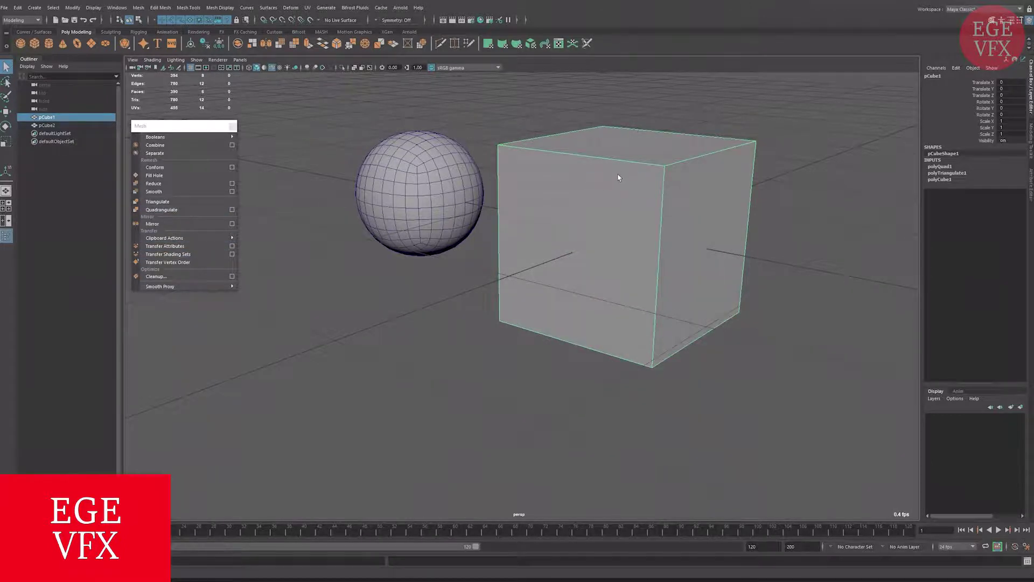
click(232, 209)
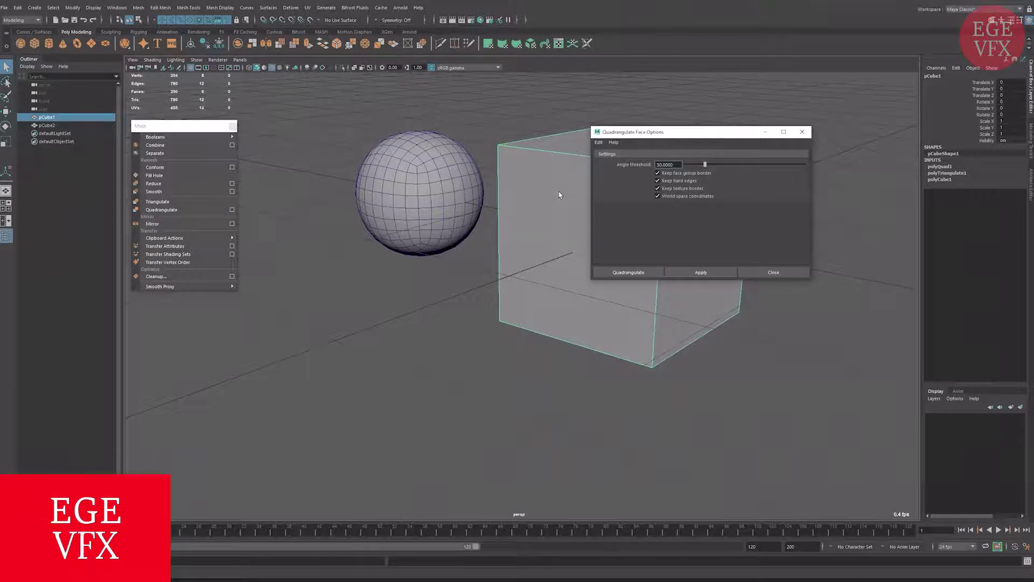
click(756, 272)
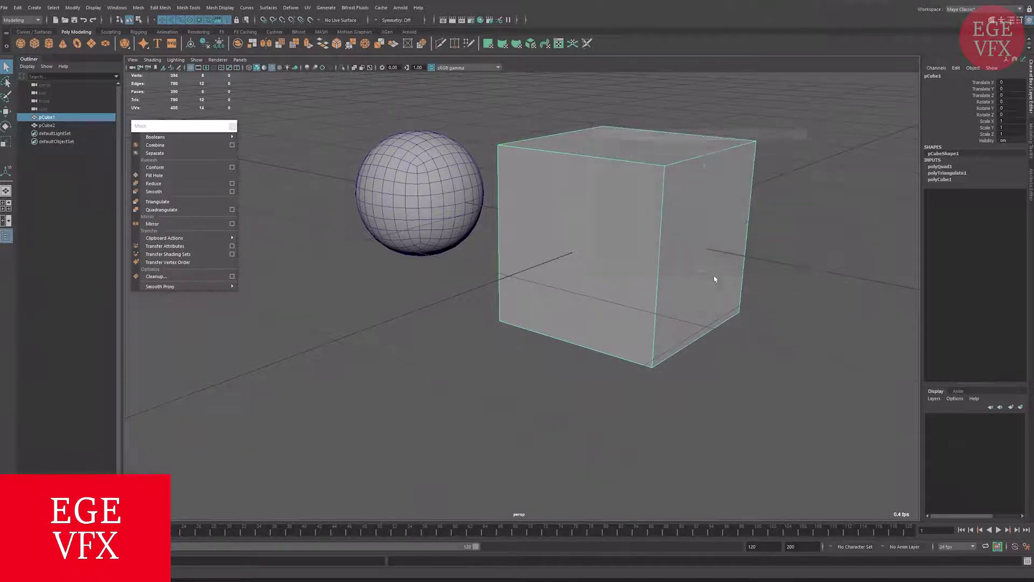
alt+middle_drag(460, 236, 554, 231)
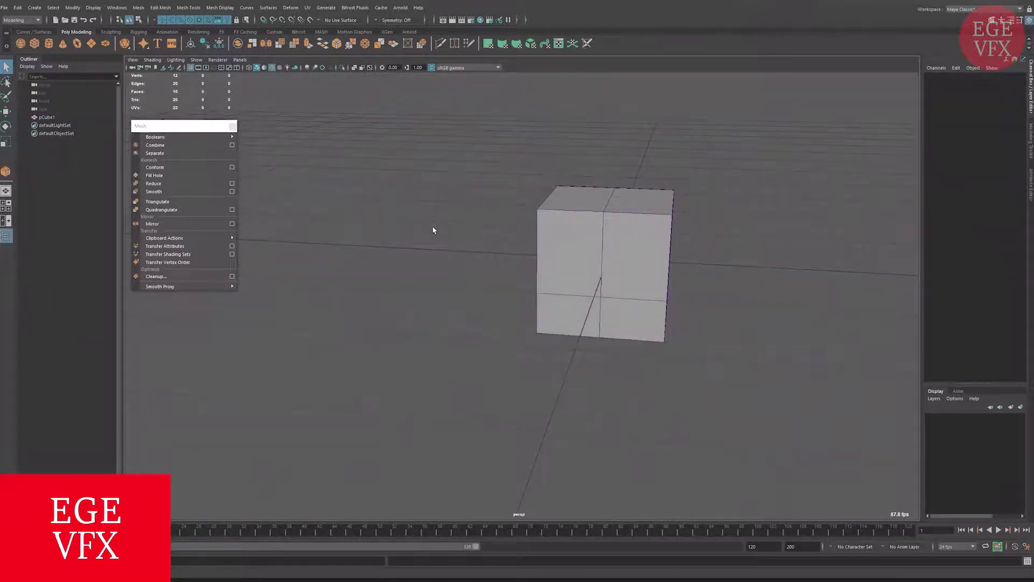
- Delete the cube's right-half faces and leftover edge, leaving a half cube
click(231, 223)
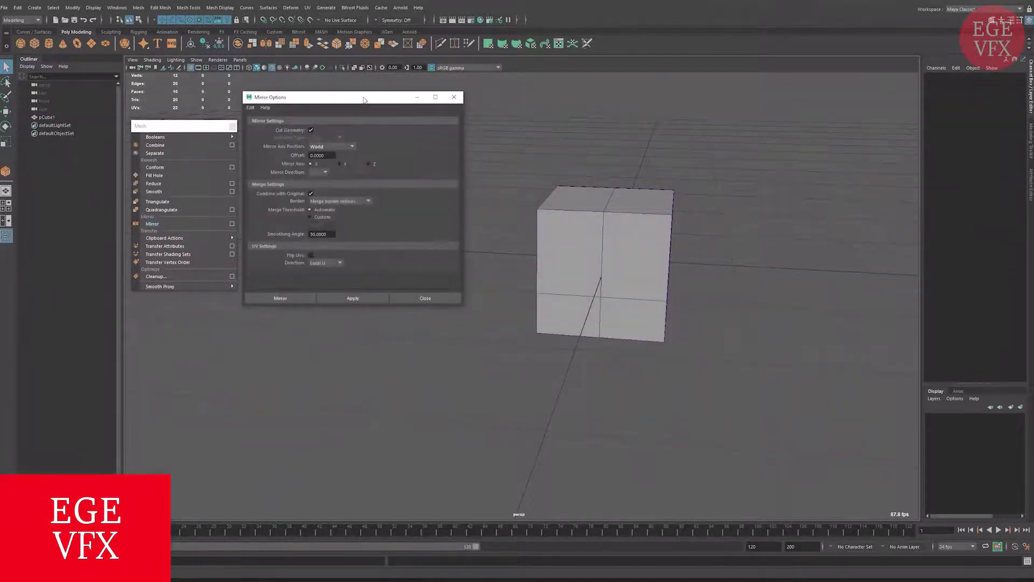
drag(362, 98, 354, 91)
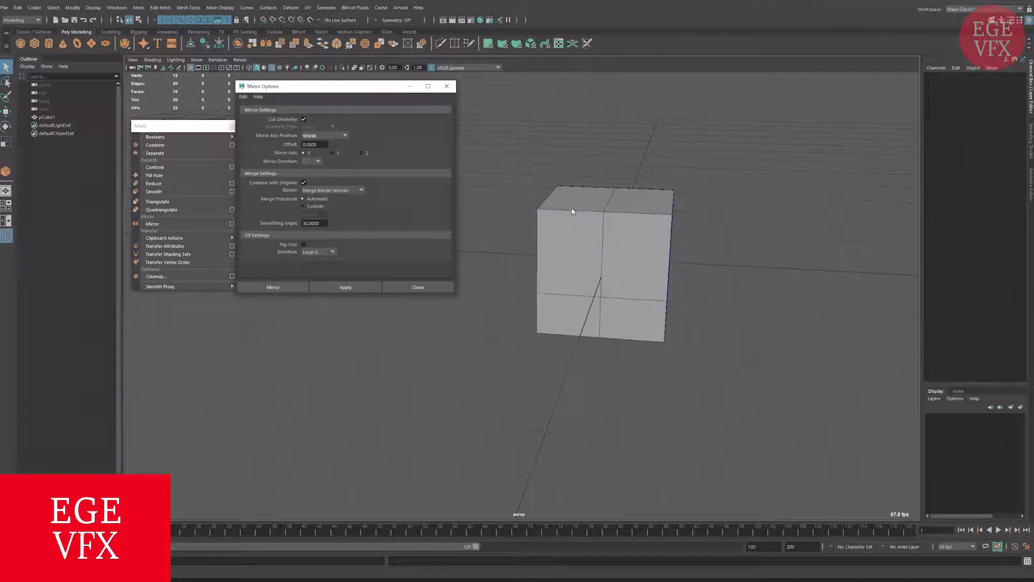
key(F11)
click(638, 201)
click(632, 225)
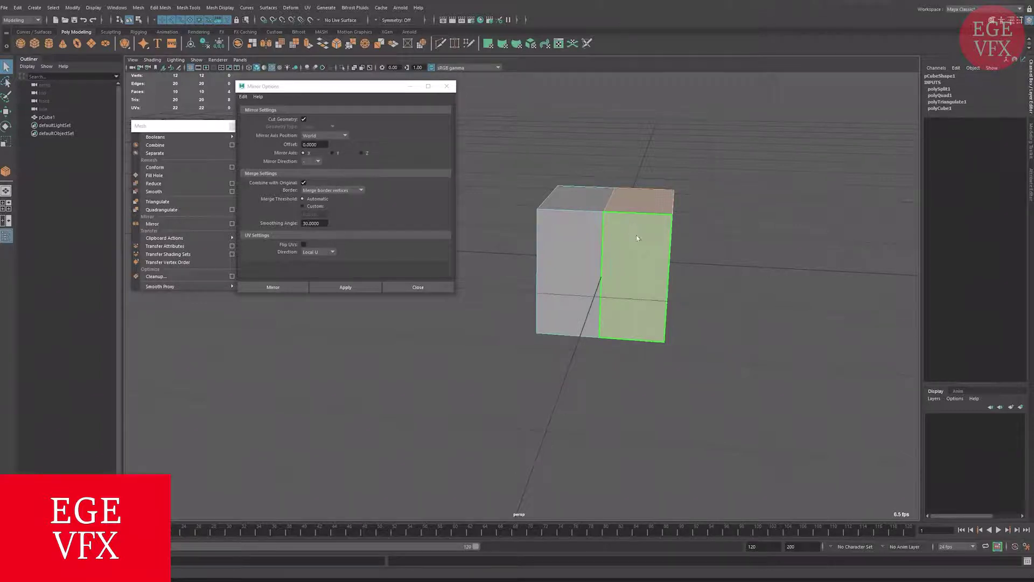
key(Delete)
click(670, 242)
key(Delete)
key(F8)
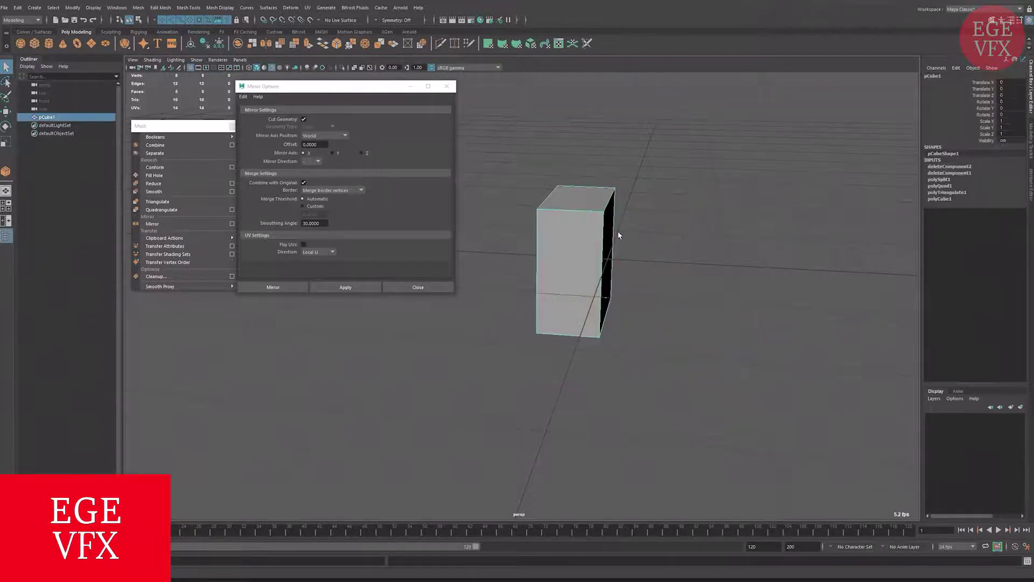
key(w)
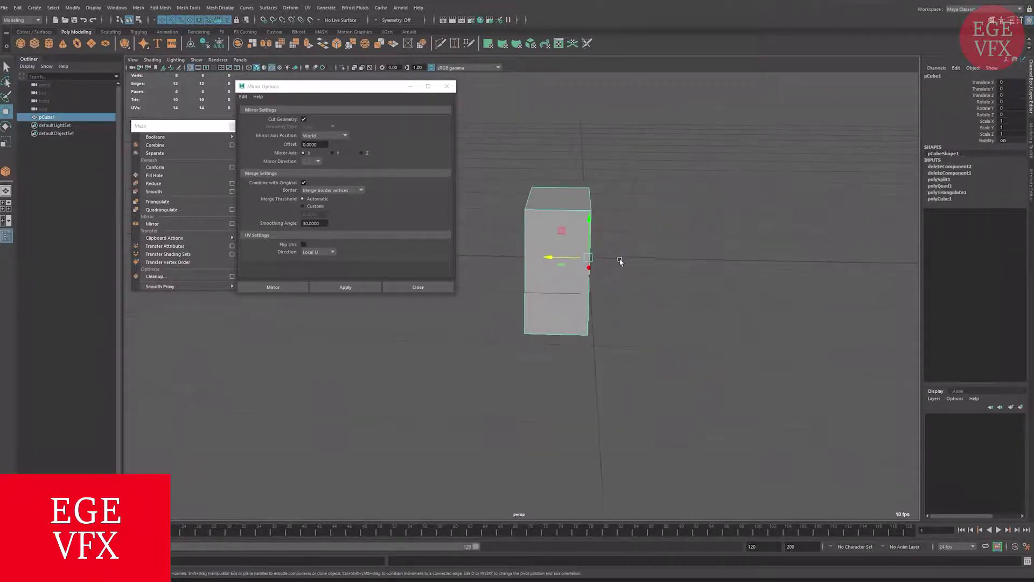
- View the half cube's open side and review the mirror axis position choices
mouse_move(614, 258)
alt+mouse_down()
mouse_move(613, 219)
mouse_move(641, 256)
mouse_move(562, 189)
mouse_move(612, 220)
alt+mouse_up()
scroll(612, 220, down, 3)
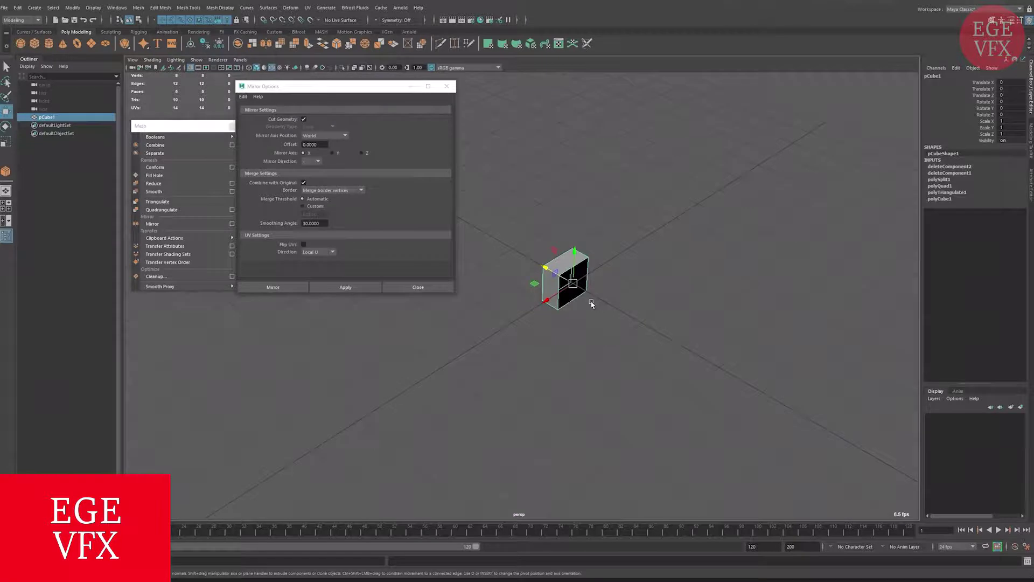
mouse_move(556, 299)
alt+mouse_down()
mouse_move(612, 267)
mouse_move(681, 274)
alt+mouse_up()
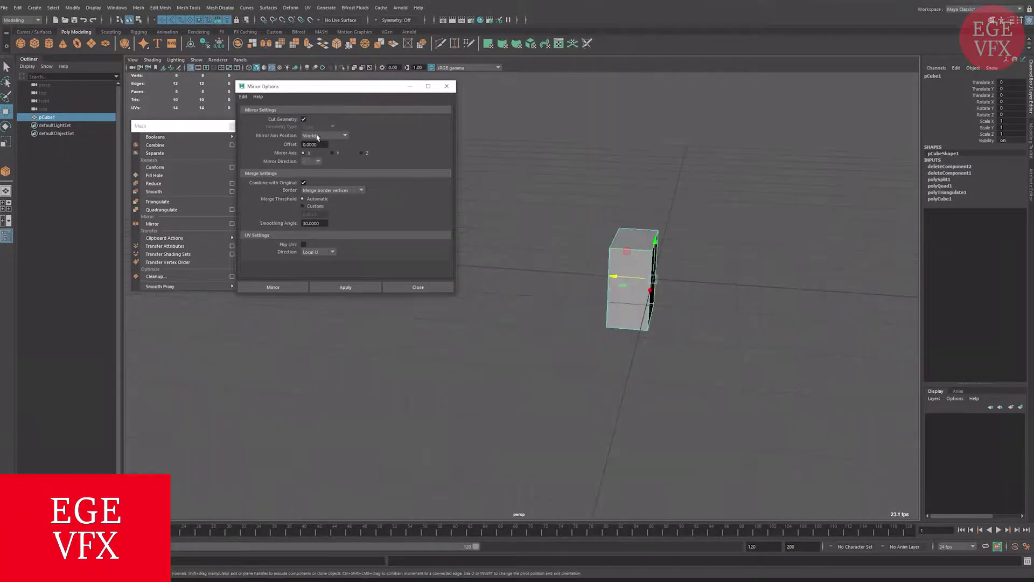
click(317, 135)
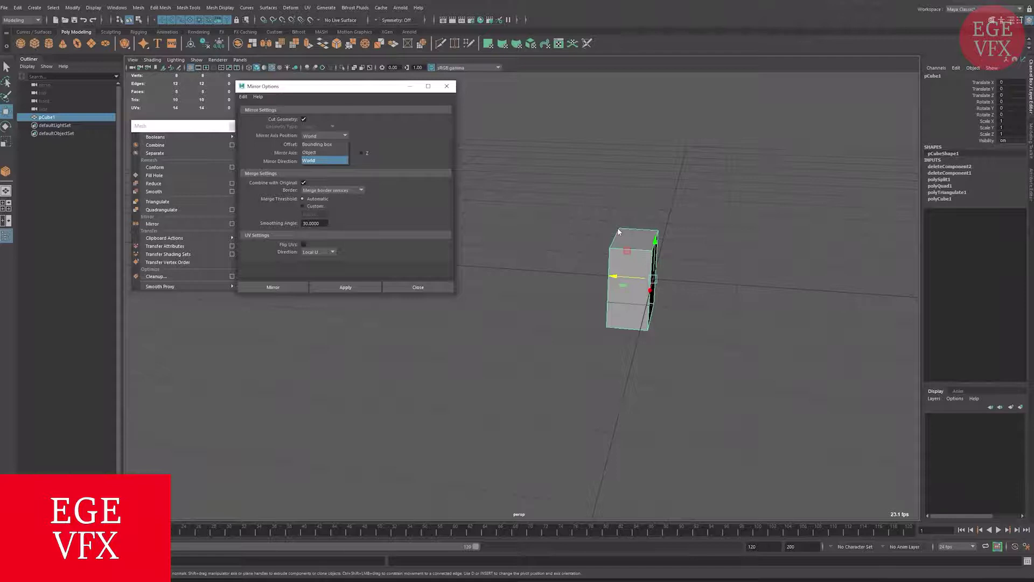
- Create, move and delete a temporary polygon sphere, then reselect the half cube
click(20, 43)
drag(625, 278, 725, 276)
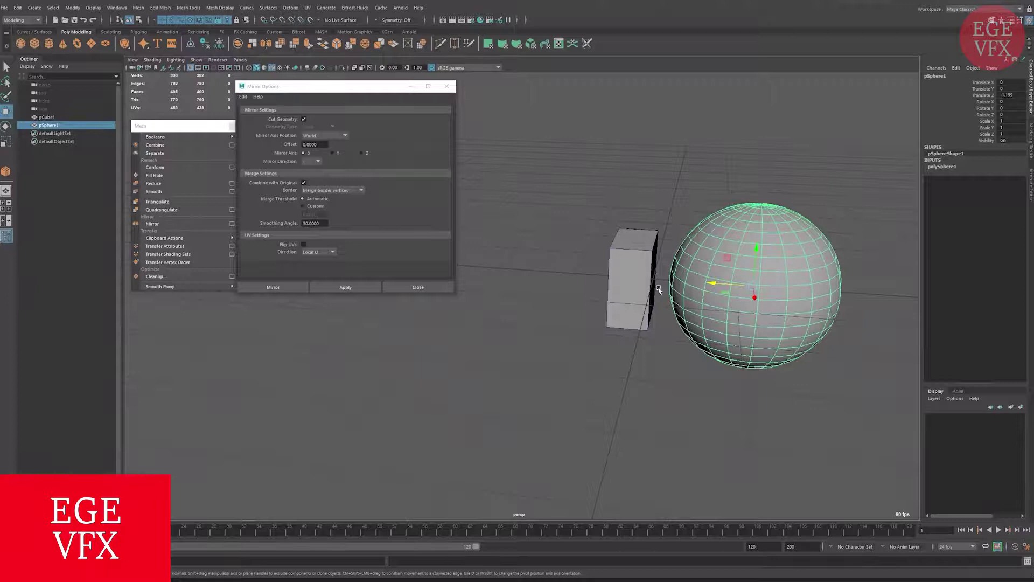
key(Delete)
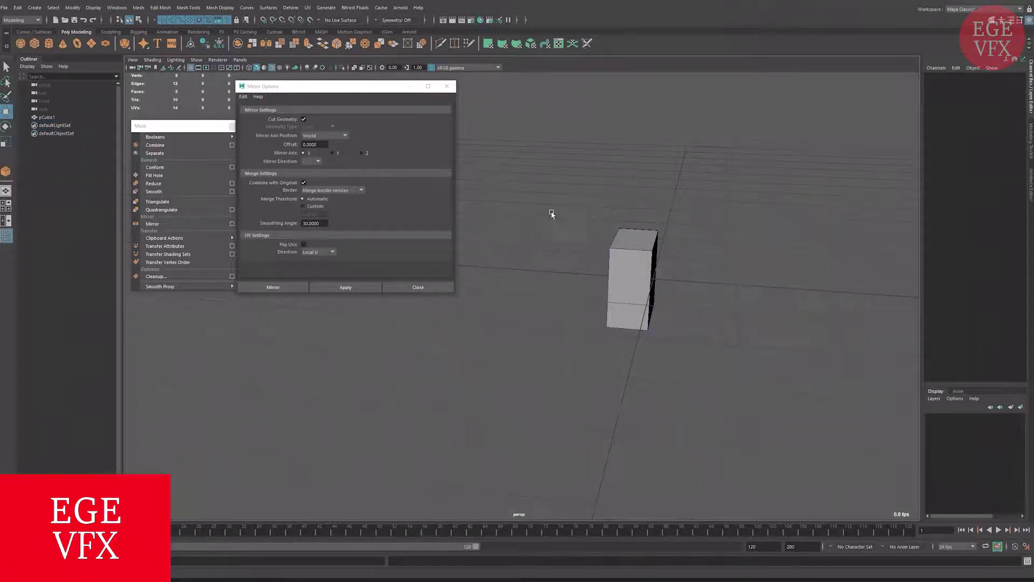
alt+middle_drag(602, 239, 542, 220)
click(582, 257)
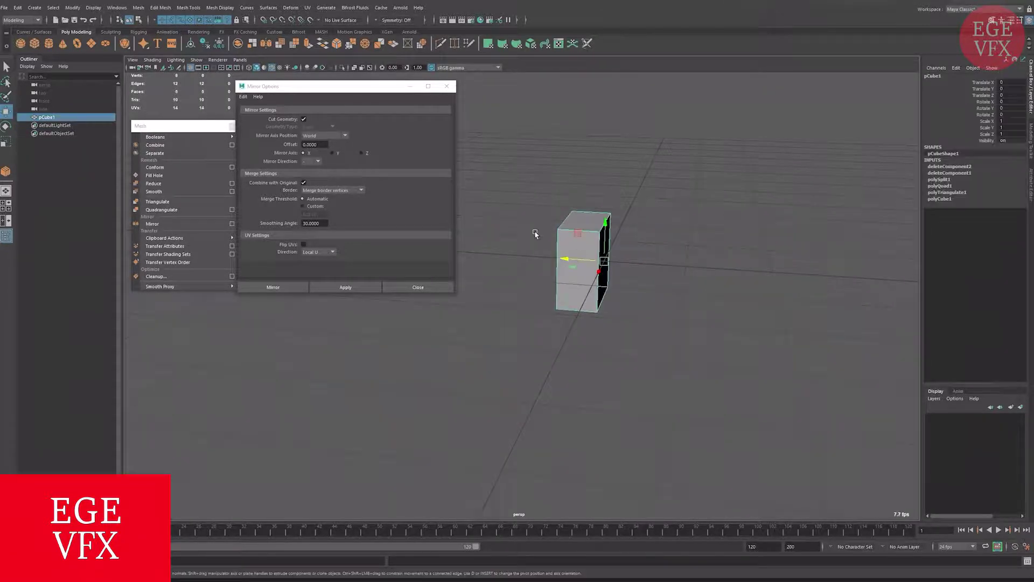
alt+drag(532, 334, 536, 315)
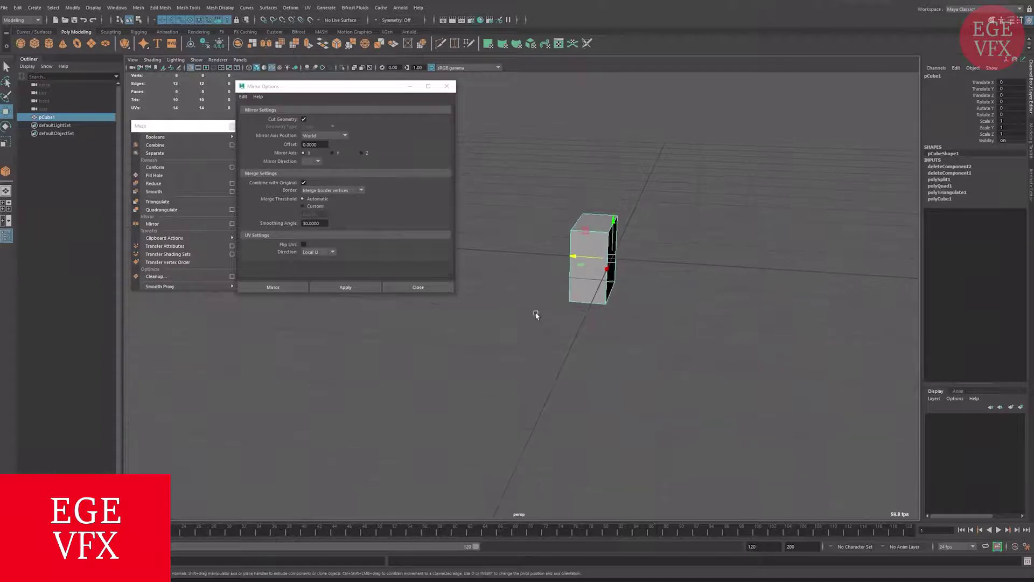
mouse_move(208, 493)
alt+mouse_down()
mouse_move(217, 476)
mouse_move(192, 496)
alt+mouse_up()
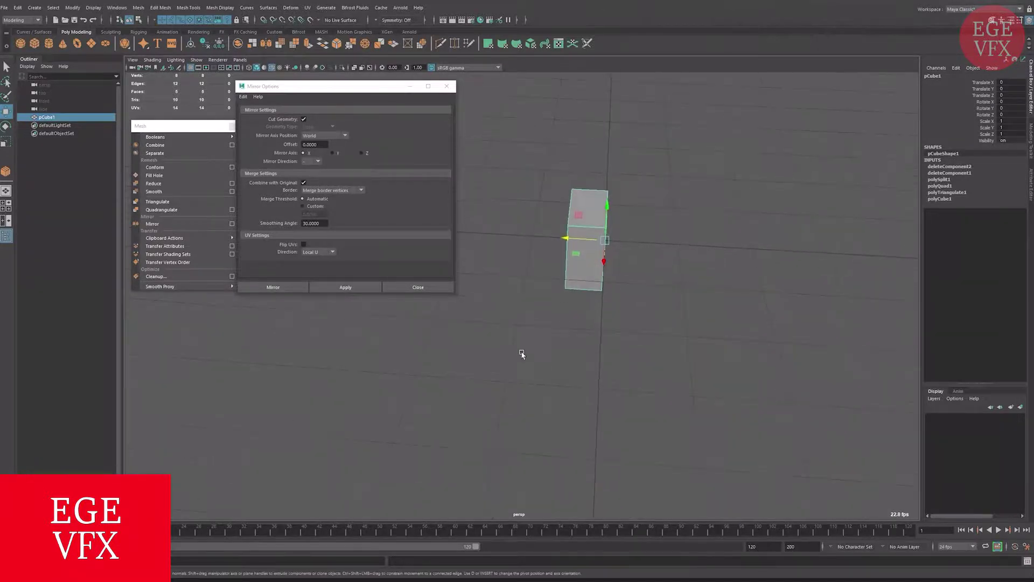
- Mirror the half cube across the Z axis with Merge border vertices
click(360, 153)
mouse_move(554, 273)
alt+mouse_down()
mouse_move(547, 267)
mouse_move(565, 261)
alt+mouse_up()
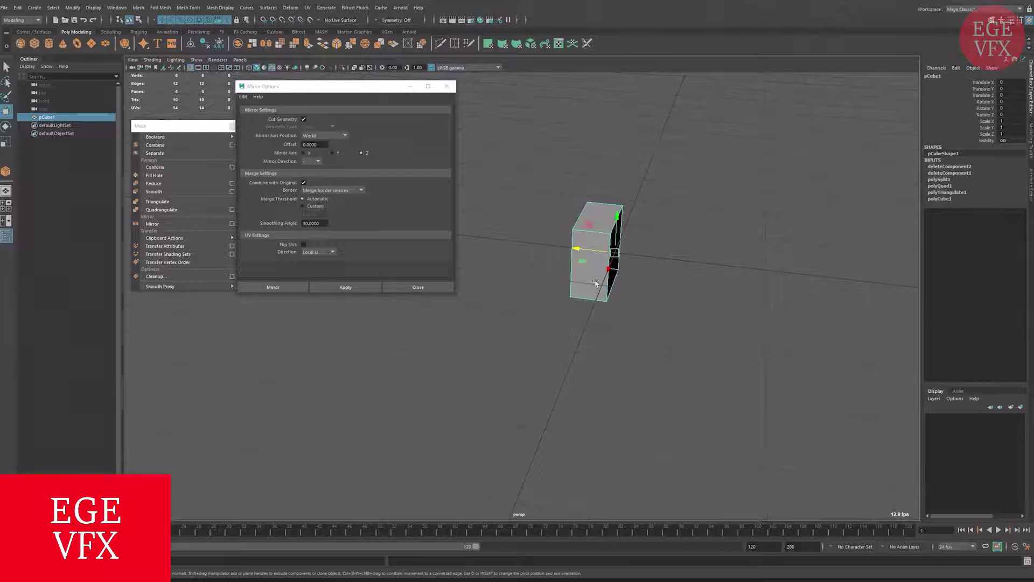
alt+drag(596, 284, 594, 274)
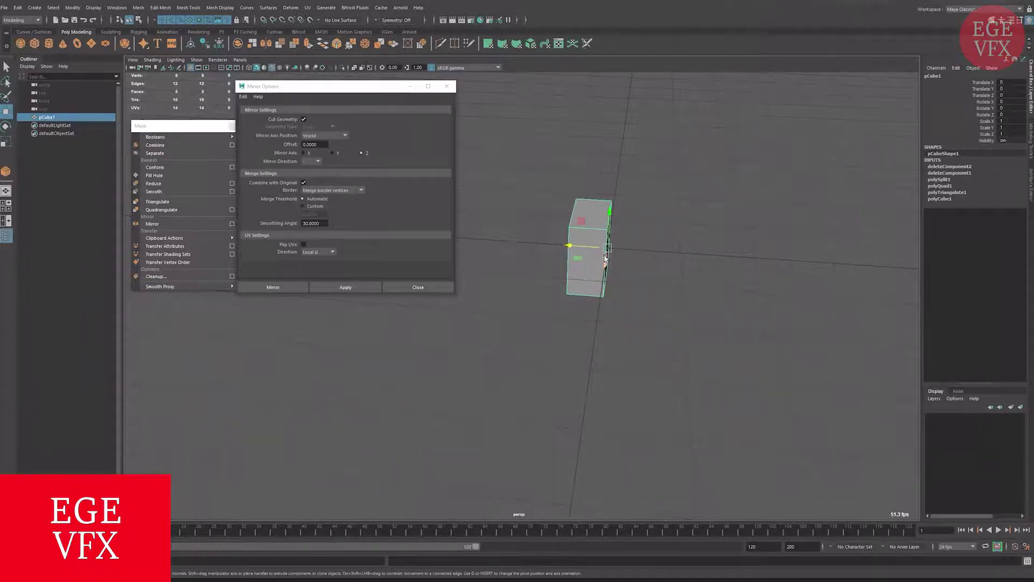
click(351, 191)
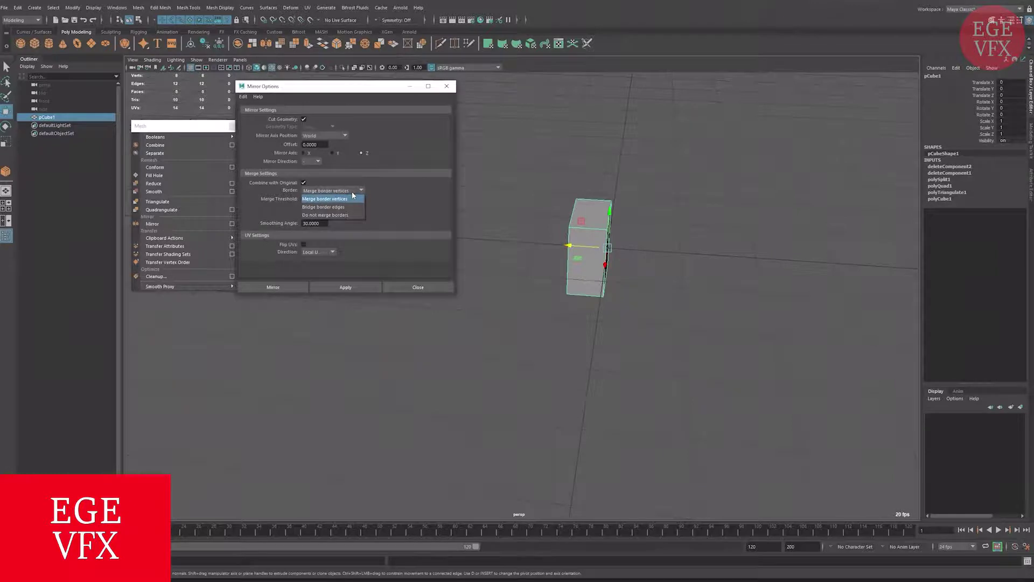
click(351, 192)
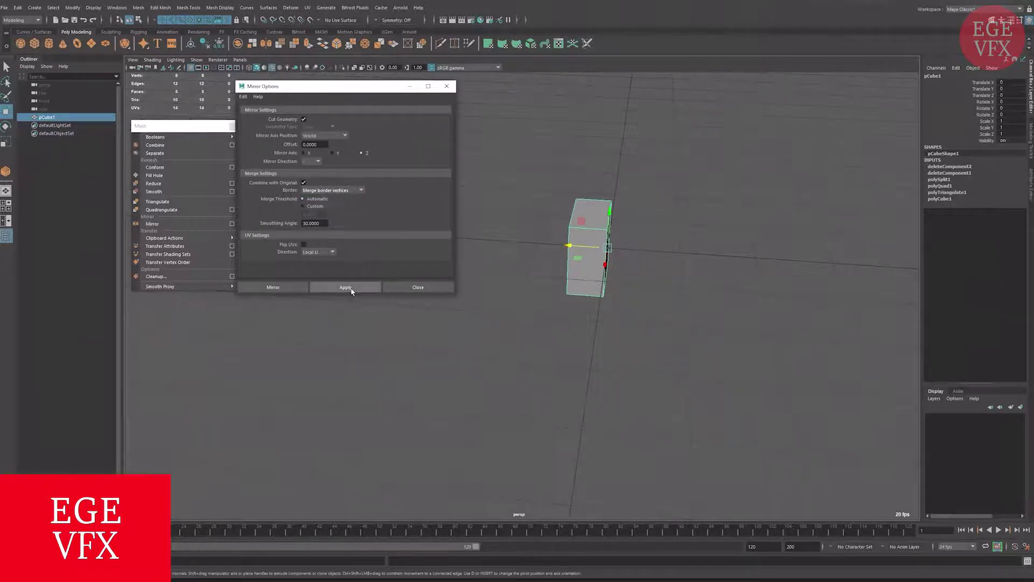
click(351, 291)
- Try offsetting the mirrored half, undo it, and switch to vertex selection
scroll(512, 285, up, 3)
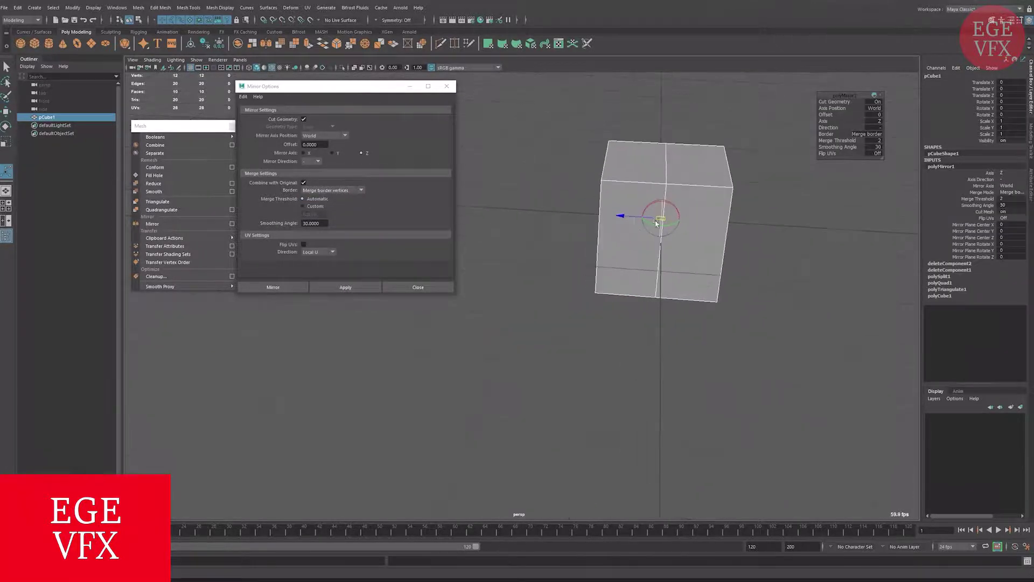
mouse_move(522, 265)
mouse_down()
mouse_move(620, 265)
mouse_move(605, 263)
mouse_up()
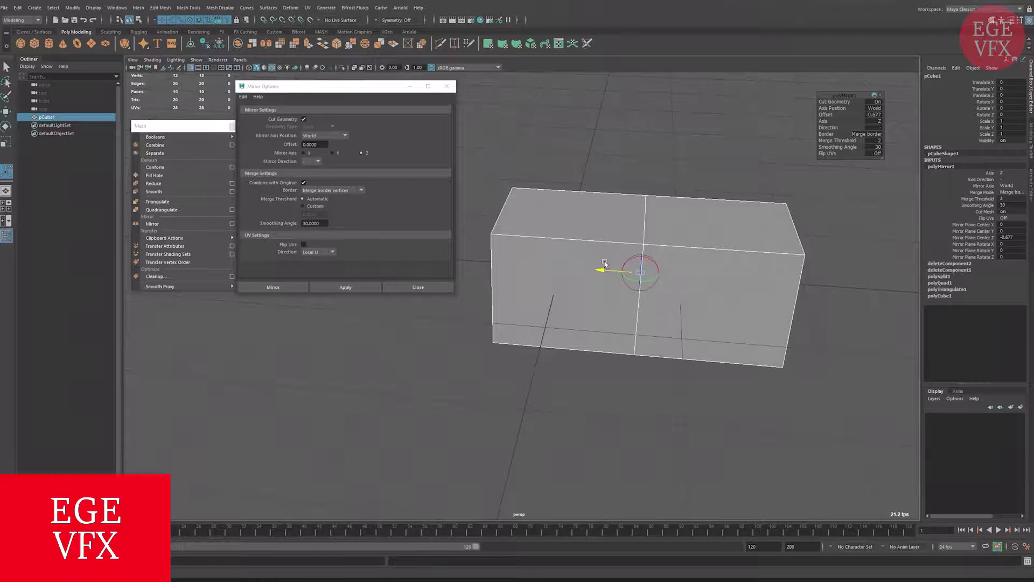
key(ctrl+z)
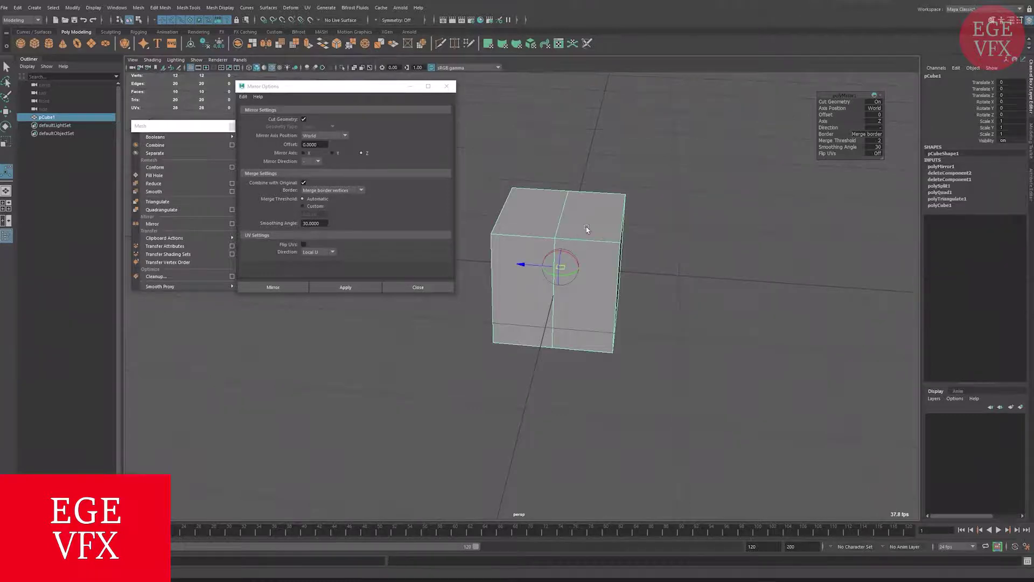
key(q)
key(F9)
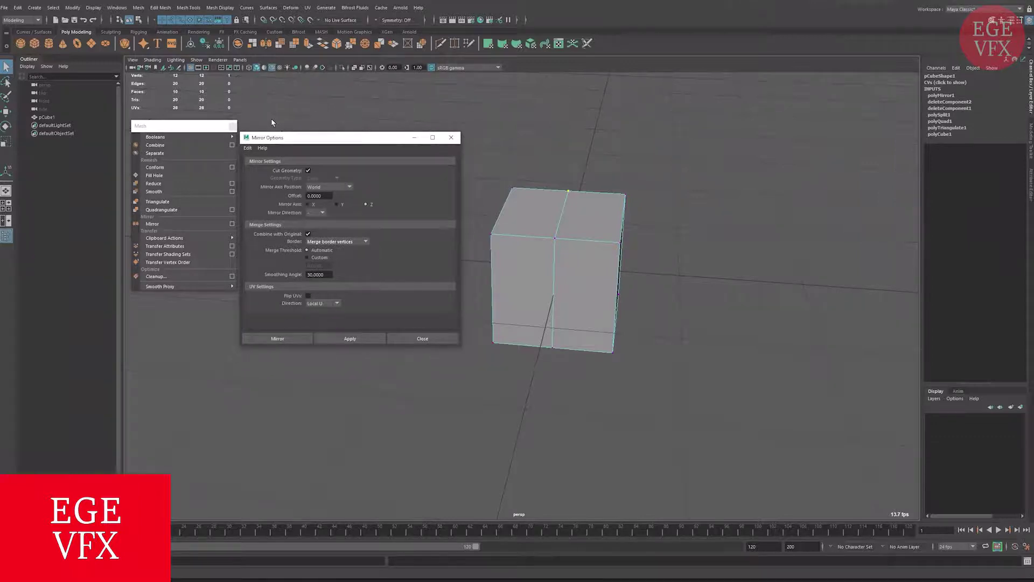
- Keep World as mirror axis position and undo the mirror to restore the half cube
mouse_move(531, 199)
alt+mouse_down()
mouse_move(566, 216)
mouse_move(539, 230)
alt+mouse_up()
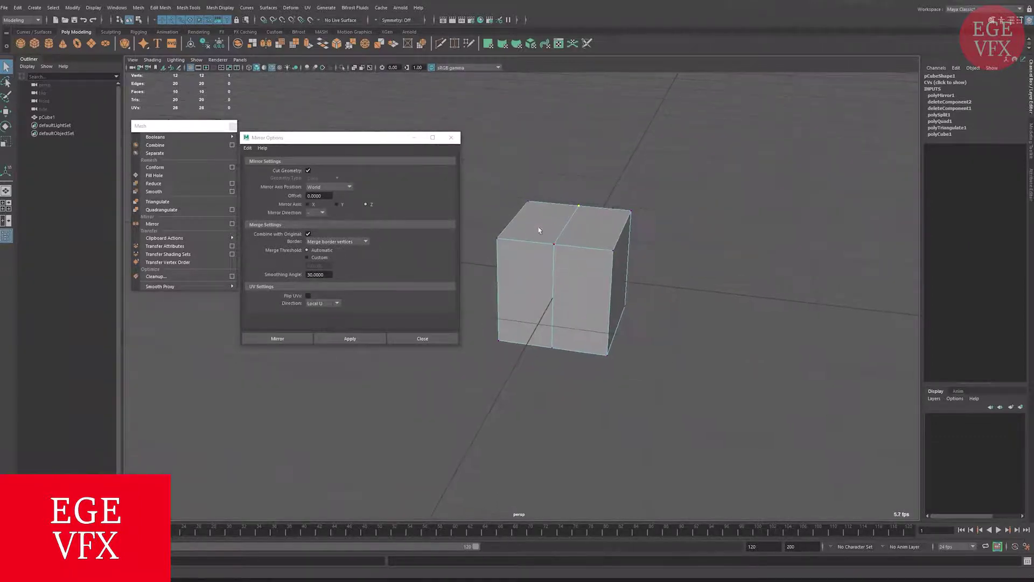
click(310, 187)
click(540, 226)
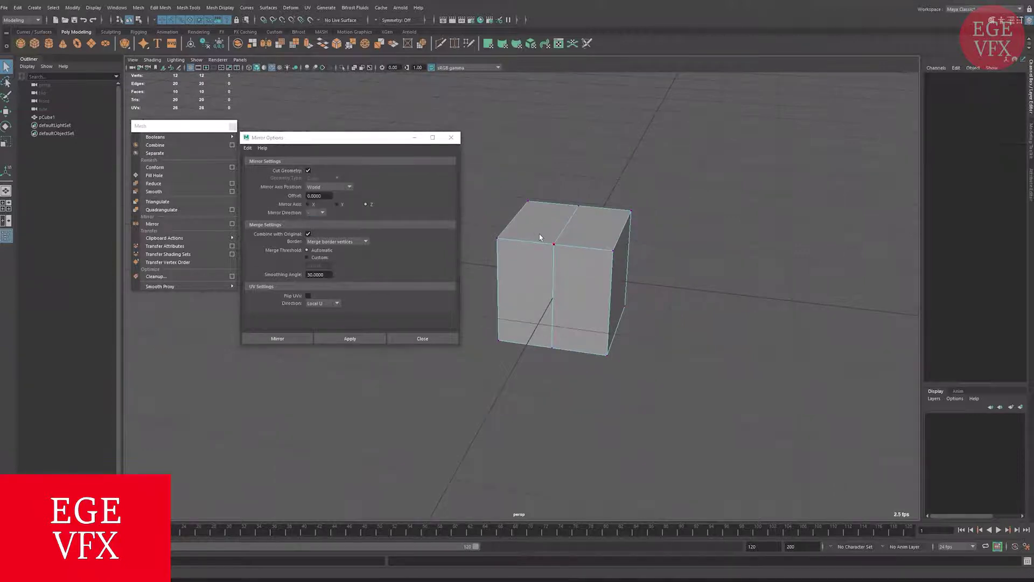
key(ctrl+z)
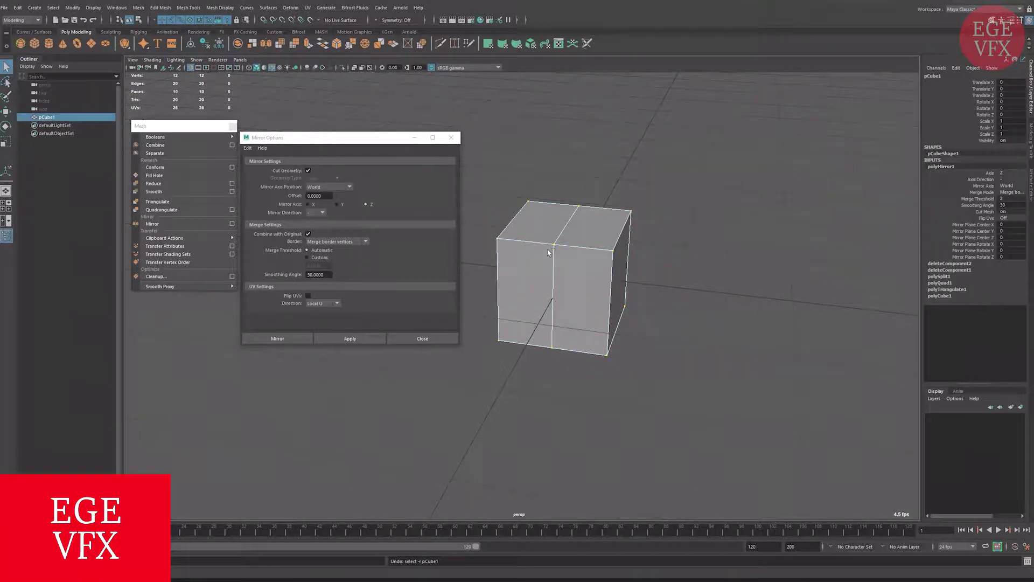
key(ctrl+z)
- Move the half cube off the origin, test a World-position mirror, then undo it
scroll(557, 230, down, 3)
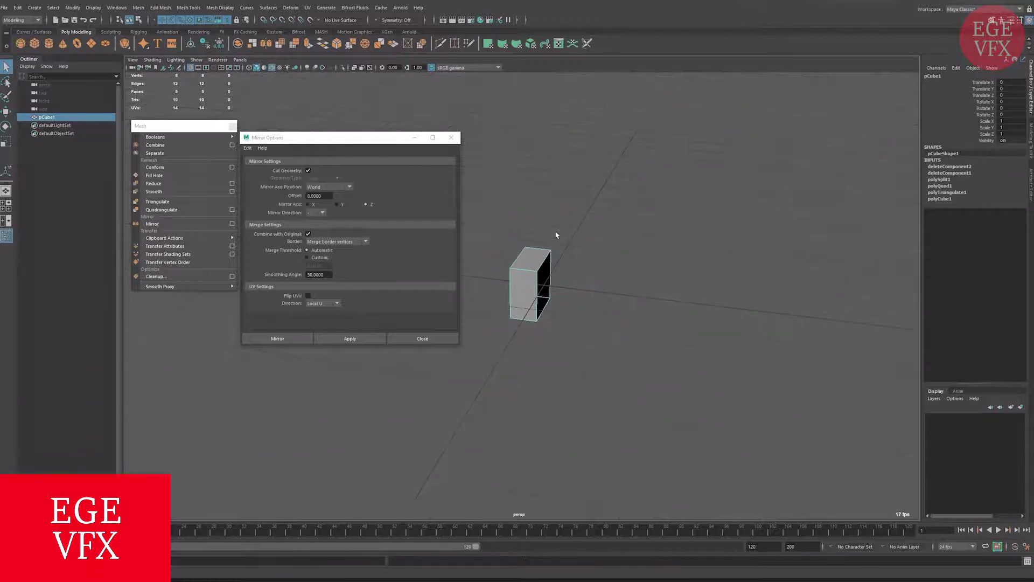
key(w)
mouse_move(542, 276)
mouse_down()
mouse_move(542, 182)
mouse_move(692, 219)
mouse_up()
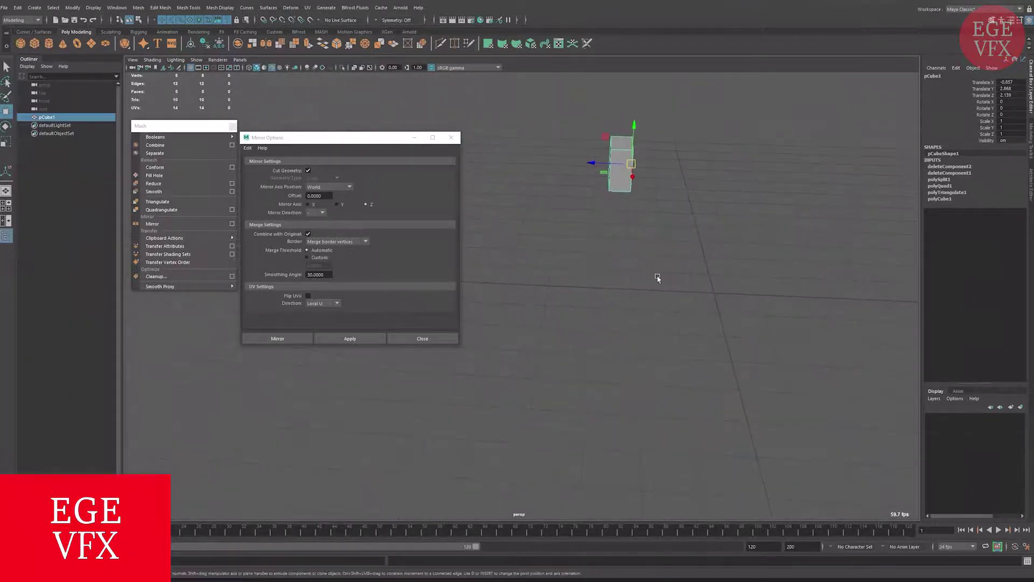
click(358, 338)
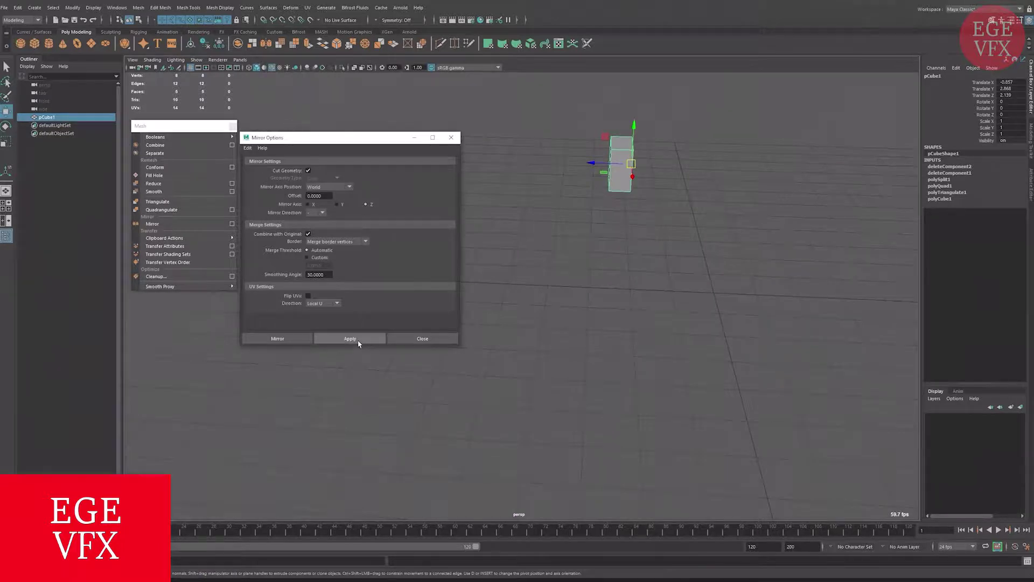
alt+middle_drag(630, 259, 591, 267)
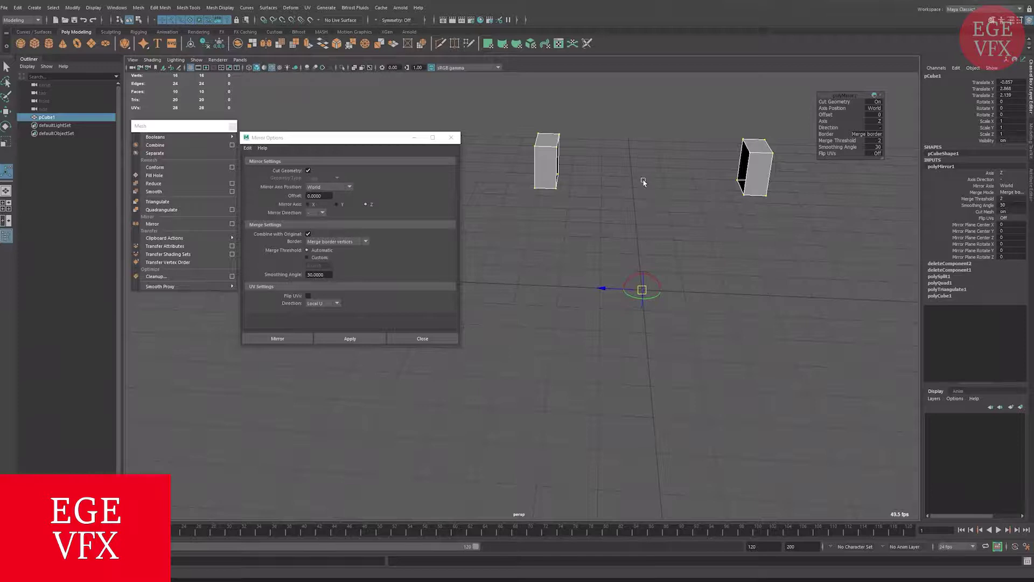
key(ctrl+z)
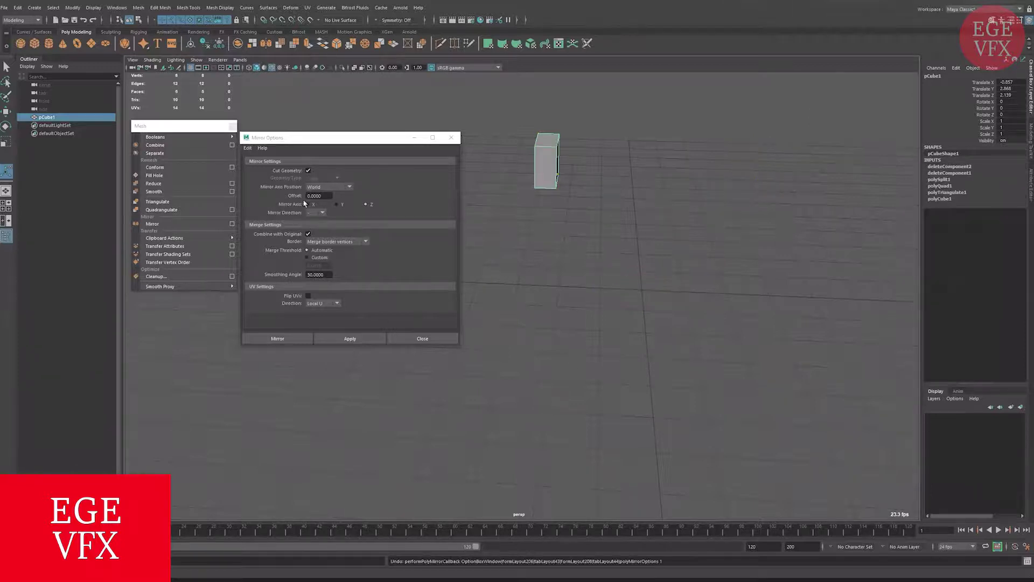
- Mirror the cube around its own position with Object axis position, then reset to World
click(329, 186)
click(323, 202)
click(341, 339)
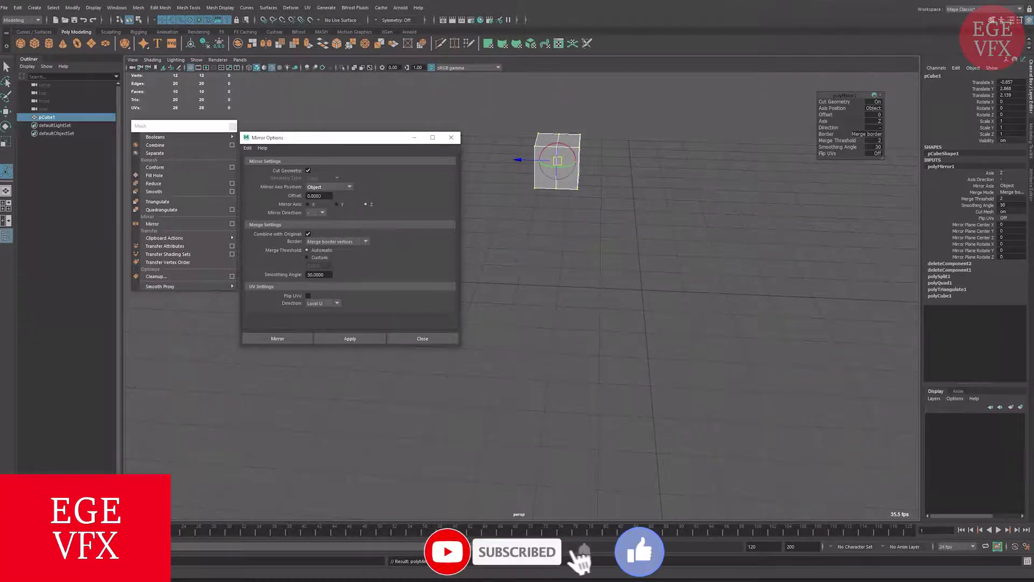
click(326, 187)
click(327, 211)
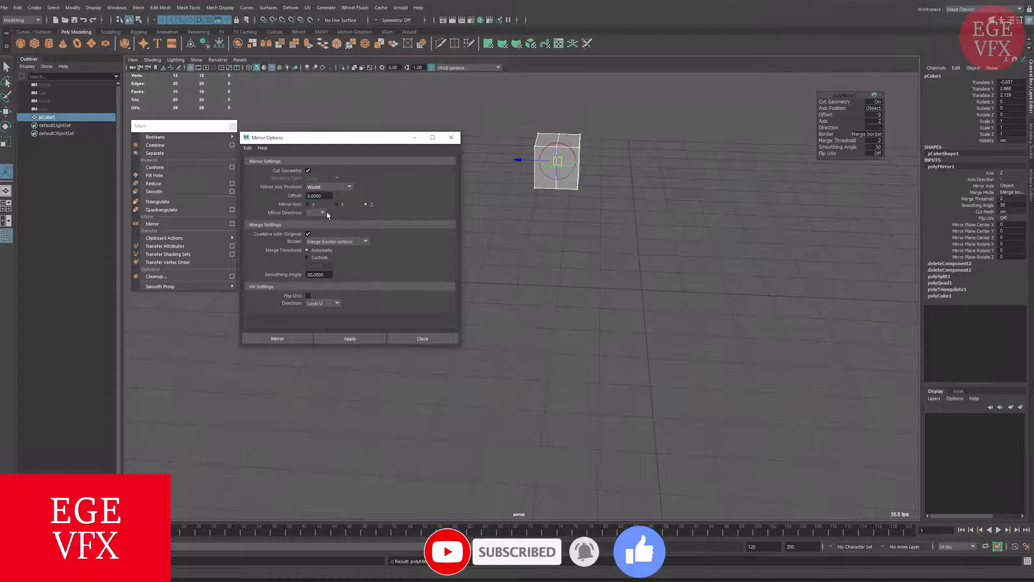
click(418, 340)
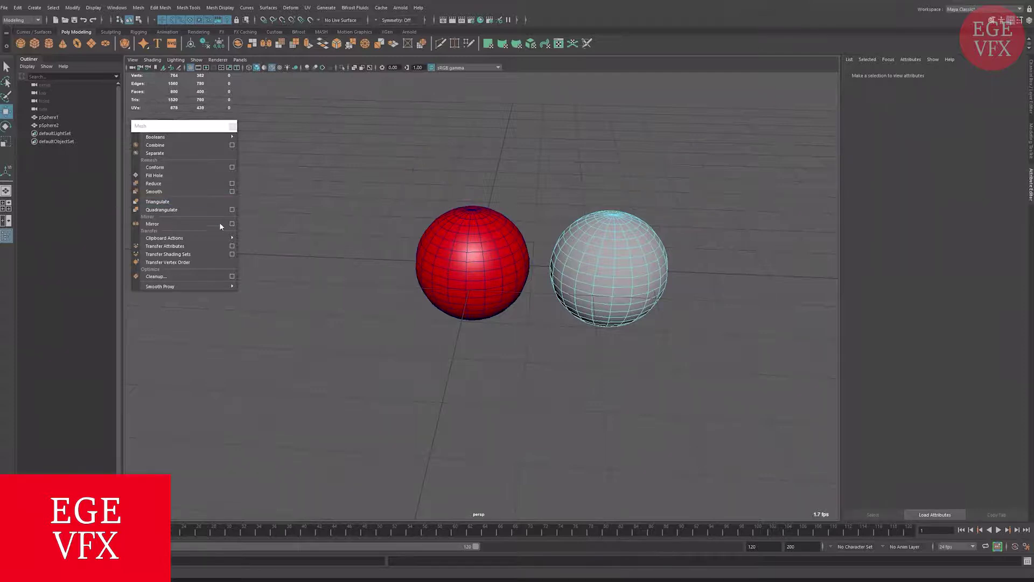
- Tear off Clipboard Actions and review the Copy and Paste Attributes settings
mouse_move(164, 237)
click(249, 237)
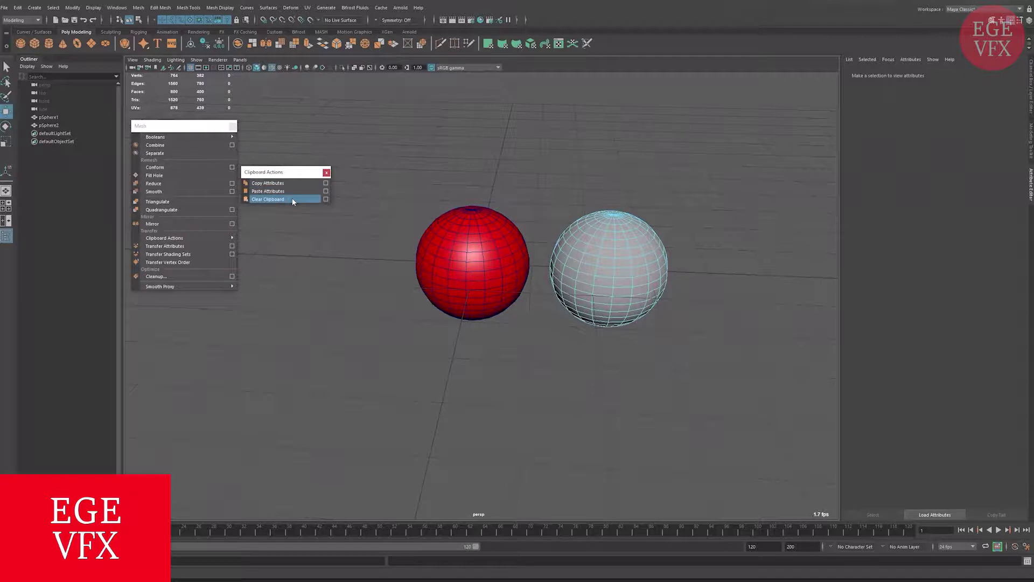
click(325, 183)
drag(376, 179, 316, 333)
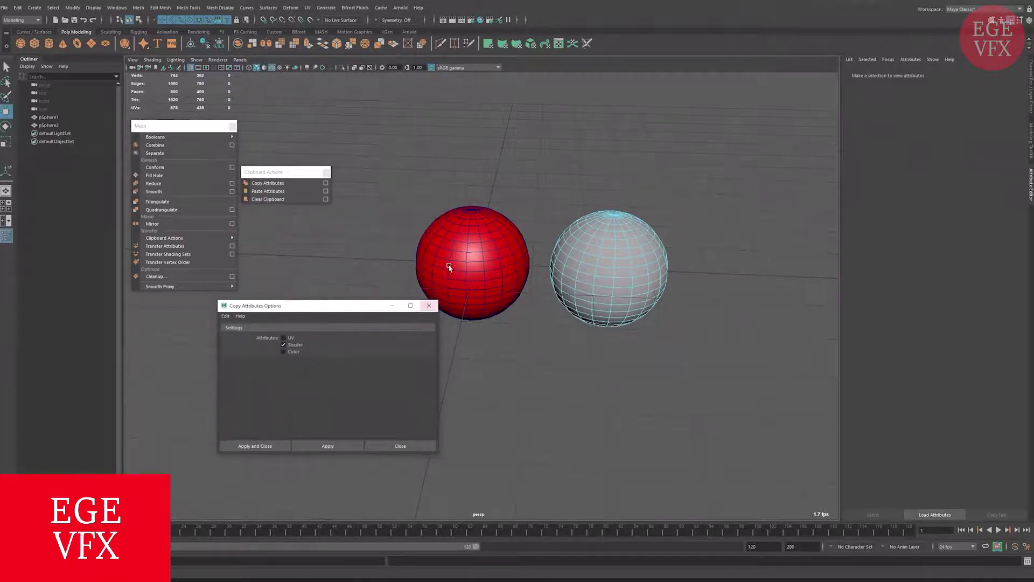
click(451, 273)
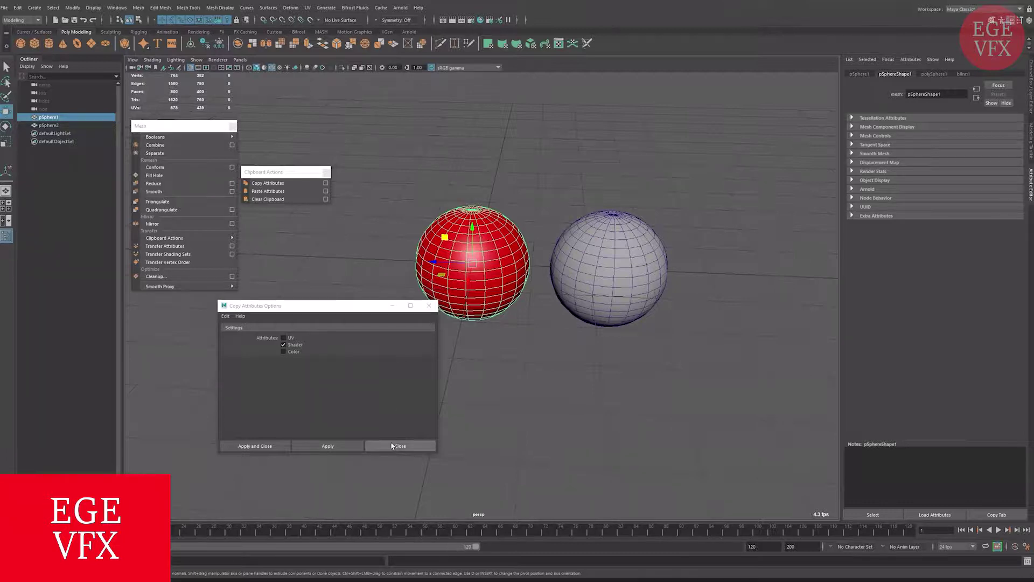
click(391, 446)
click(326, 190)
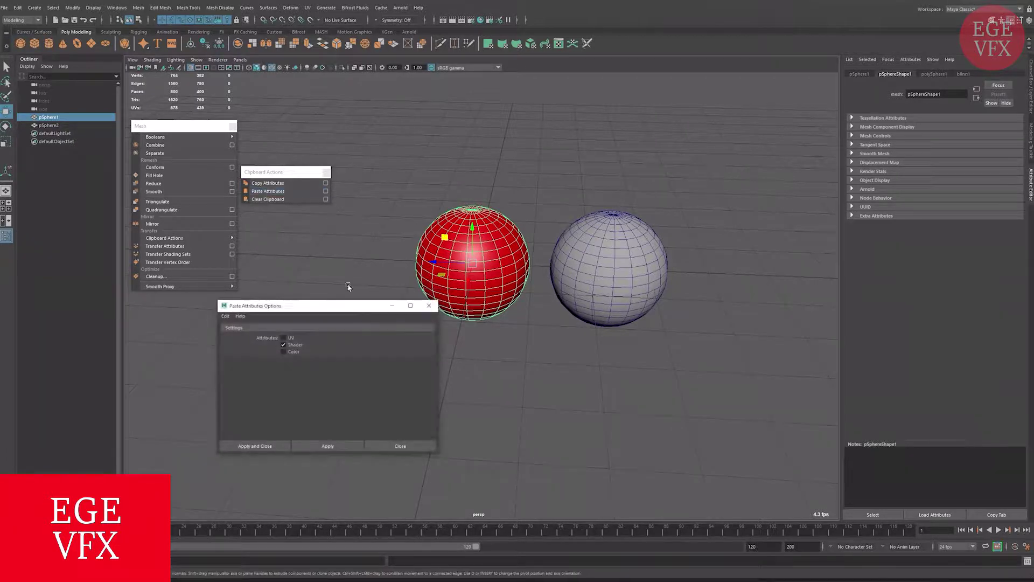
click(429, 305)
key(ctrl+F11)
- Copy the red sphere's shader onto the grey sphere, then clear the clipboard
click(292, 182)
click(593, 291)
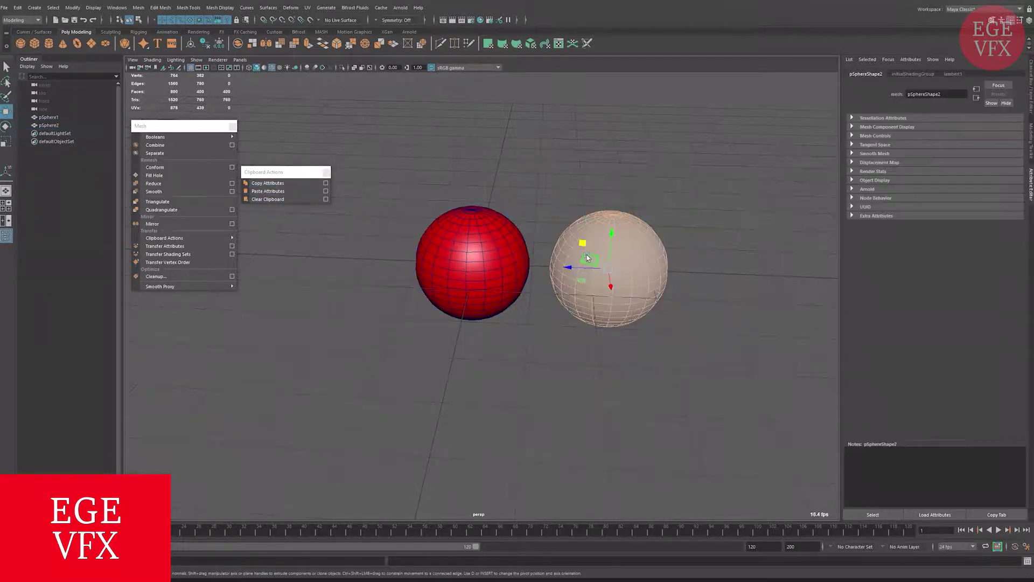
click(272, 199)
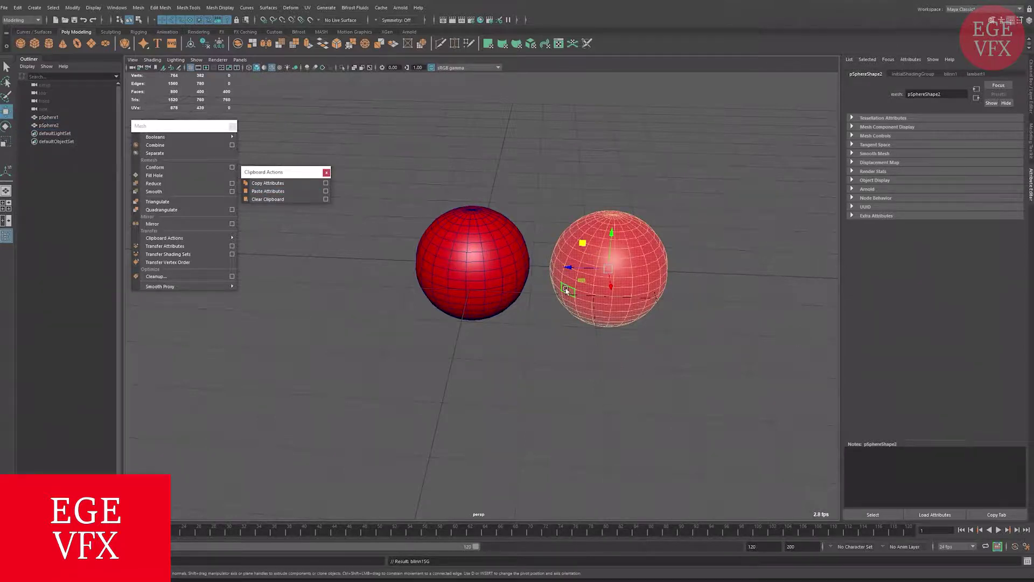
click(975, 74)
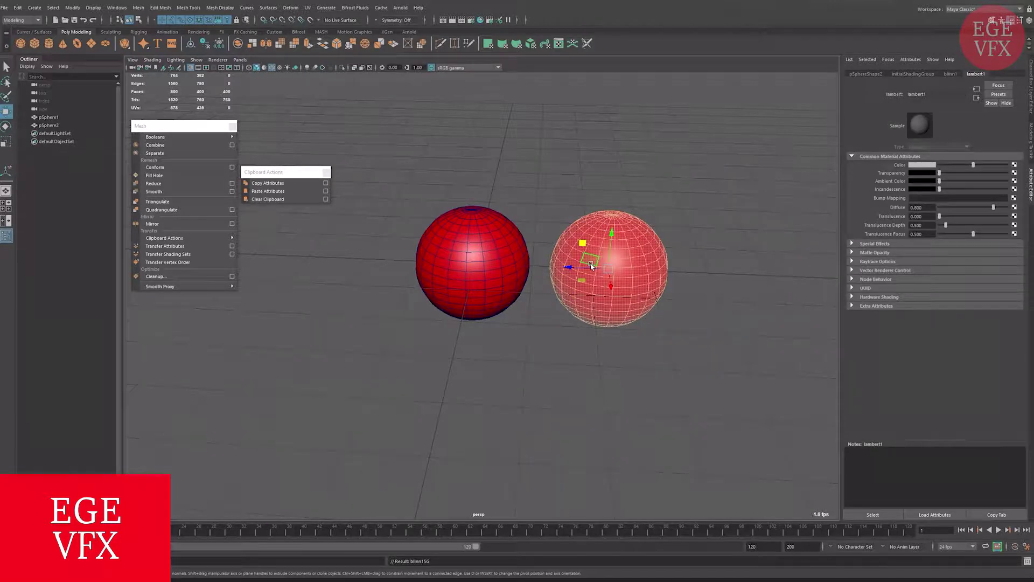
click(266, 199)
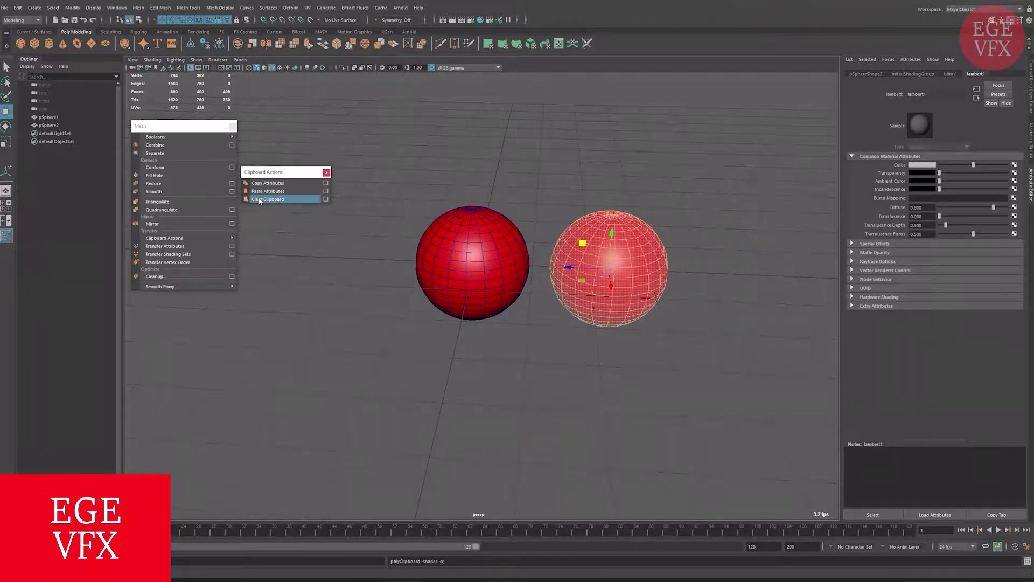
click(570, 262)
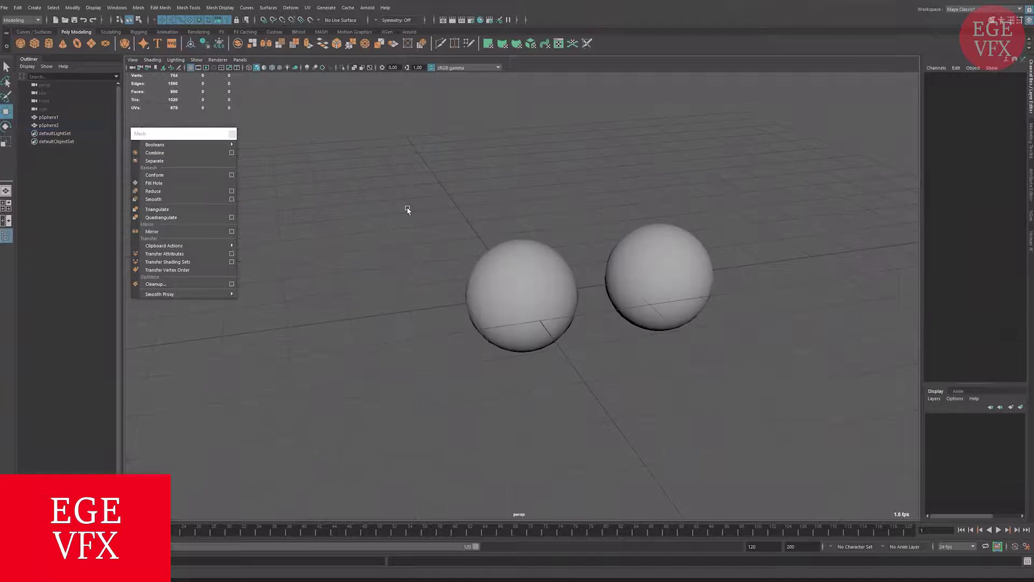
- Bring up Transfer Attributes options alongside the UV Editor
click(232, 253)
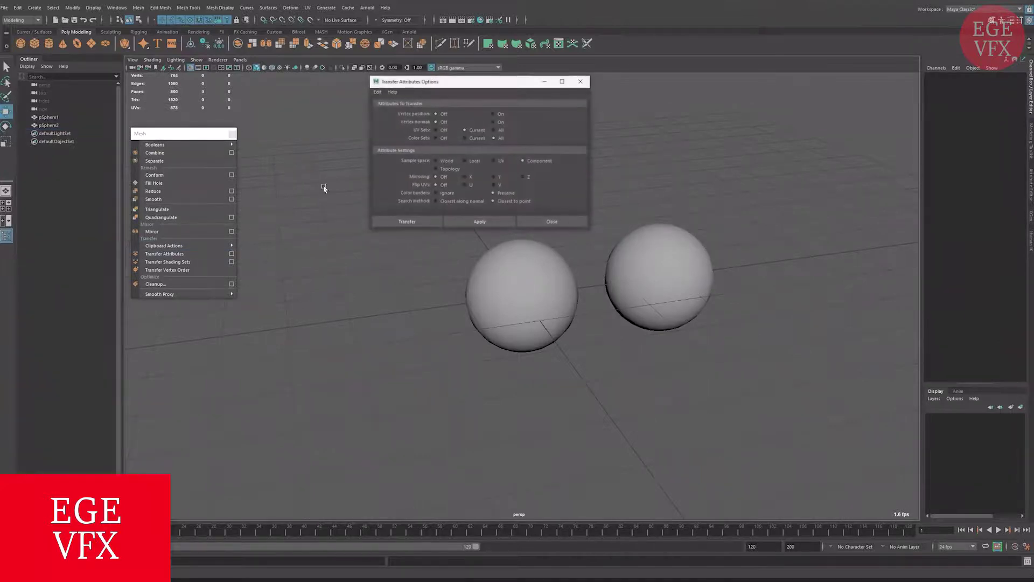
drag(389, 82, 306, 101)
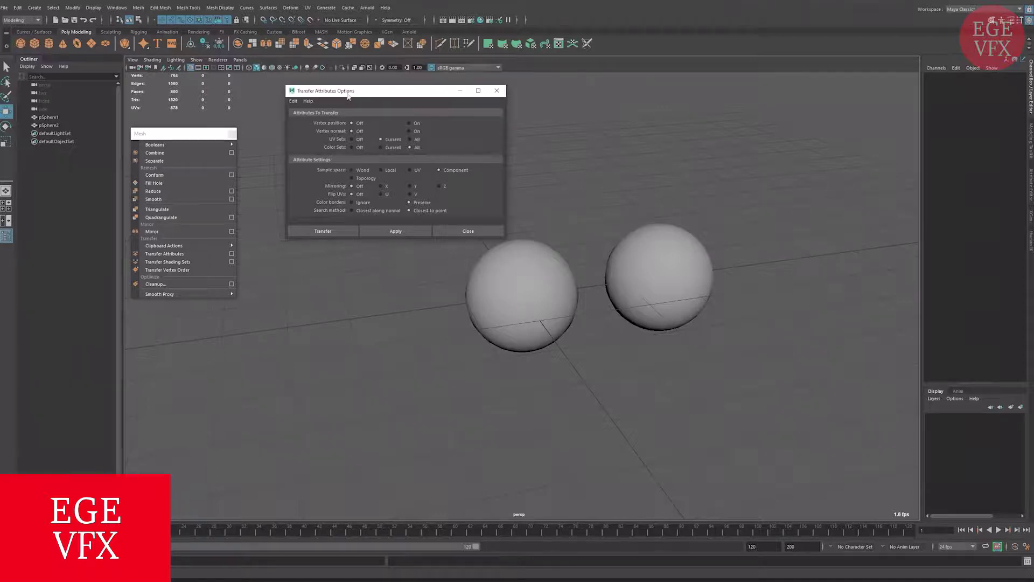
drag(348, 93, 316, 91)
click(308, 7)
click(334, 17)
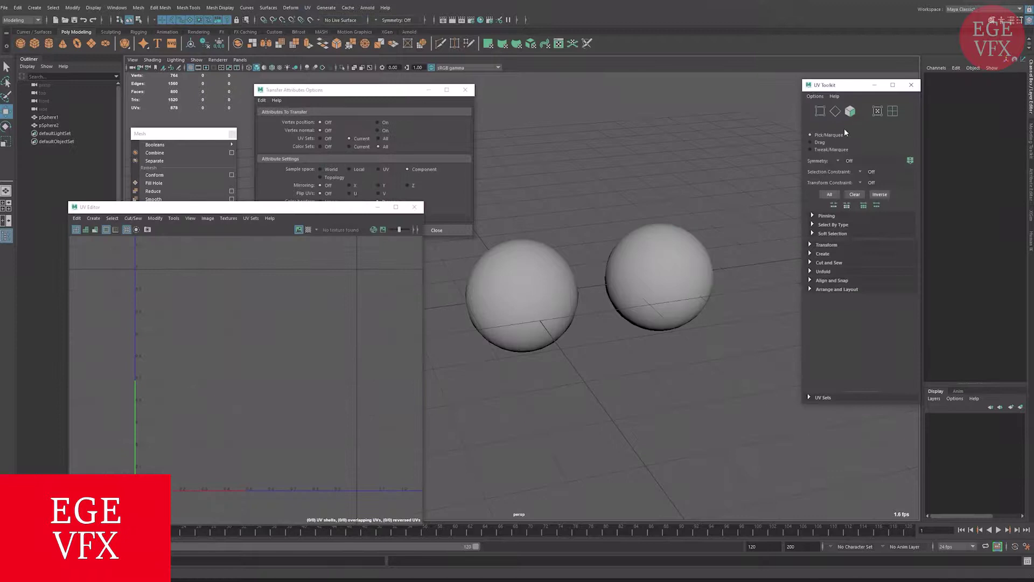
click(911, 85)
- Transfer pSphere1's UVs onto pSphere2
click(496, 320)
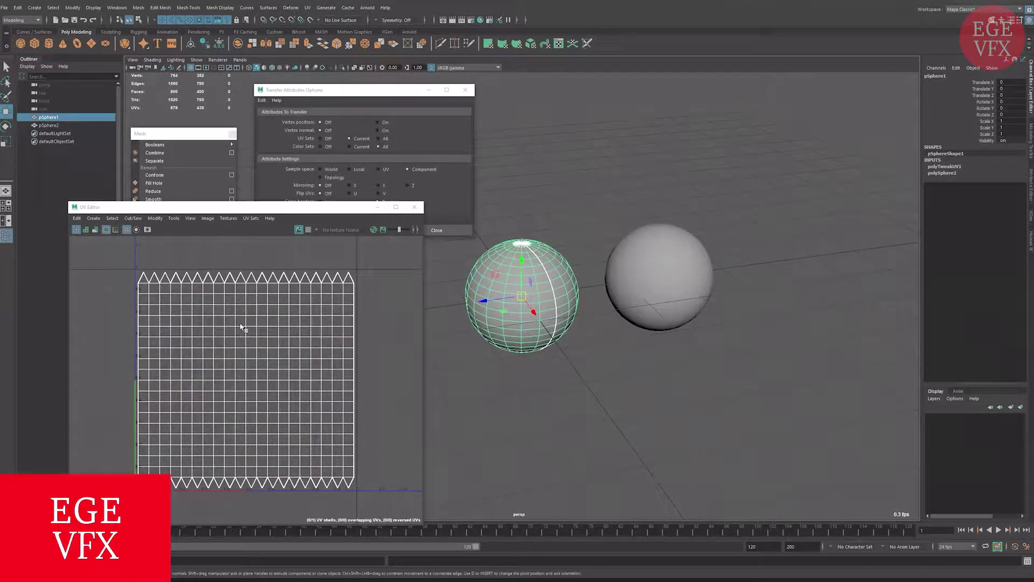
click(668, 289)
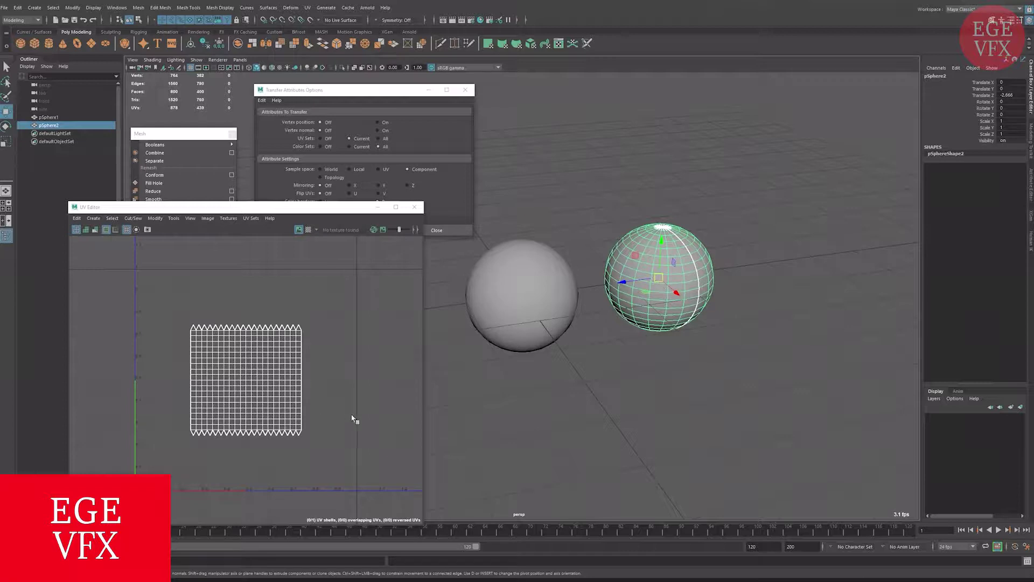
click(499, 319)
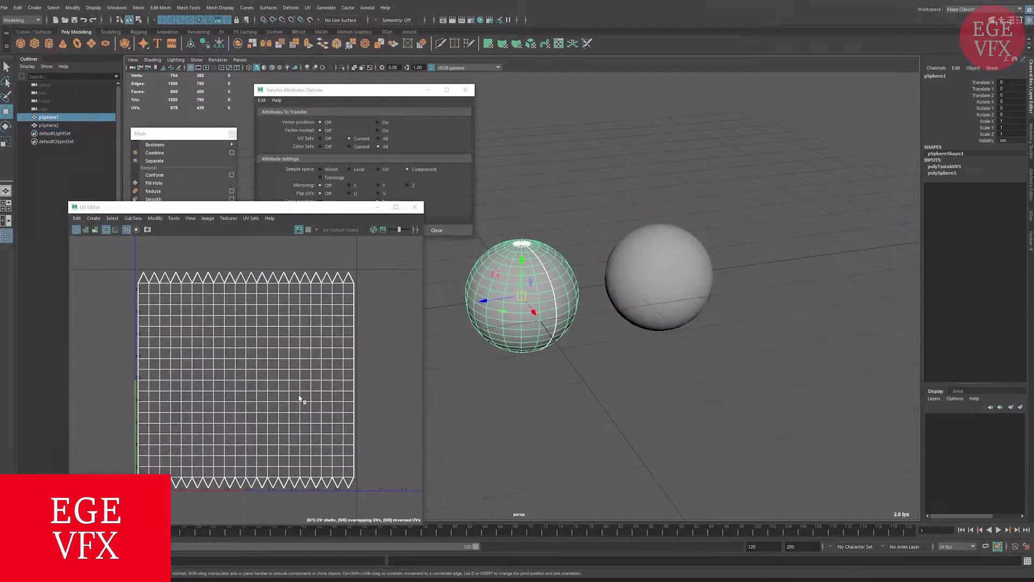
click(473, 399)
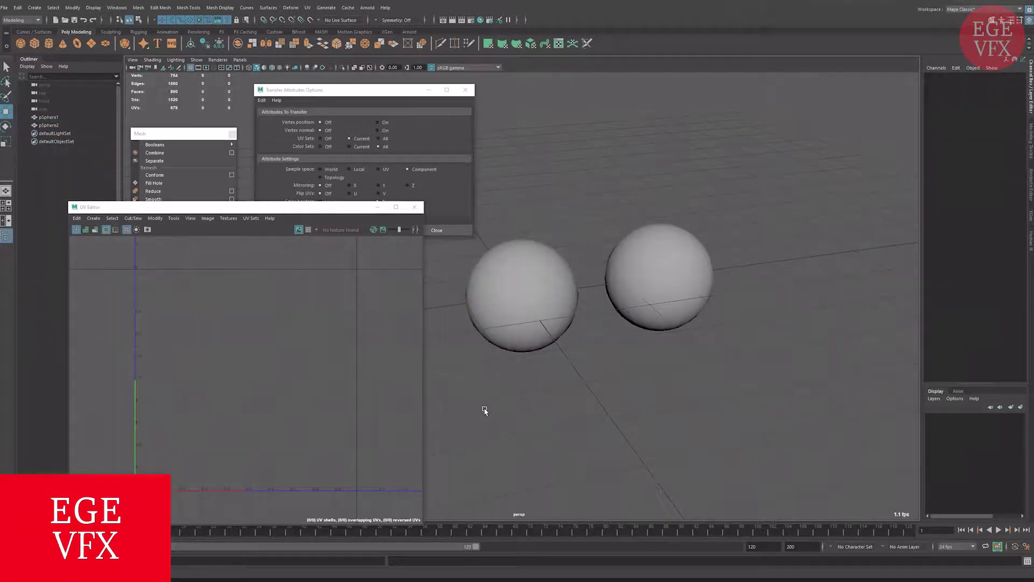
click(505, 324)
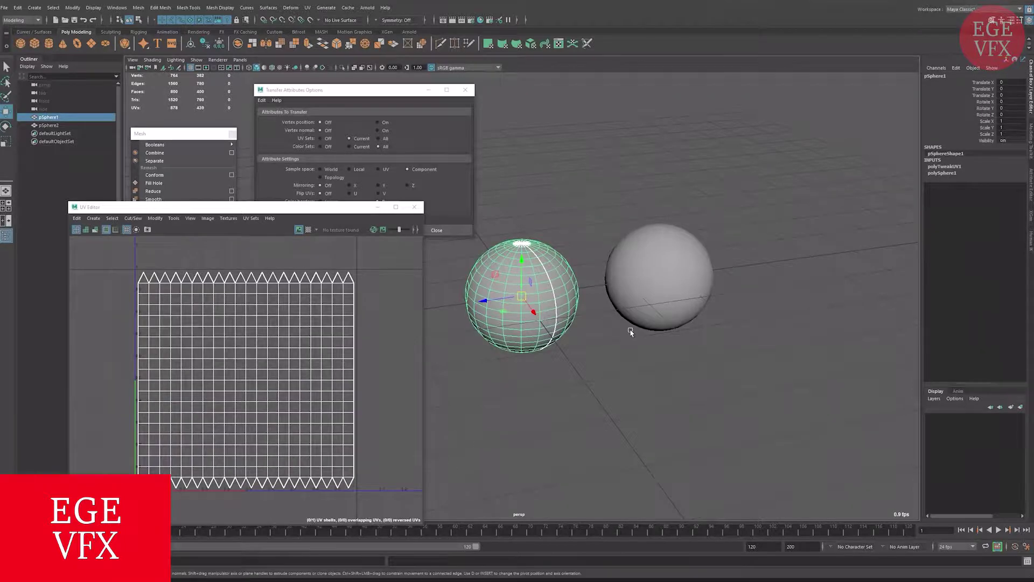
shift+click(661, 294)
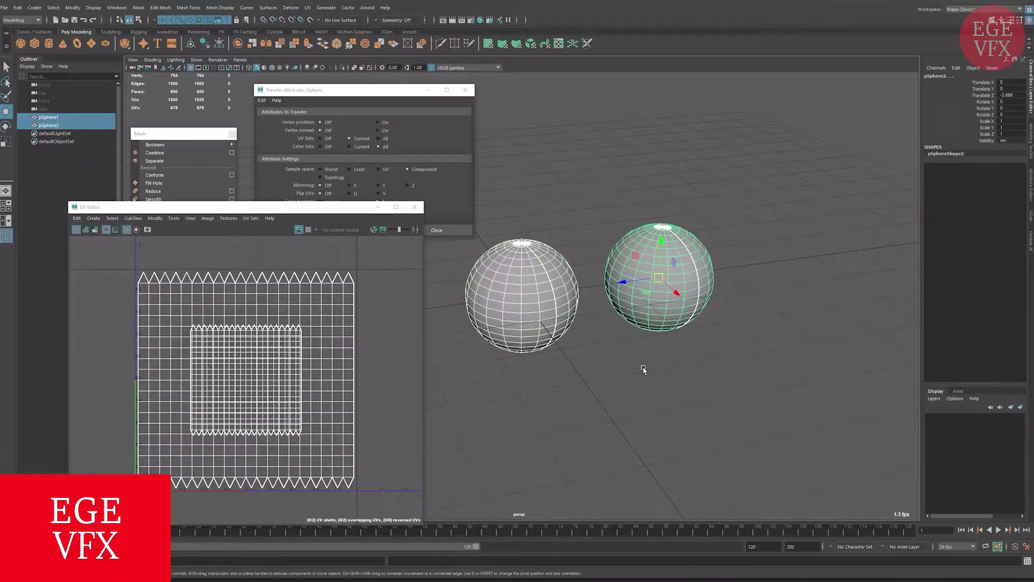
drag(383, 95, 440, 86)
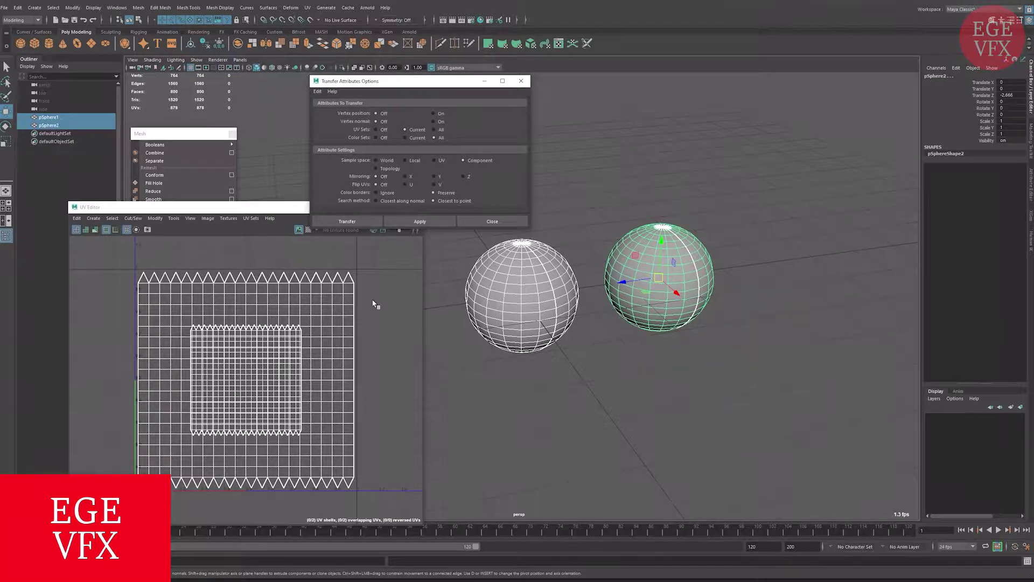
click(404, 220)
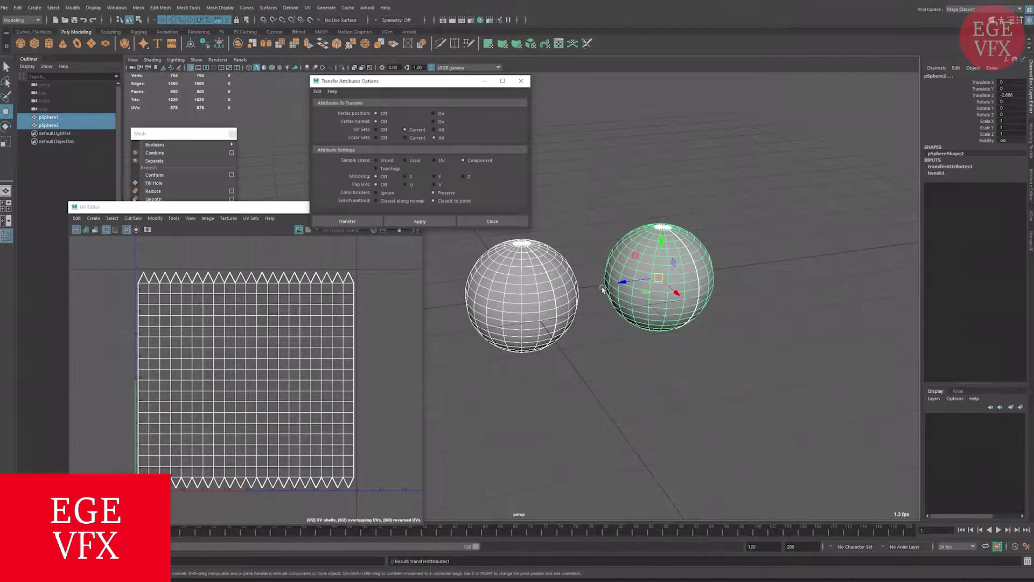
- Shift the right sphere's UV shell up and right, then close the UV Editor
click(528, 295)
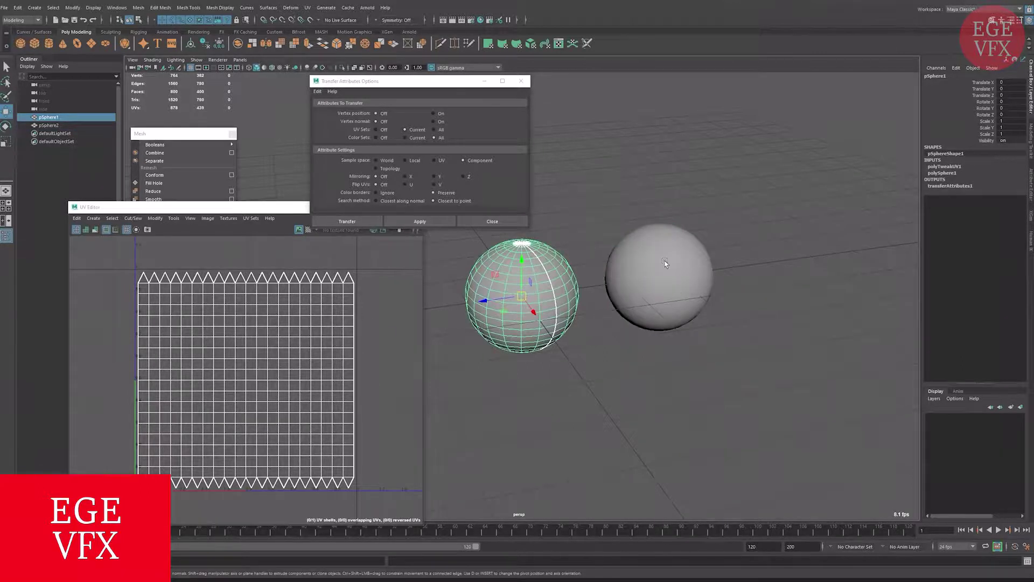
click(665, 262)
click(306, 358)
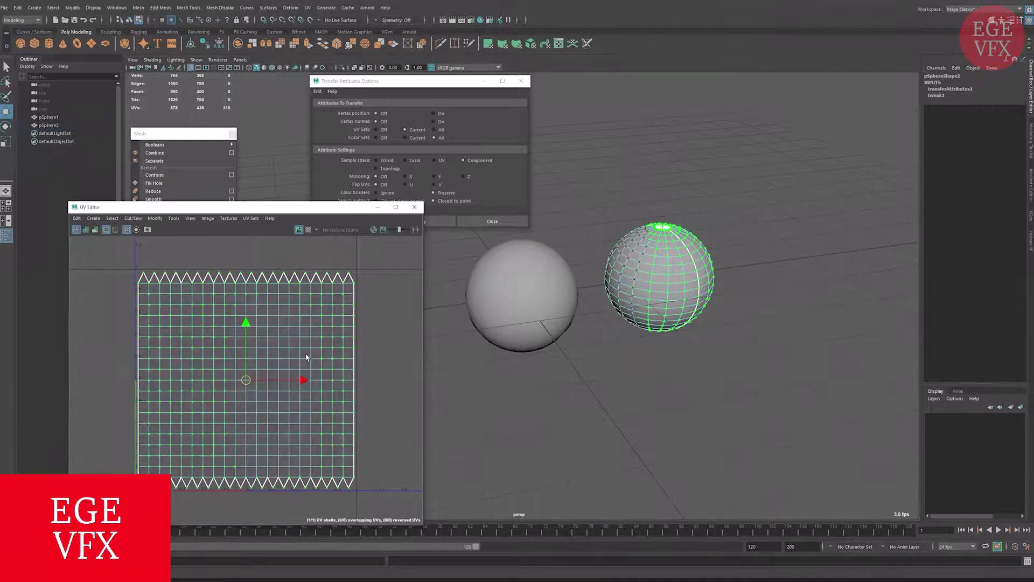
drag(245, 379, 356, 315)
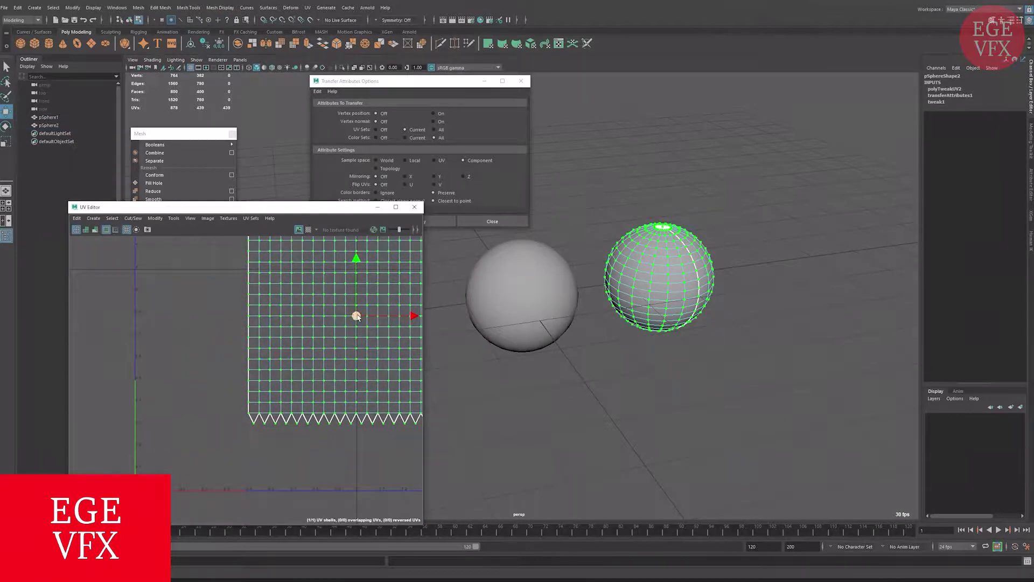
key(F8)
click(542, 296)
click(642, 287)
click(543, 318)
key(ctrl+z)
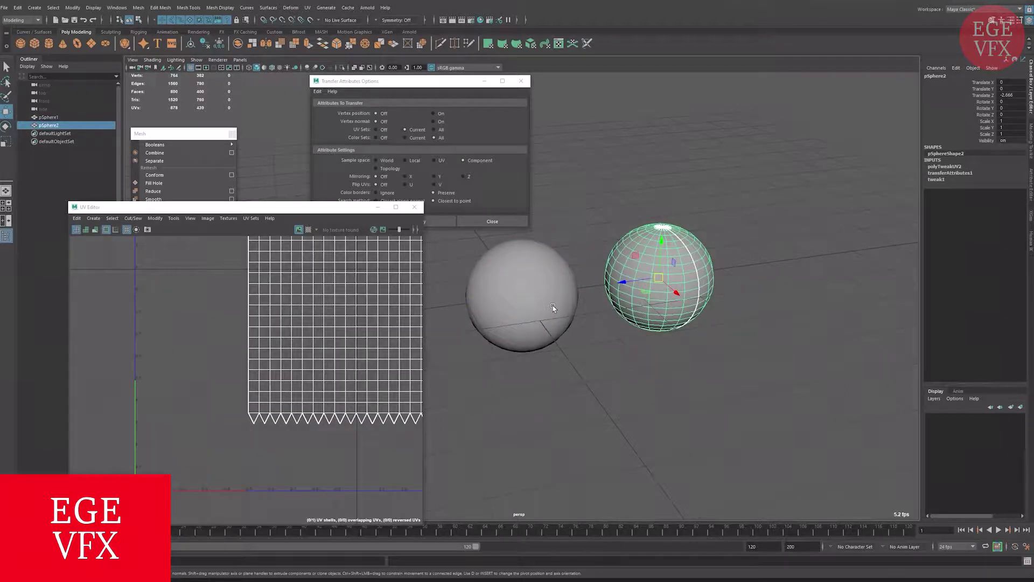
click(414, 207)
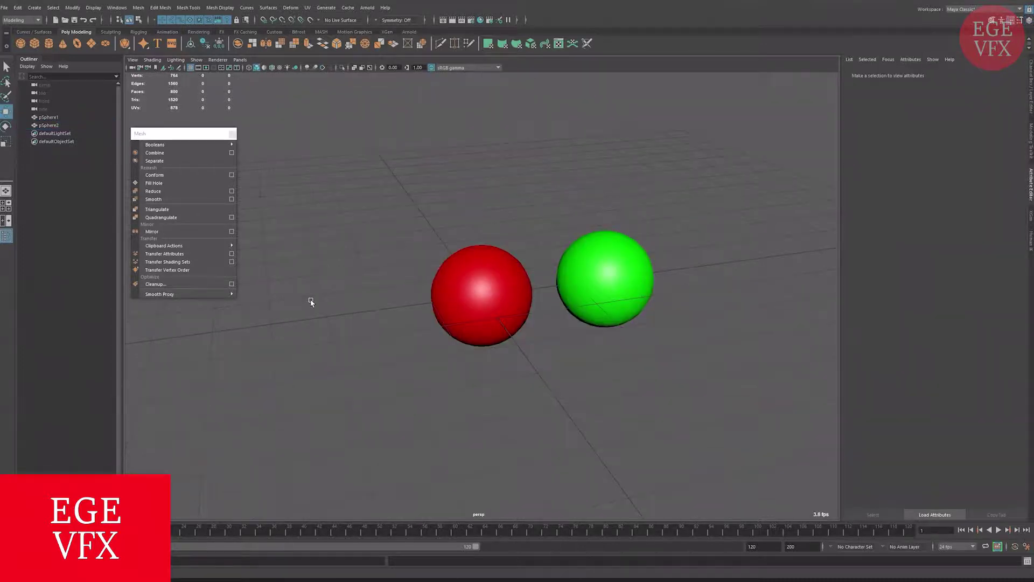
- Show Transfer Shading Sets options, select red pSphere1, and view its blinn1 in Hypershade
click(231, 262)
drag(412, 83, 359, 88)
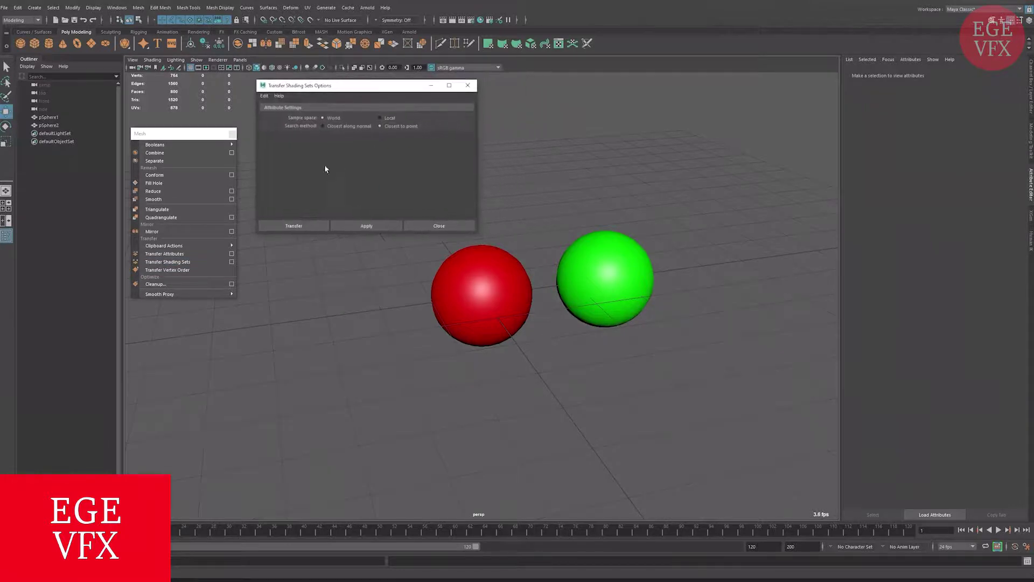
click(458, 325)
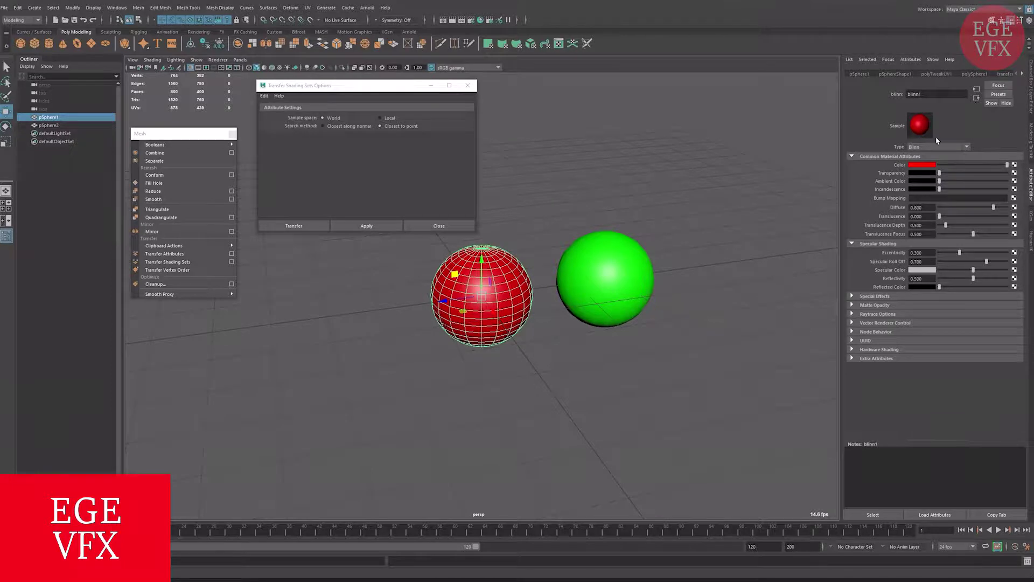
click(471, 21)
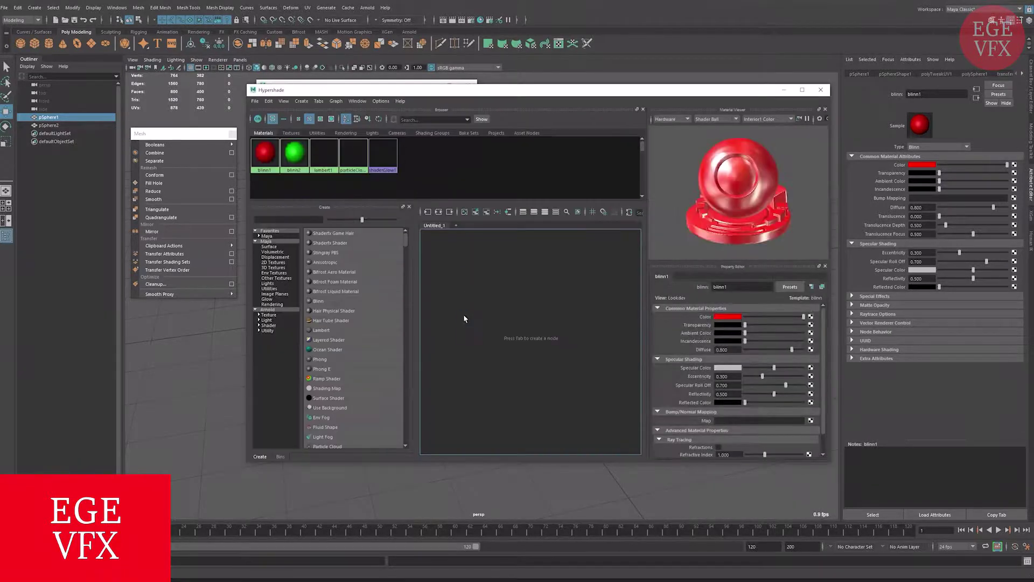
- Arrange the blinn1 and blinn1SG nodes side by side in the Hypershade graph
drag(463, 309, 455, 307)
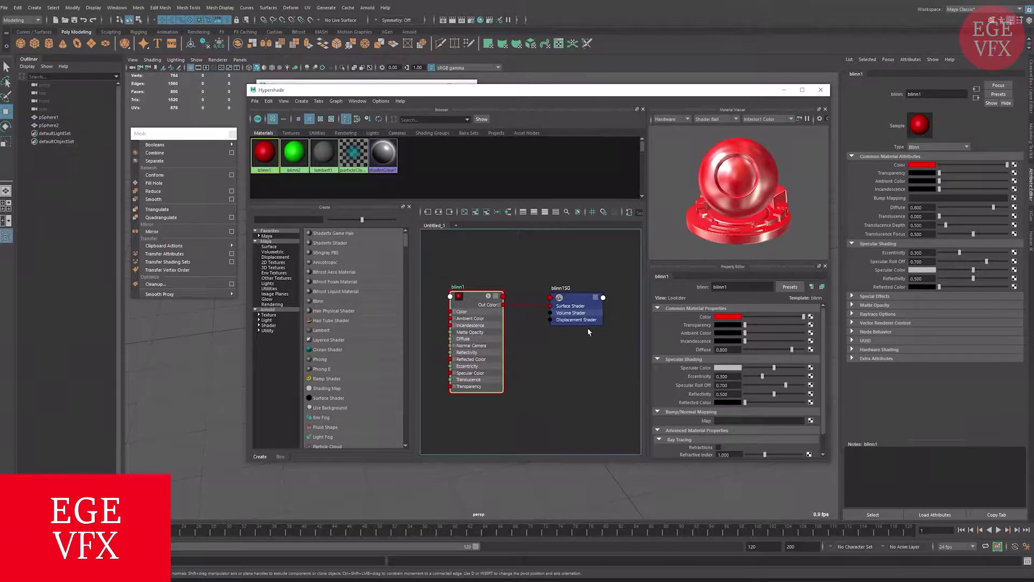
mouse_move(568, 303)
mouse_down()
mouse_move(553, 269)
mouse_move(543, 284)
mouse_move(558, 299)
mouse_up()
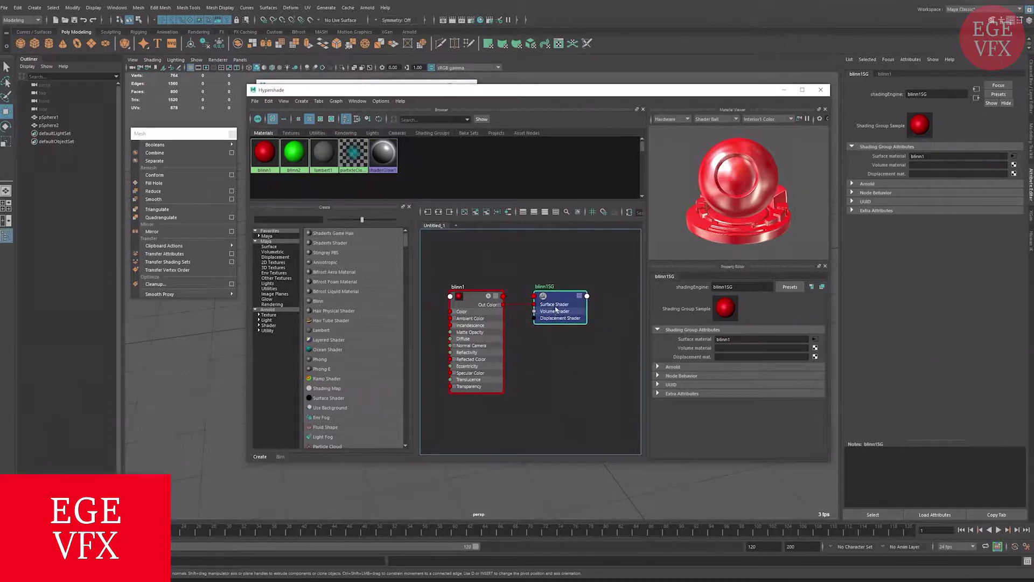
drag(556, 309, 565, 307)
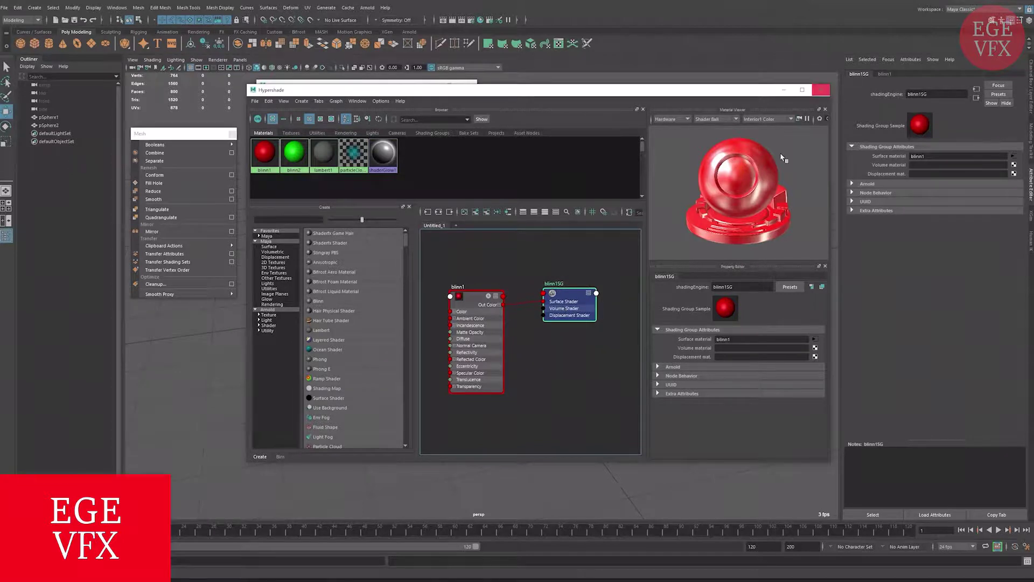
- Close Hypershade and transfer the red sphere's shading onto the green sphere
click(819, 91)
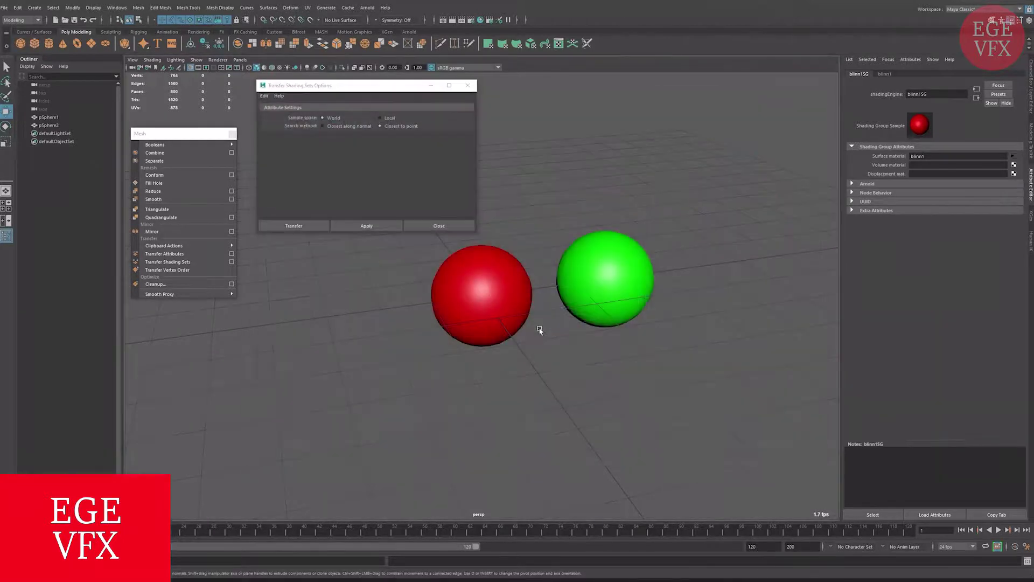
click(507, 297)
shift+click(621, 325)
mouse_move(163, 244)
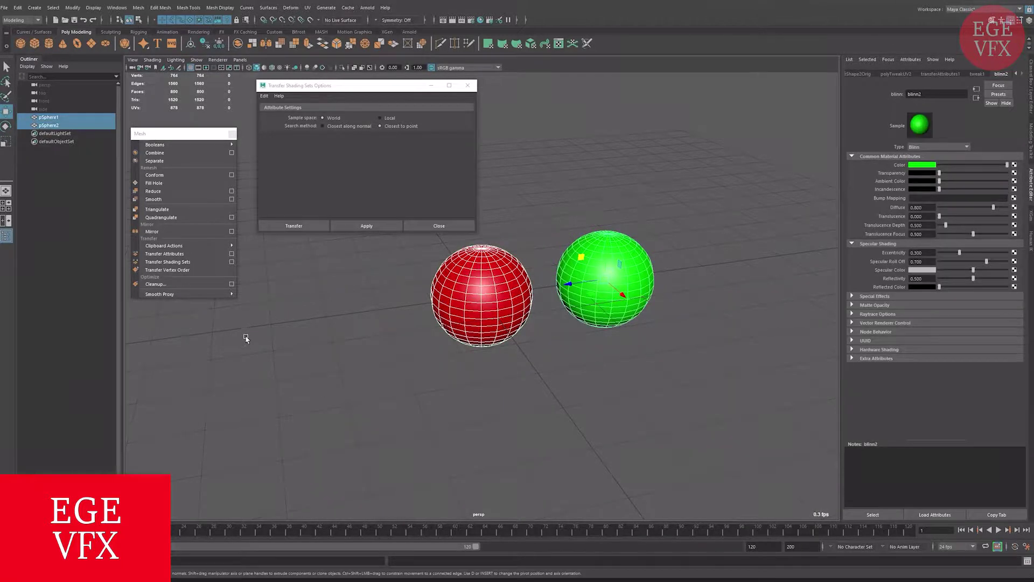
click(202, 262)
- Check the right sphere's material tabs, including old blinn2, then close the transfer options
click(526, 325)
click(602, 294)
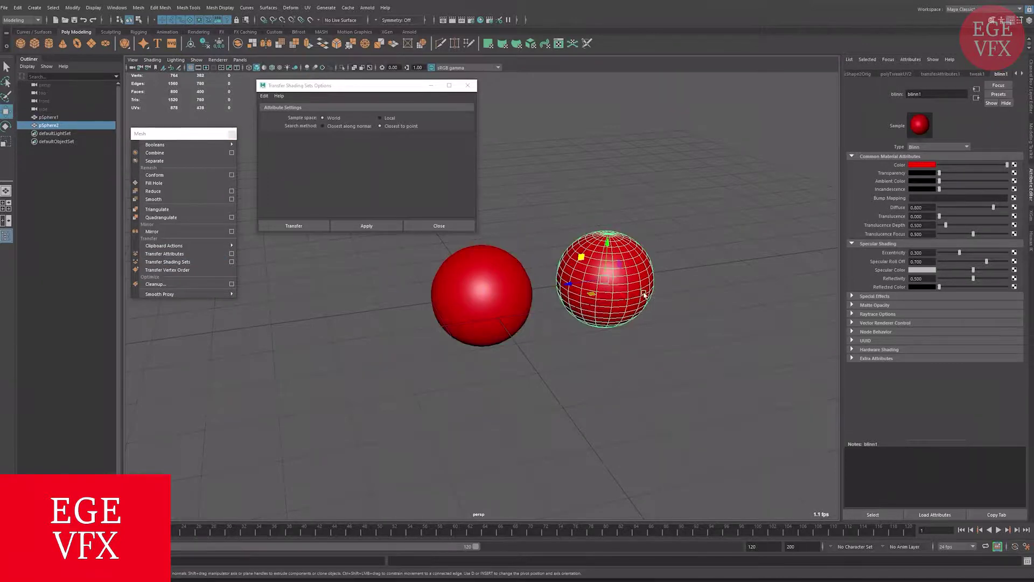
click(1022, 74)
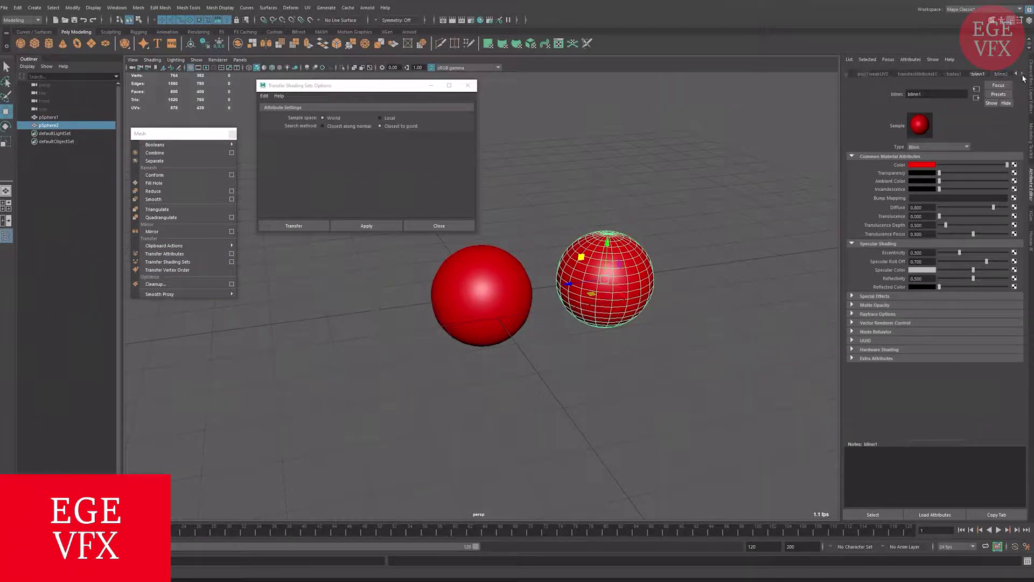
click(997, 75)
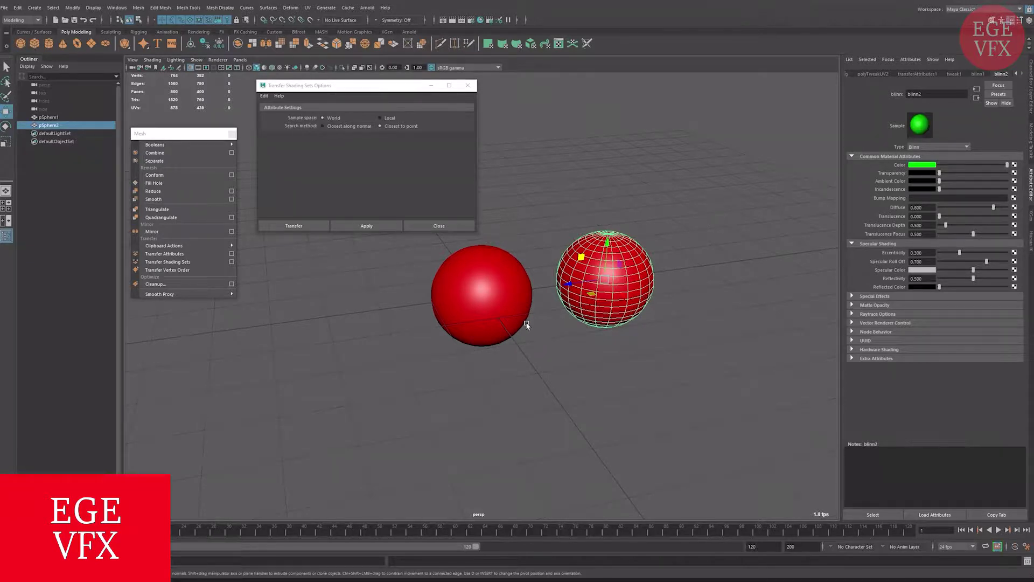
click(439, 226)
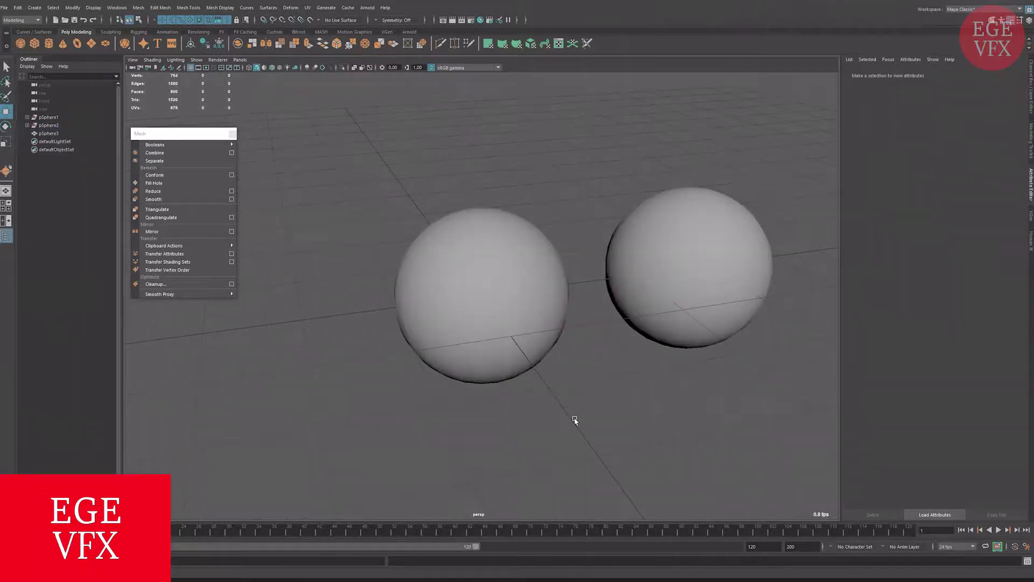
- Select pSphere3, dolly the camera closer, deselect, and bring up Cleanup options
click(567, 319)
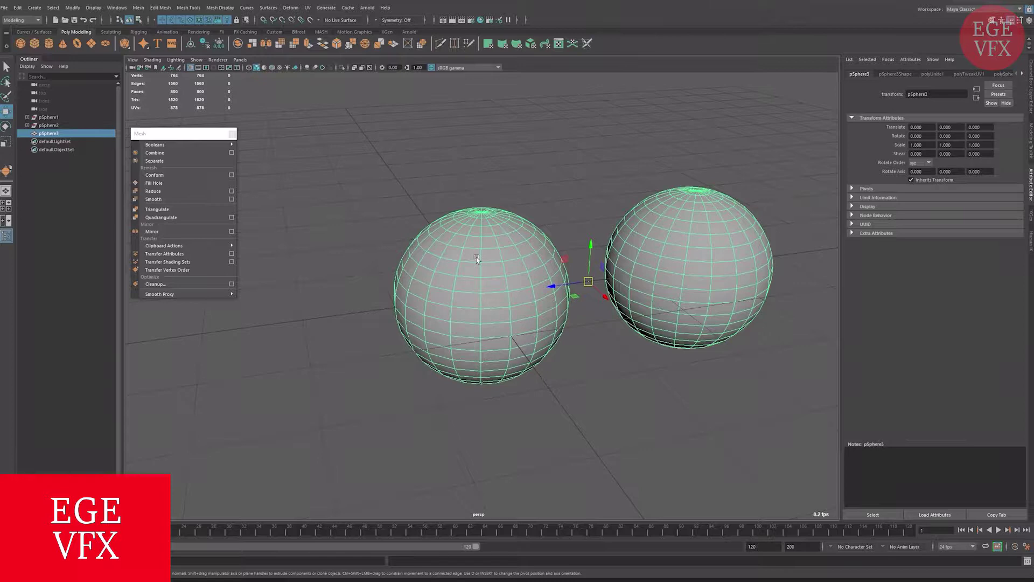
alt+drag(476, 256, 287, 346)
click(287, 346)
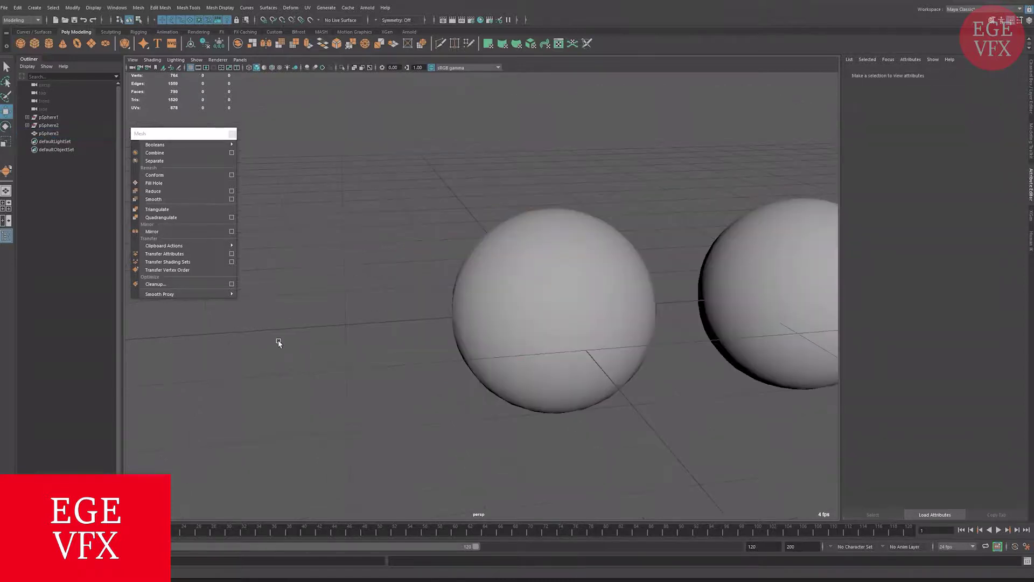
click(236, 285)
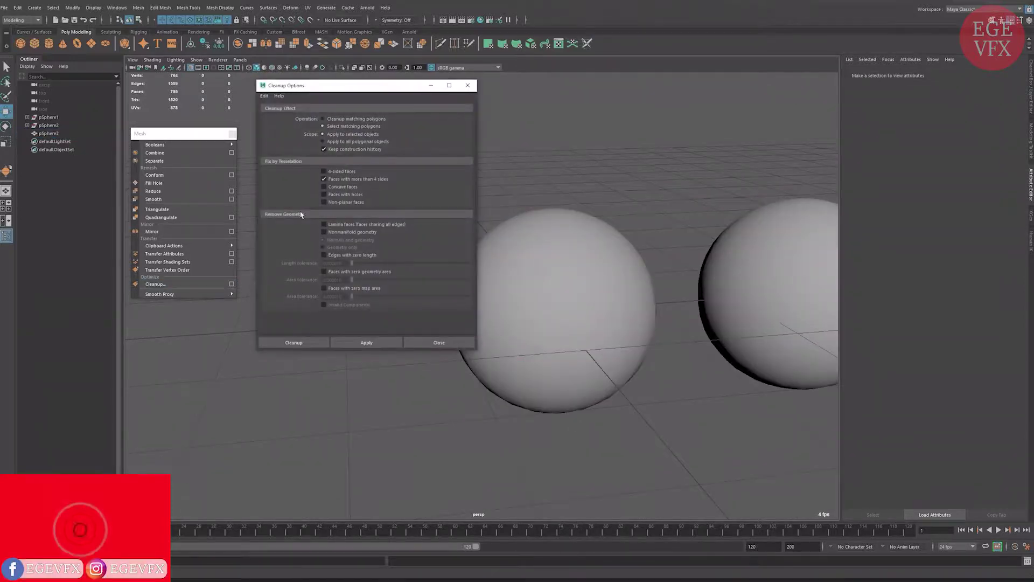
- Run Cleanup as Select matching polygons on pSphere3 for faces with more than 4 sides
click(333, 120)
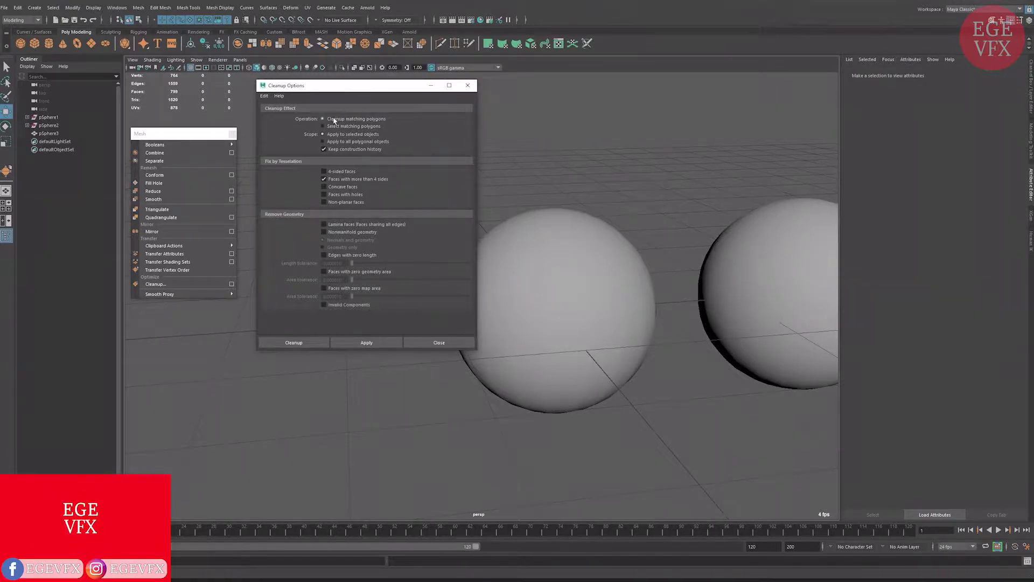
click(338, 127)
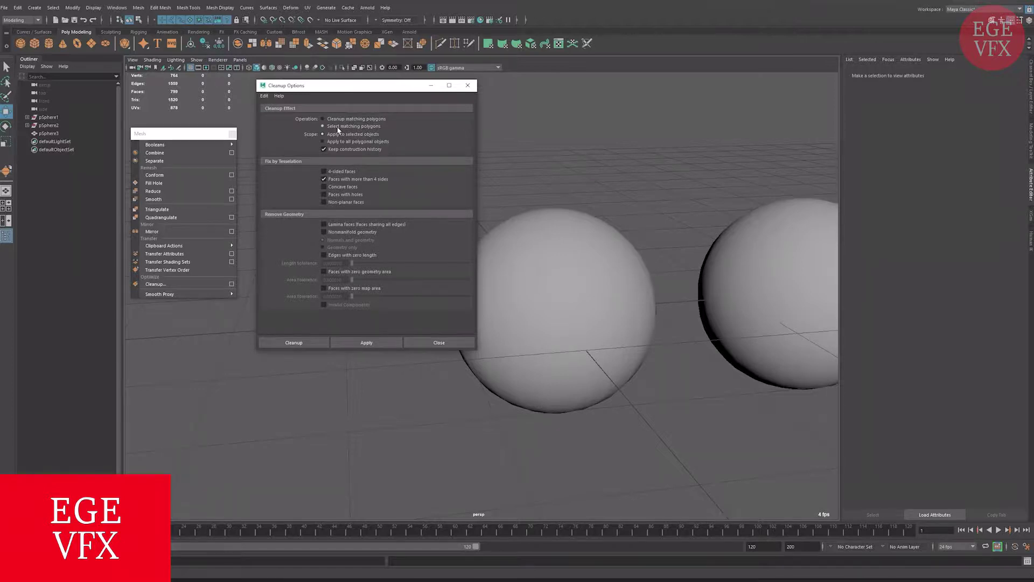
click(495, 254)
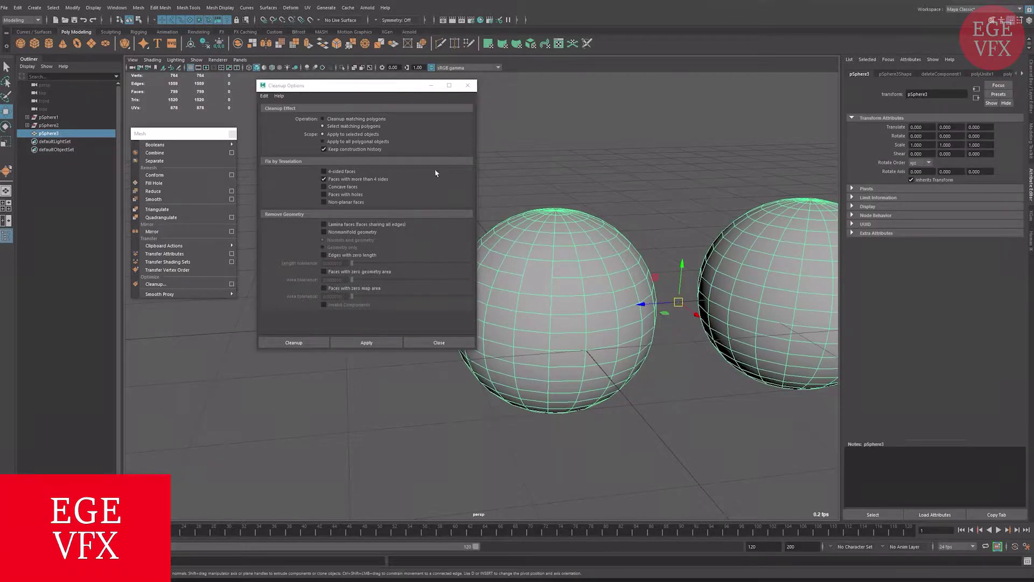
click(347, 344)
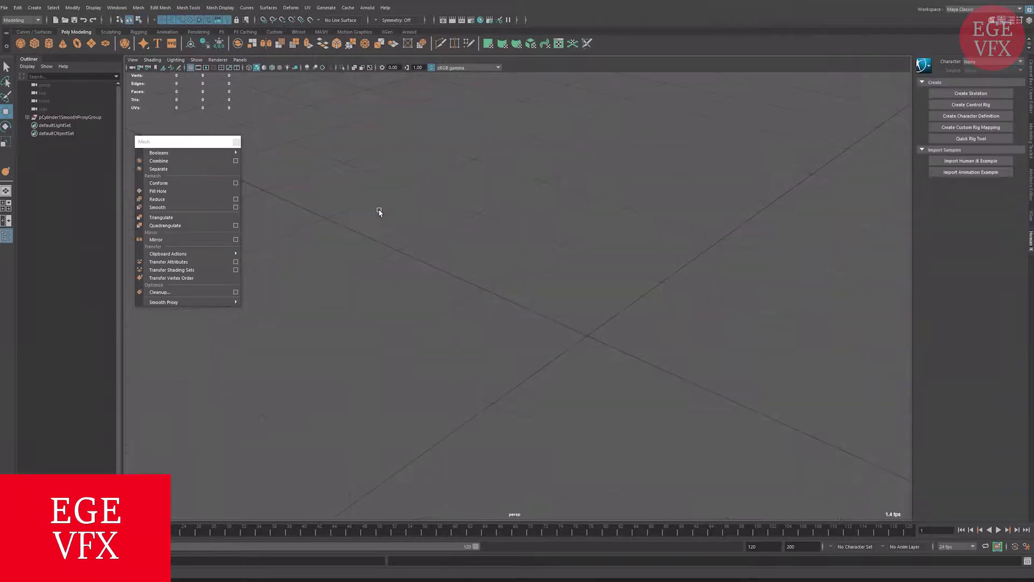
- Tear off the Smooth Proxy submenu and create a polygon cylinder
mouse_move(160, 293)
drag(257, 305, 260, 261)
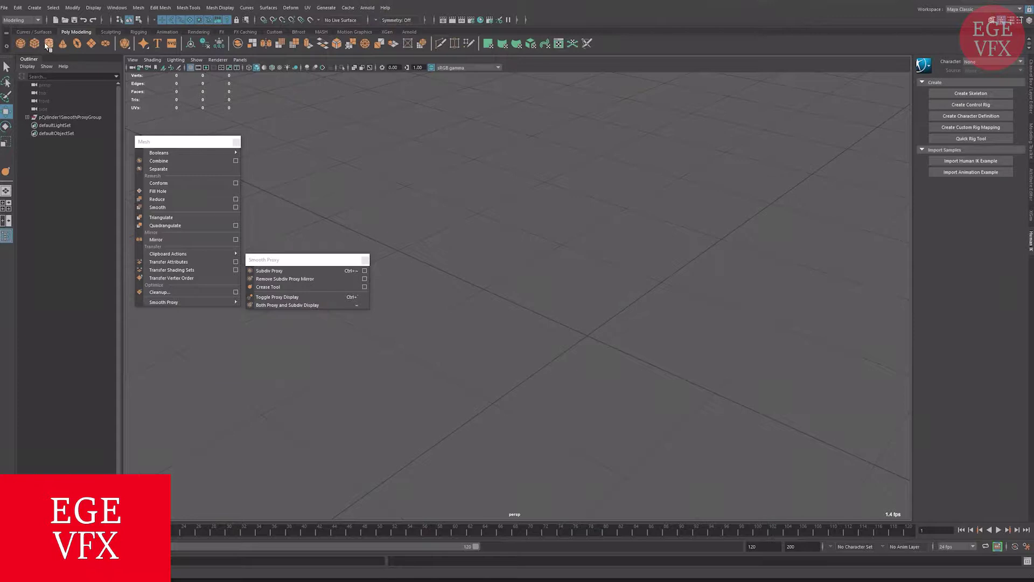
click(48, 44)
scroll(541, 319, down, 3)
scroll(539, 318, down, 1)
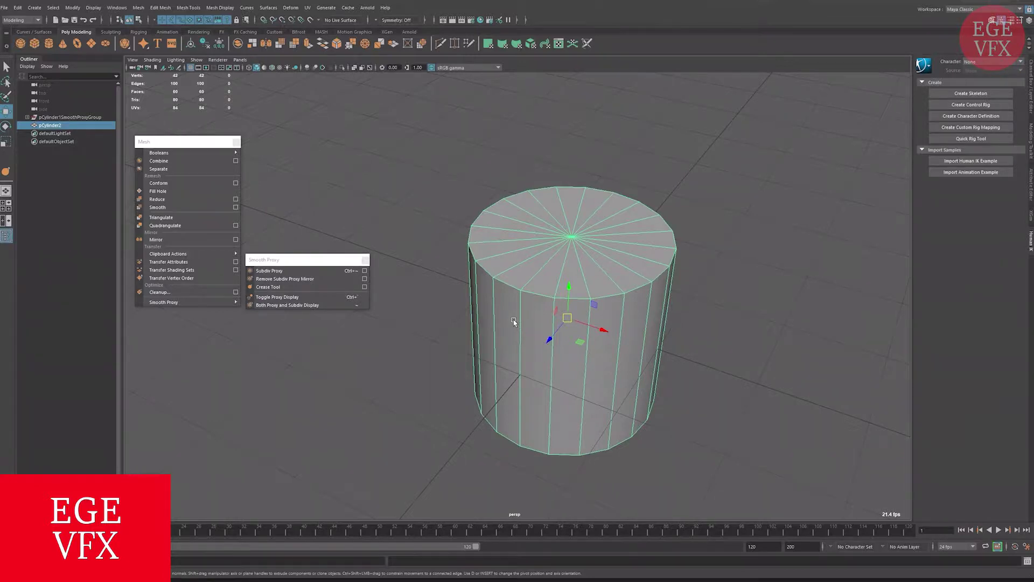
- Add a Subdiv Proxy with 2 division levels to the cylinder
click(365, 271)
drag(291, 204, 409, 104)
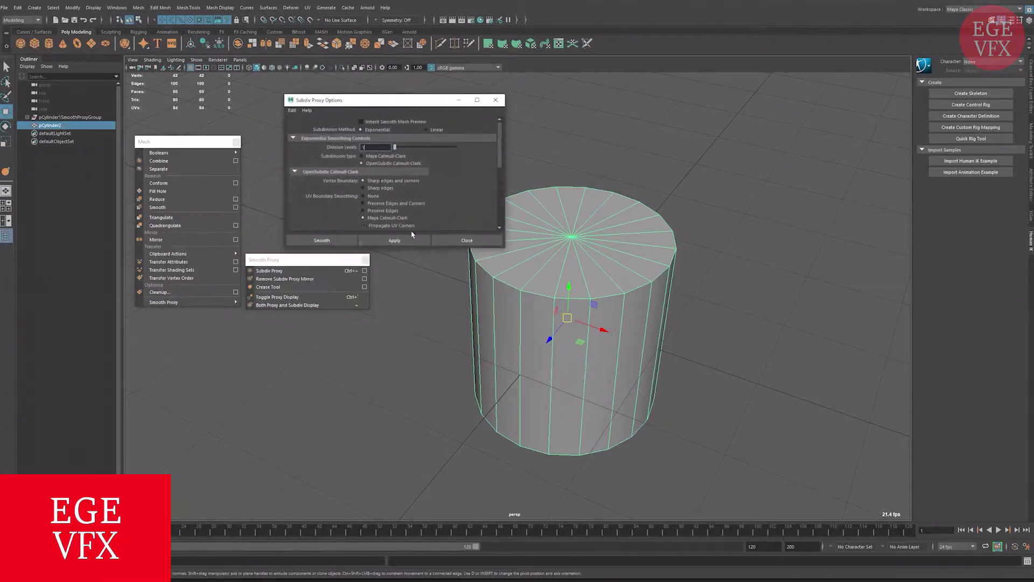
text(2)
click(396, 238)
alt+drag(489, 296, 567, 261)
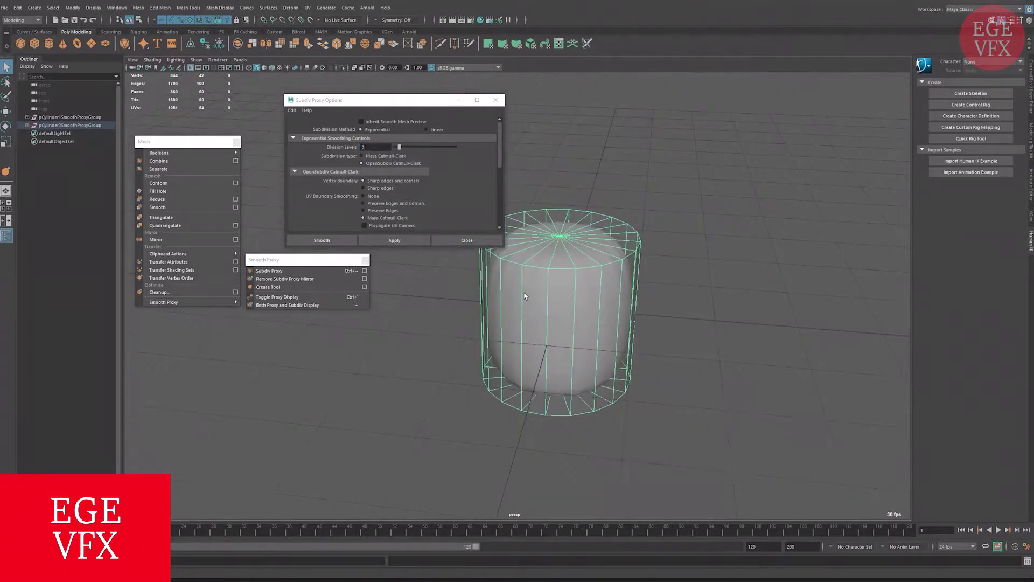
click(496, 100)
- Test moving a cage vertex, undo it, and toggle the proxy cage display
key(F9)
key(w)
click(479, 236)
drag(479, 236, 455, 213)
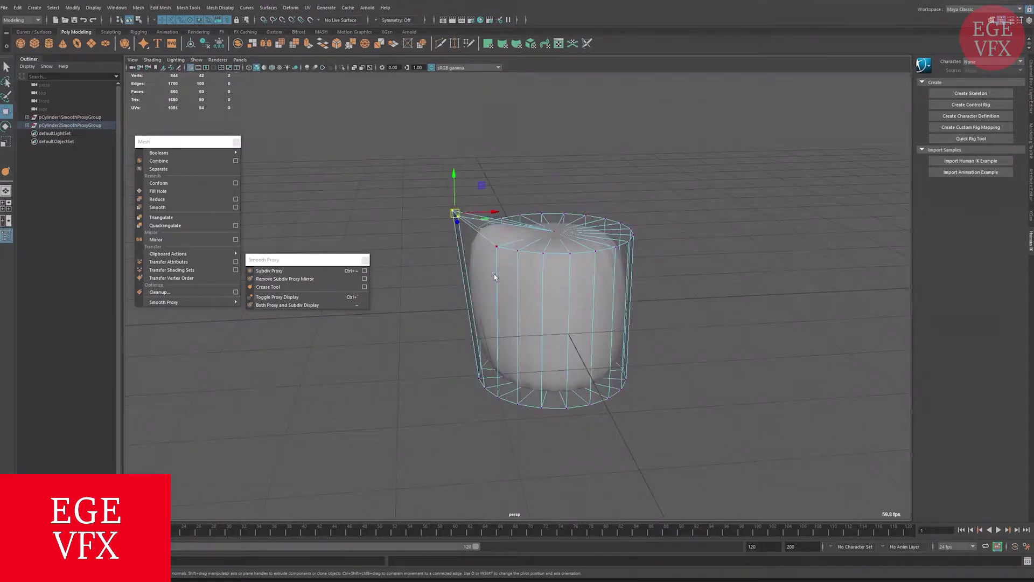
key(ctrl+z)
key(F8)
key(ctrl+grave)
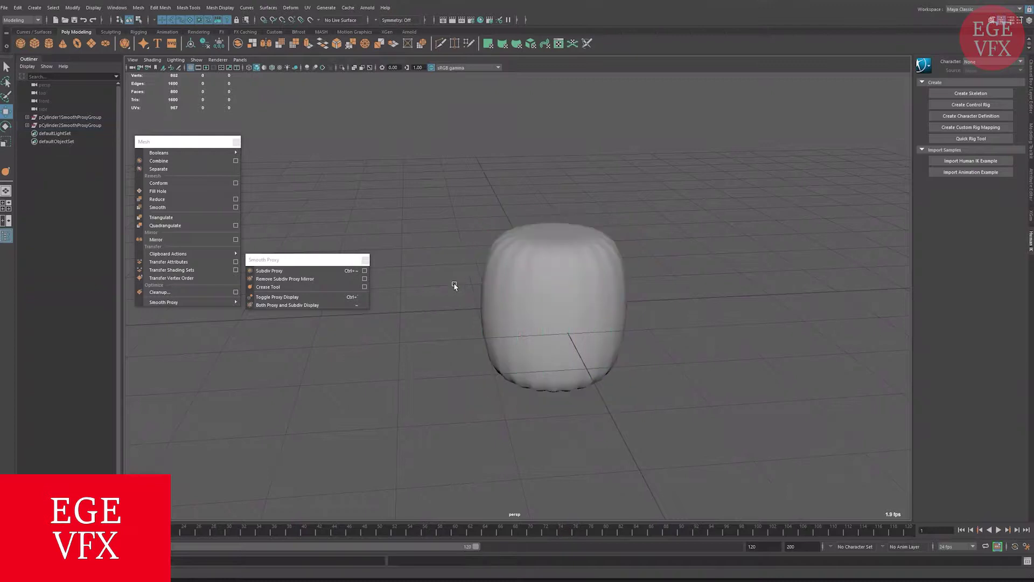
click(535, 284)
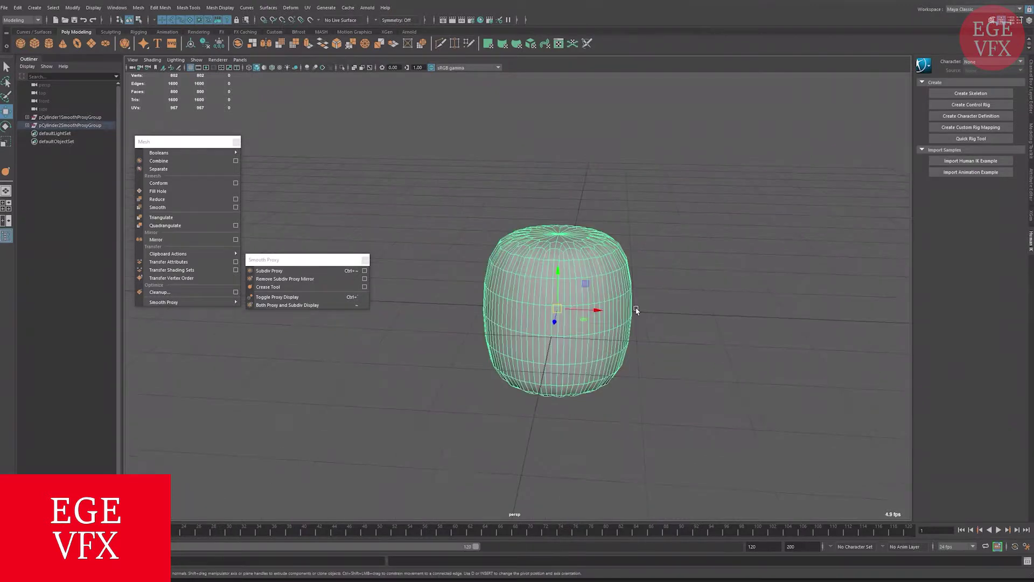
click(636, 311)
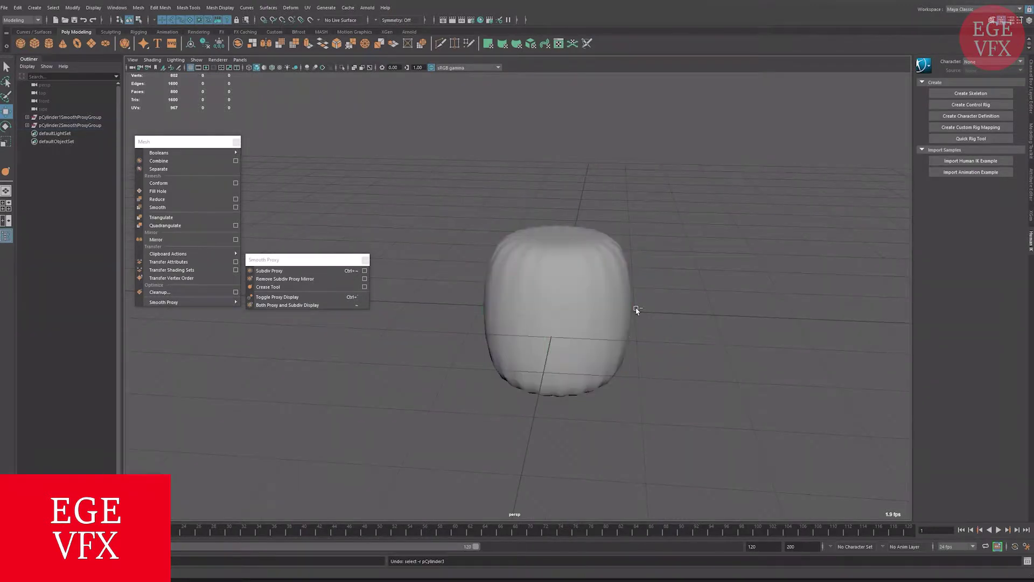
- Apply Remove Subdiv Proxy Mirror to the cylinder, undo the mirrored copy, and open Crease Tool settings
click(365, 279)
click(377, 246)
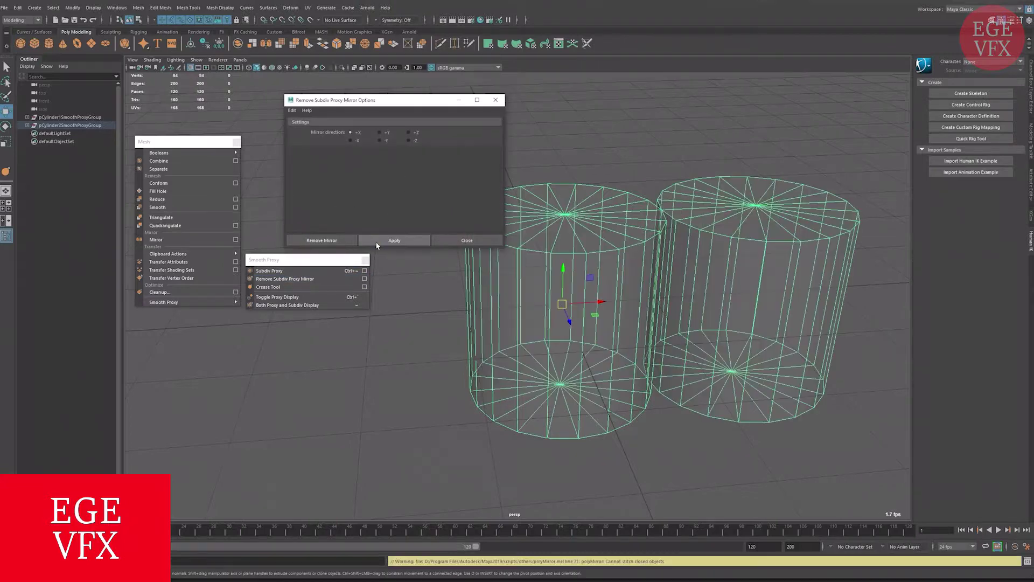
alt+drag(592, 304, 617, 328)
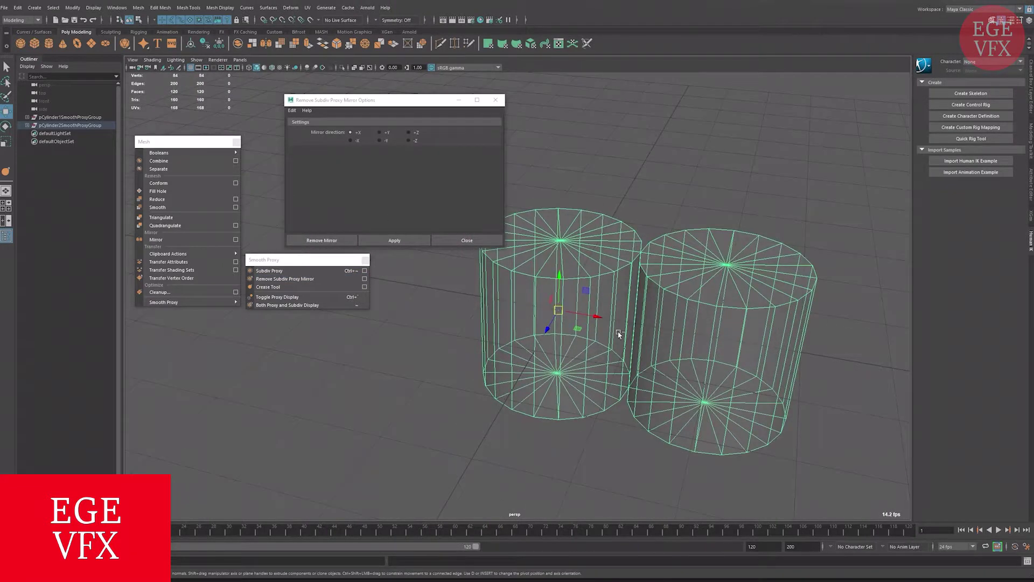
key(ctrl+z)
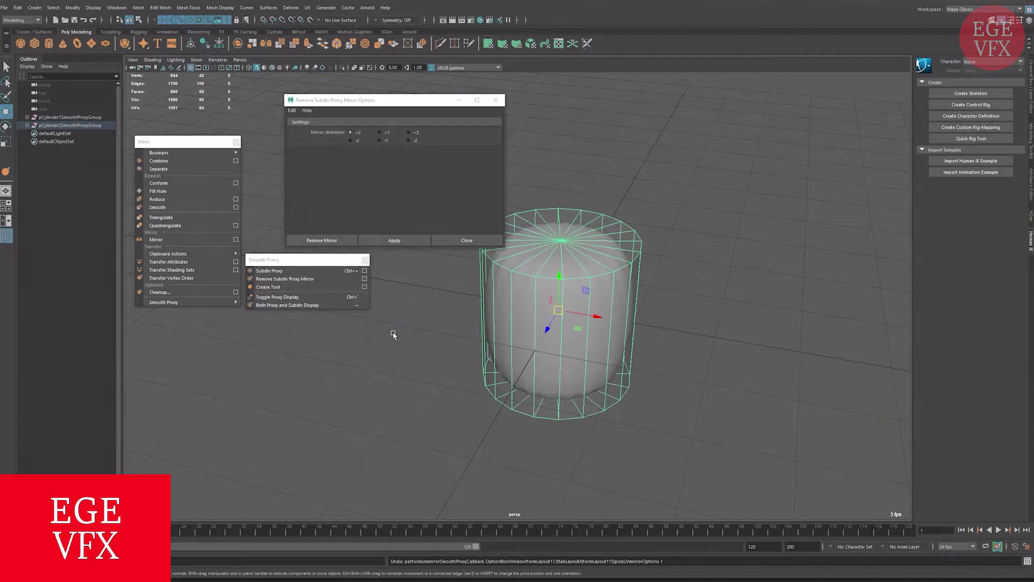
click(364, 286)
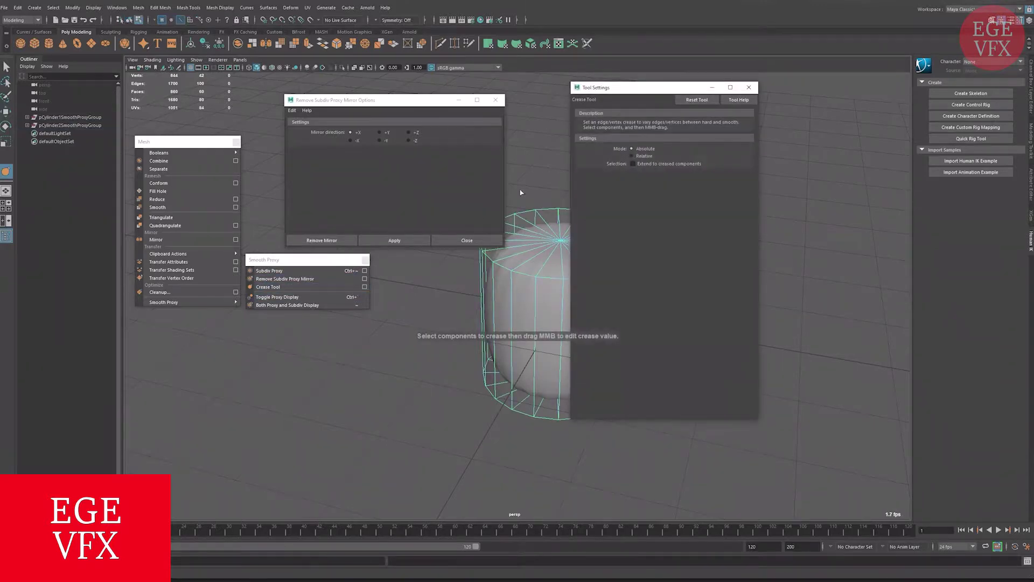
- Close the proxy mirror options and the crease tool settings windows
click(496, 99)
drag(586, 94, 715, 104)
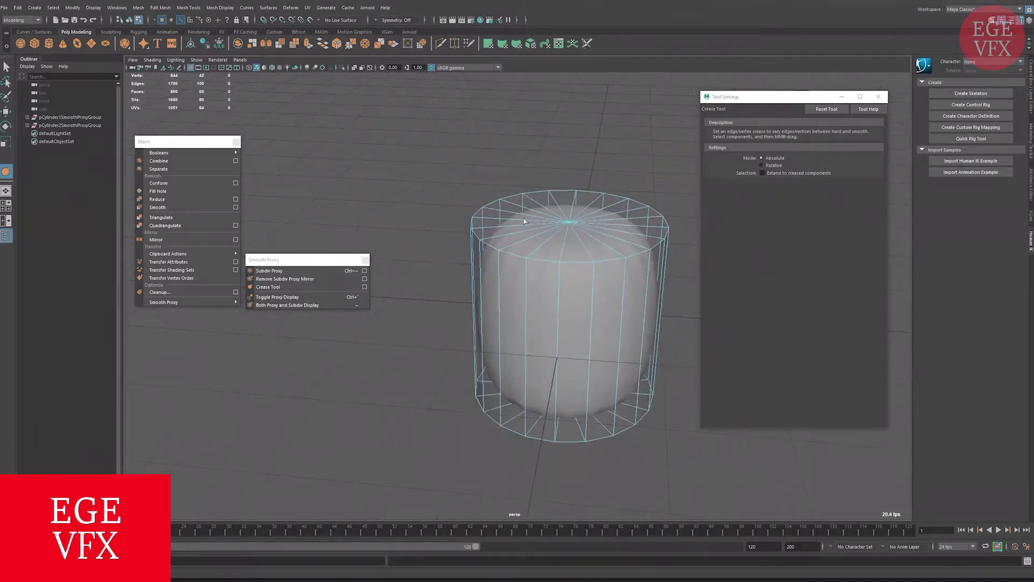
scroll(544, 232, up, 2)
scroll(539, 258, up, 2)
scroll(484, 269, up, 2)
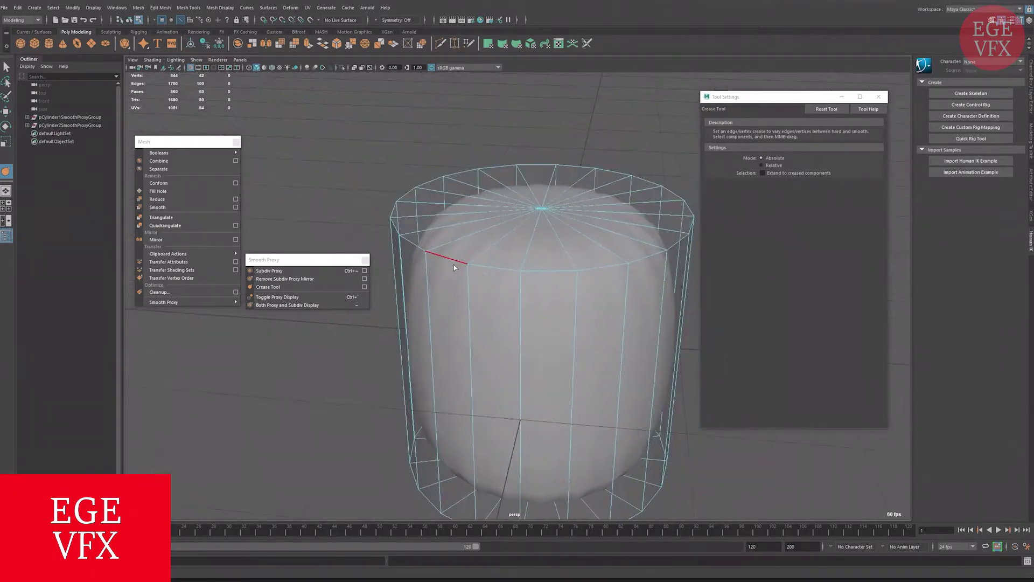
click(878, 97)
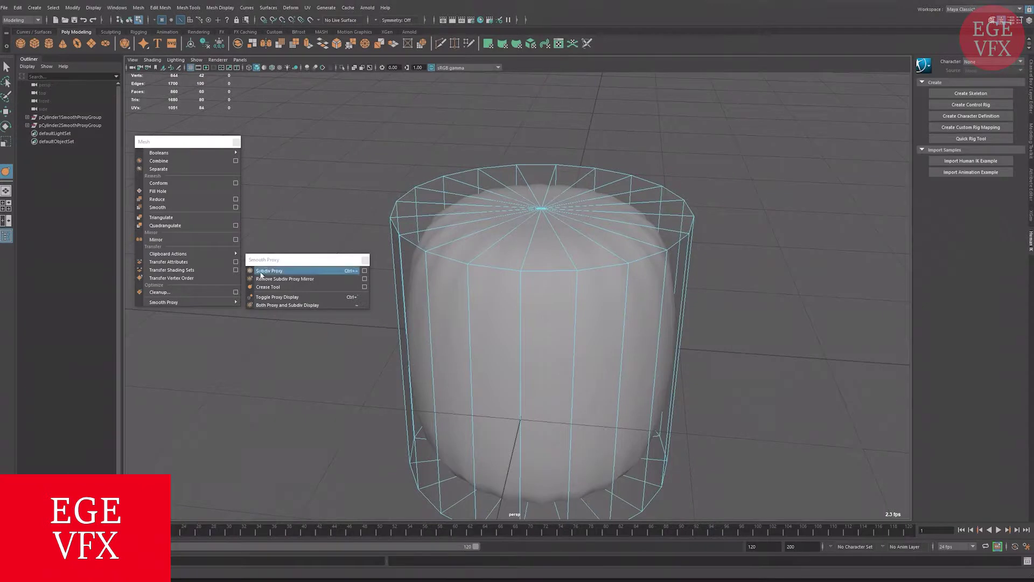
- Crease the cylinder's top rim edge loop into a sharp edge, then return to object mode
click(268, 289)
double_click(445, 262)
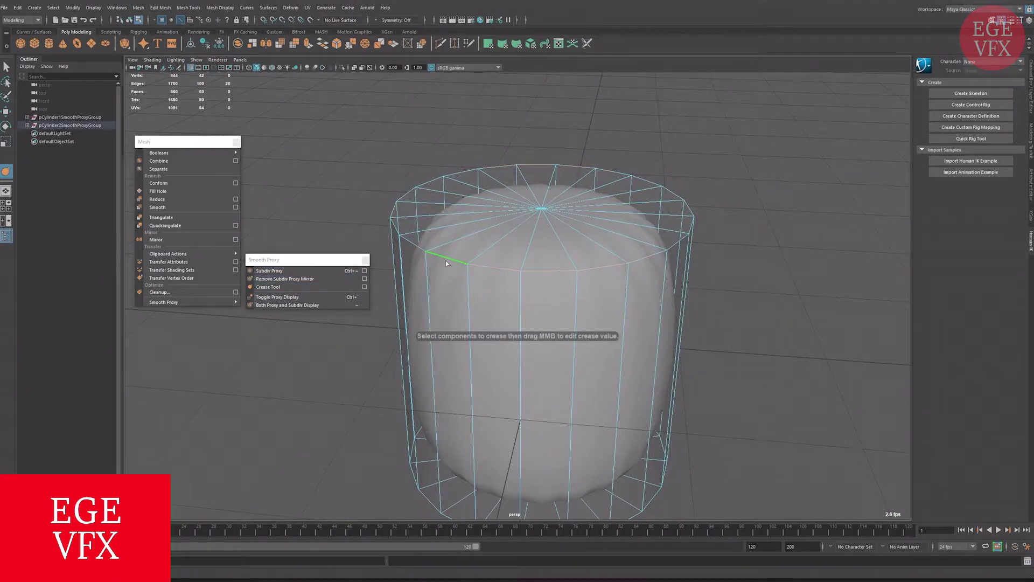
middle_drag(334, 141, 420, 133)
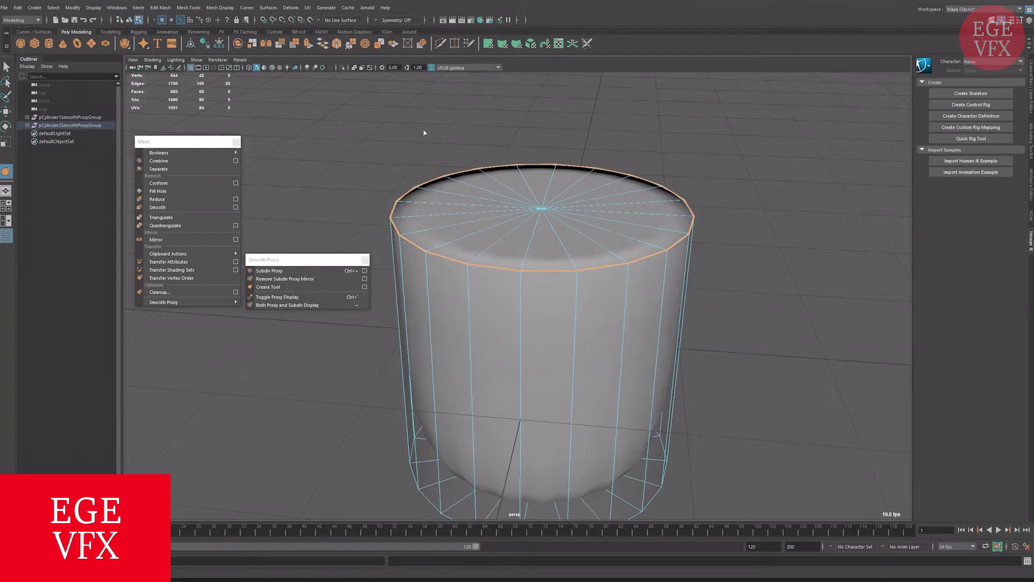
alt+drag(424, 133, 425, 214)
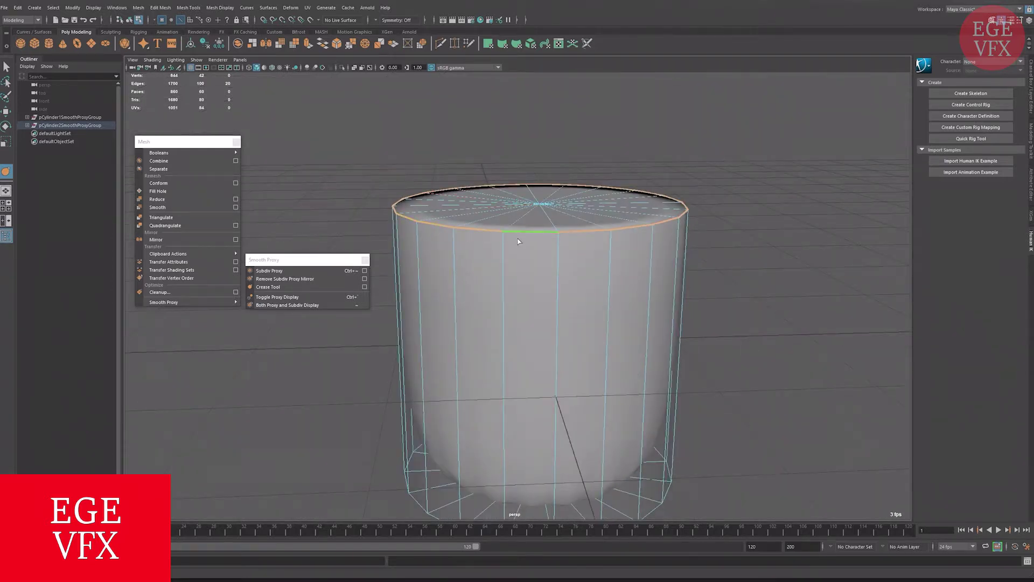
alt+drag(560, 231, 595, 243)
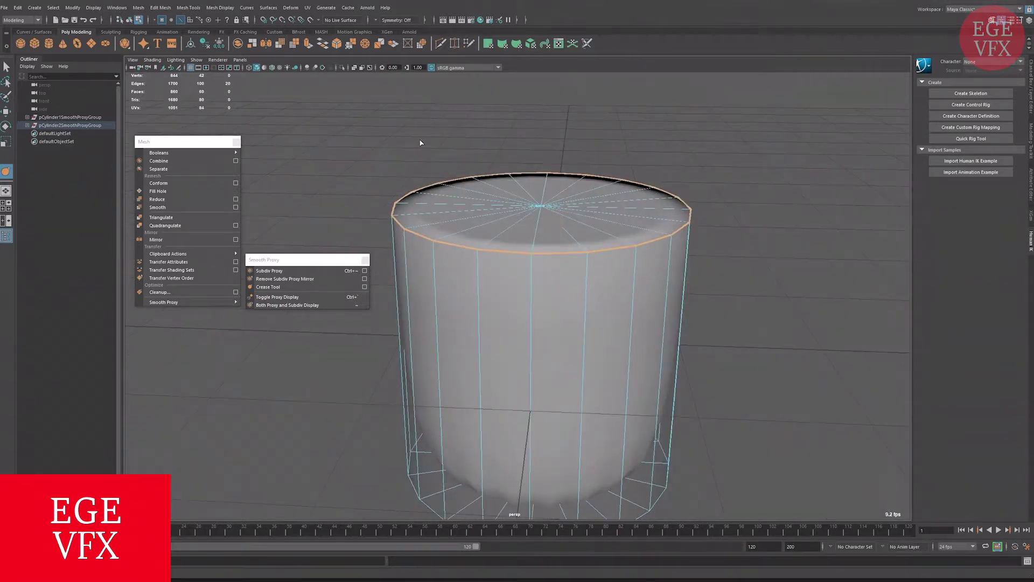
key(shift+grave)
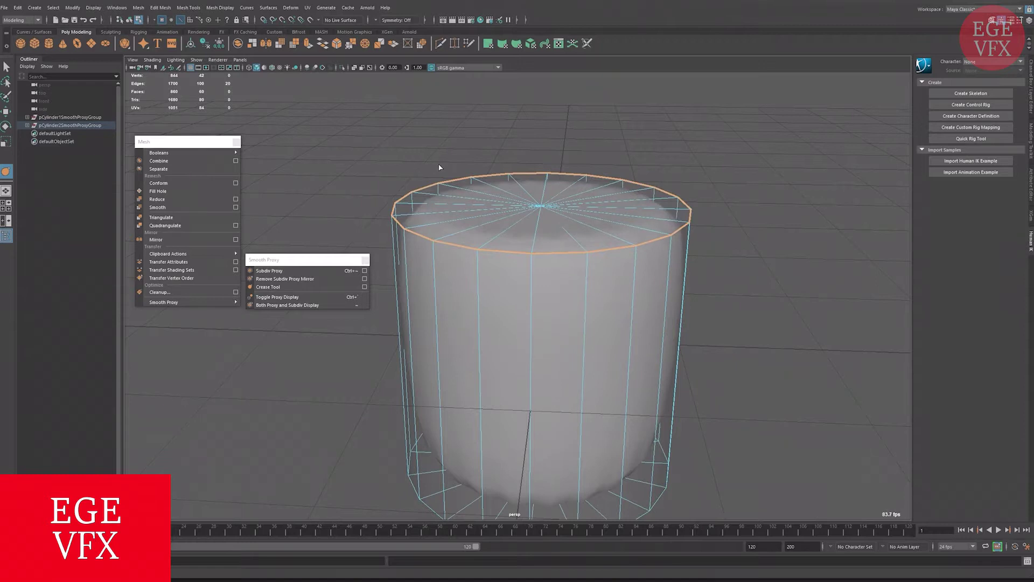
key(w)
key(F8)
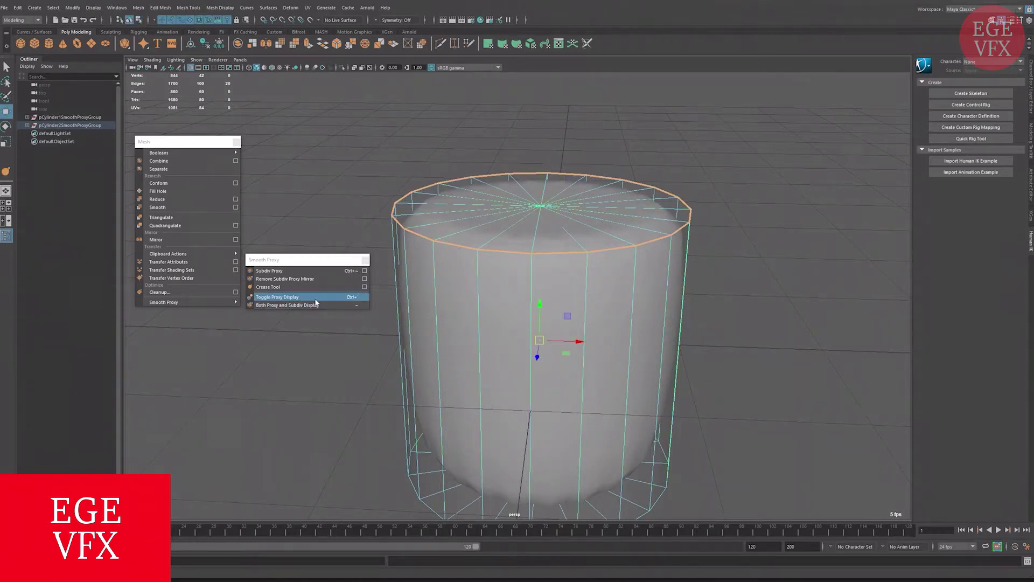
- Toggle proxy display twice, switch to Both Proxy and Subdiv Display, then deselect the cylinder
click(314, 299)
click(314, 298)
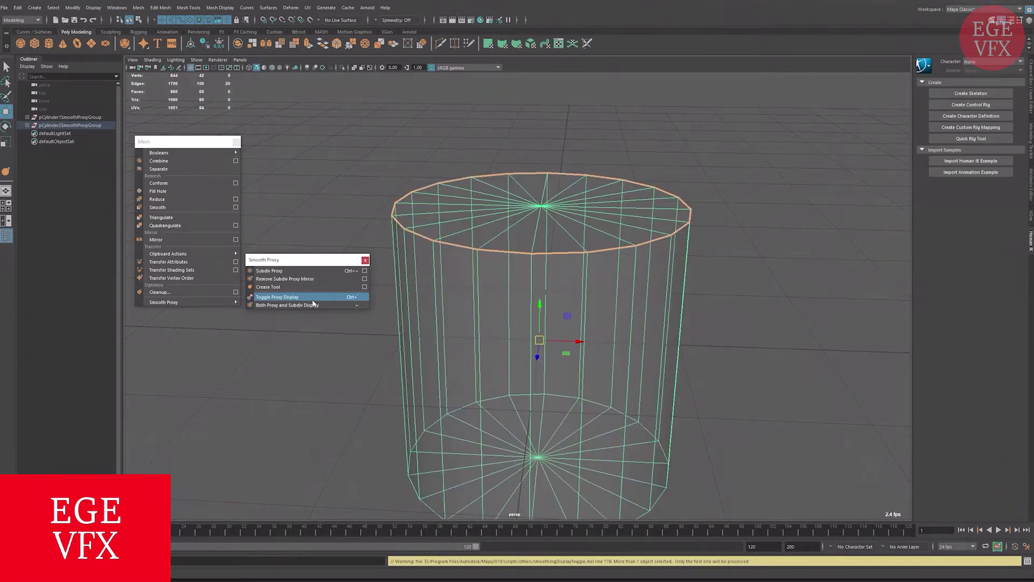
click(314, 305)
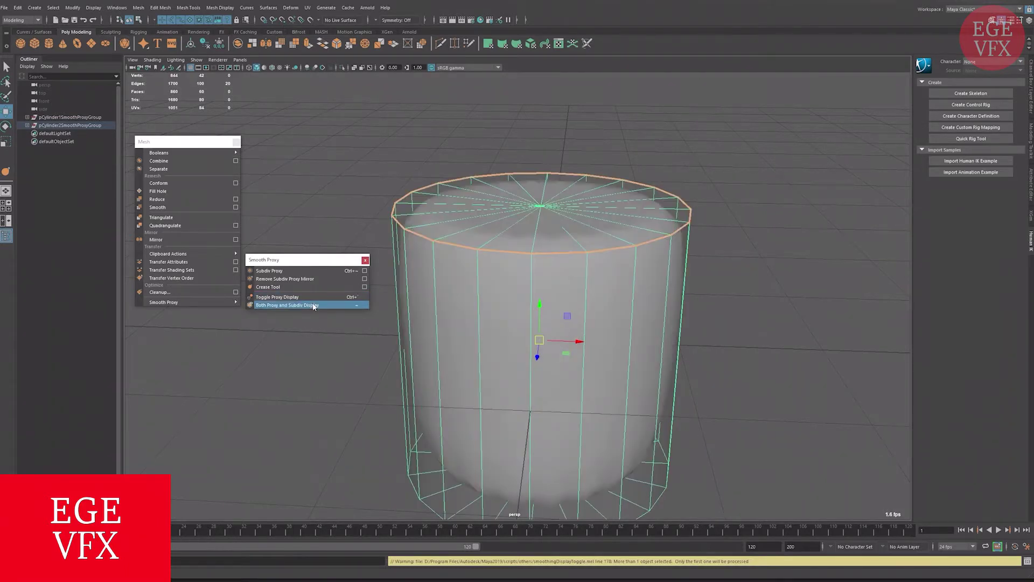
scroll(483, 227, down, 3)
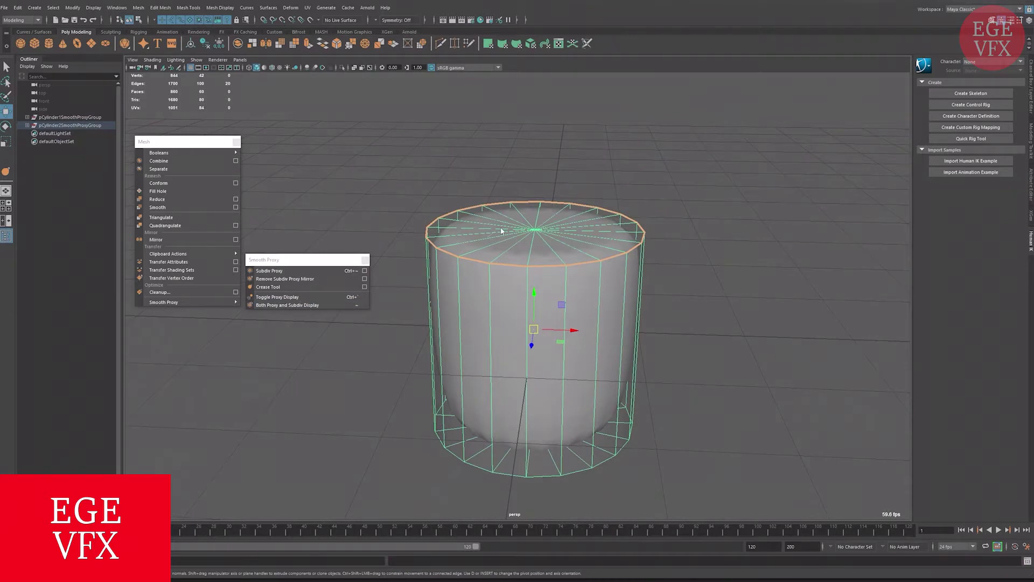
alt+drag(415, 193, 468, 392)
click(467, 394)
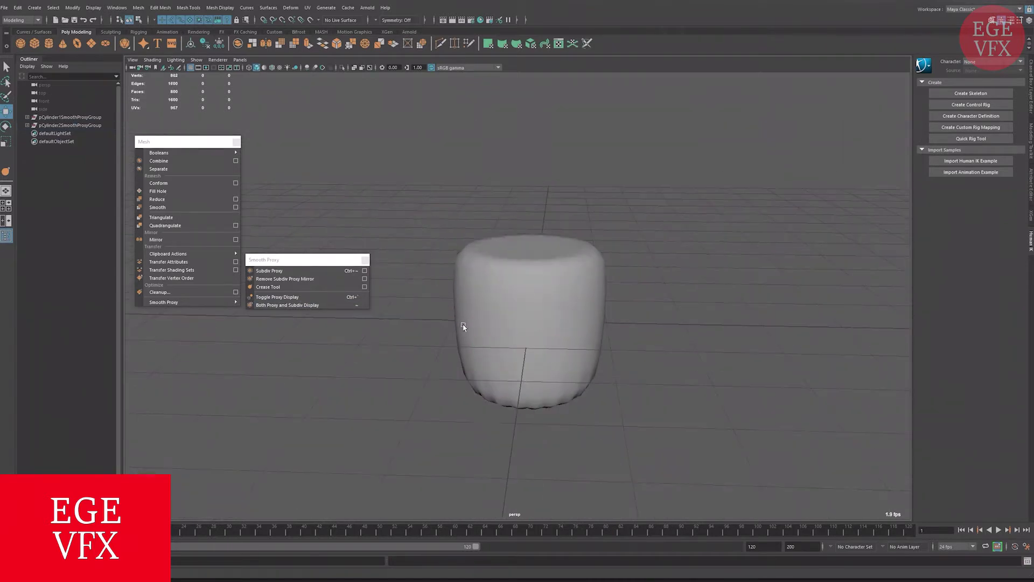
click(462, 339)
click(431, 360)
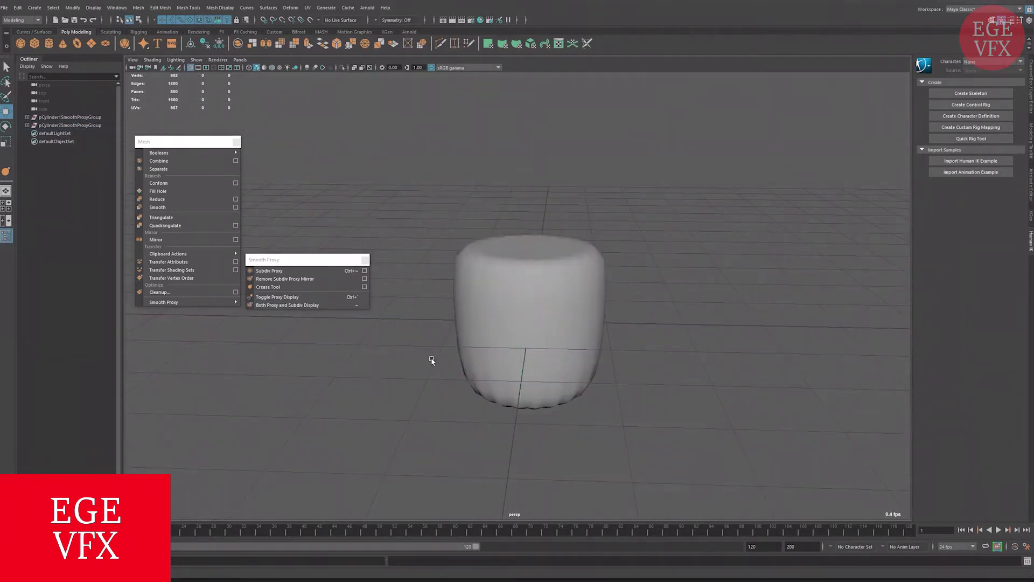